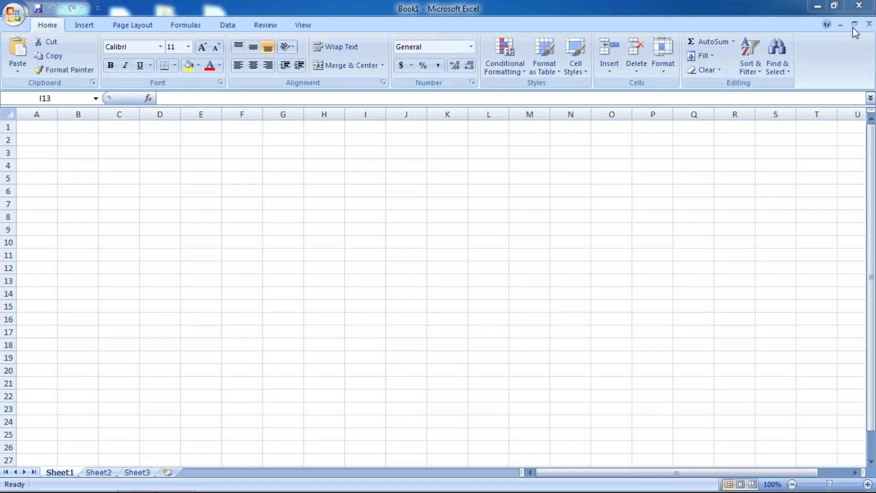
Open the Conditional Formatting Day8, Day-9 workbook and copy its whole employee table.
click(799, 50)
click(663, 68)
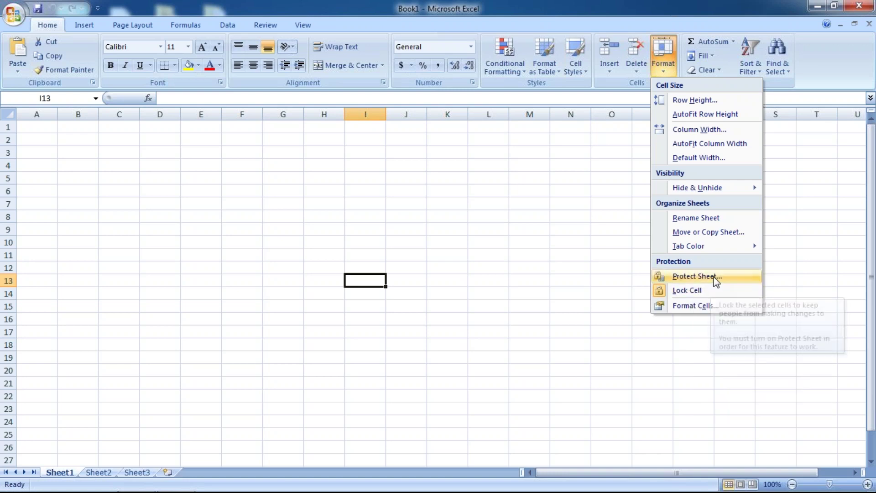
click(319, 199)
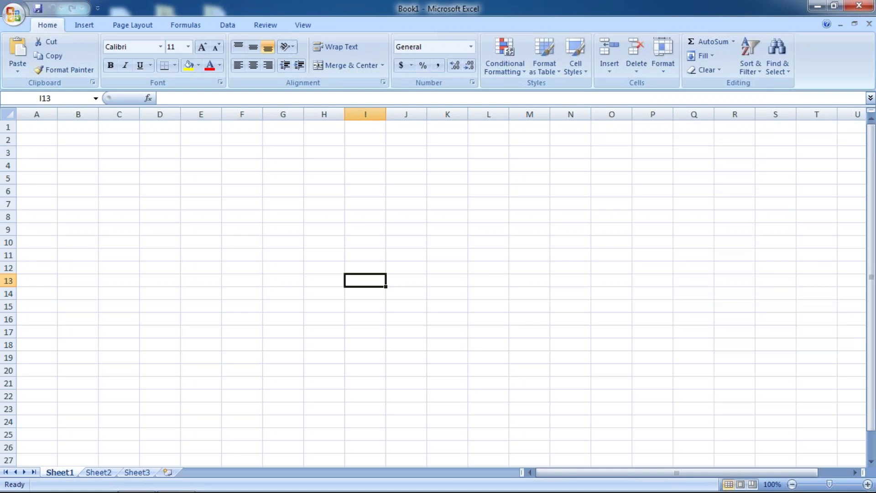
click(28, 128)
click(13, 15)
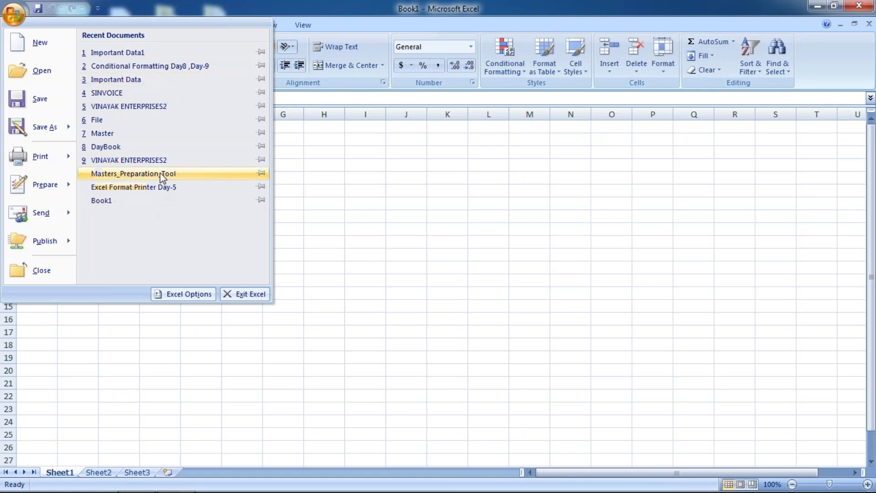
click(176, 68)
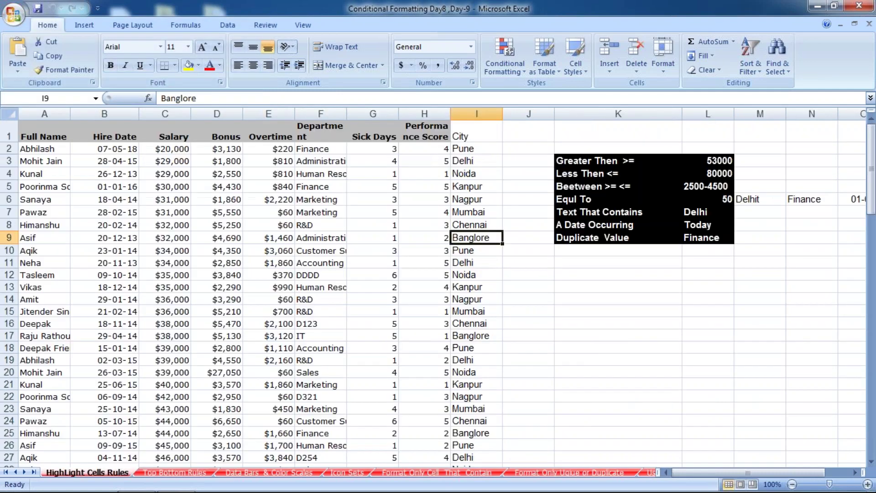
key(ctrl+a)
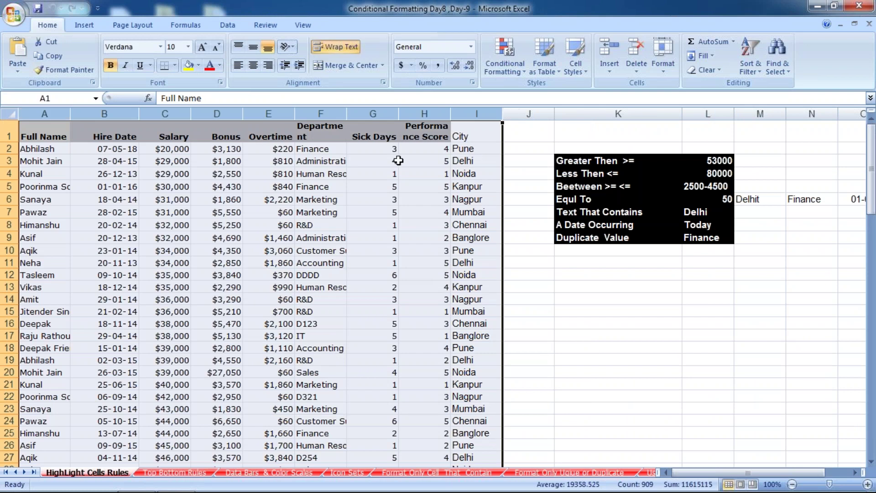
right_click(398, 160)
click(422, 182)
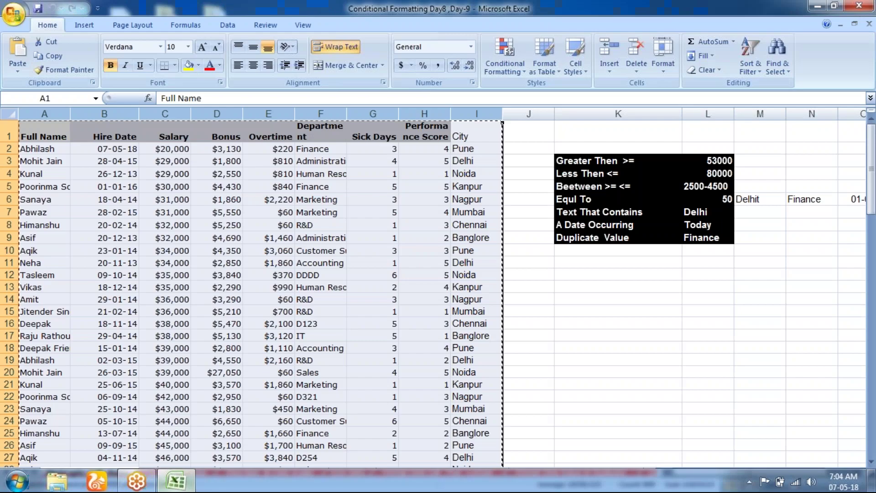
Create a new blank workbook and paste the employee table into it.
click(11, 15)
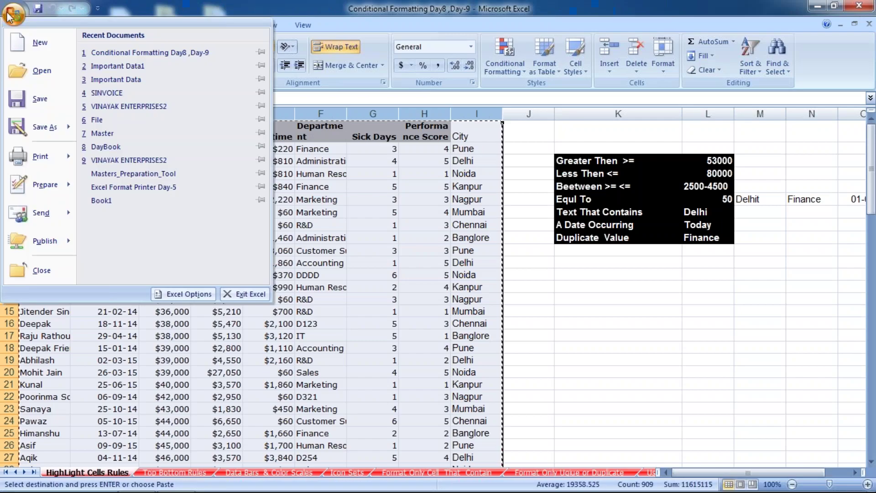
click(40, 42)
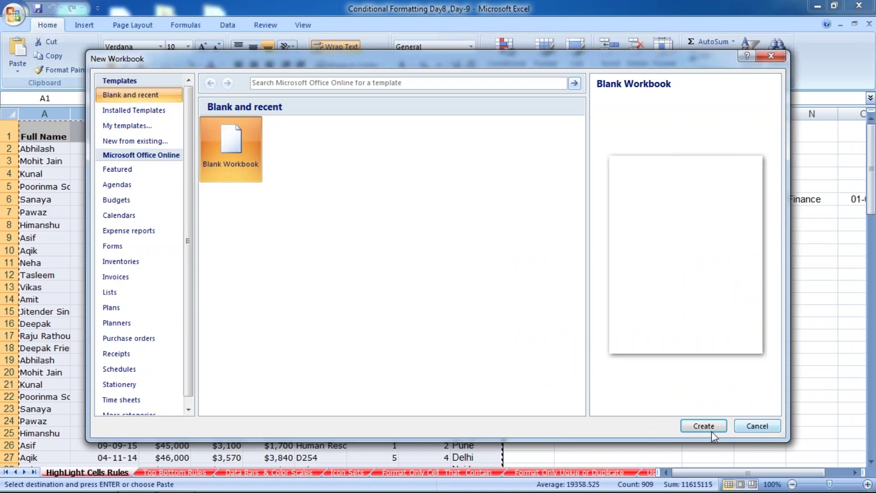
click(711, 429)
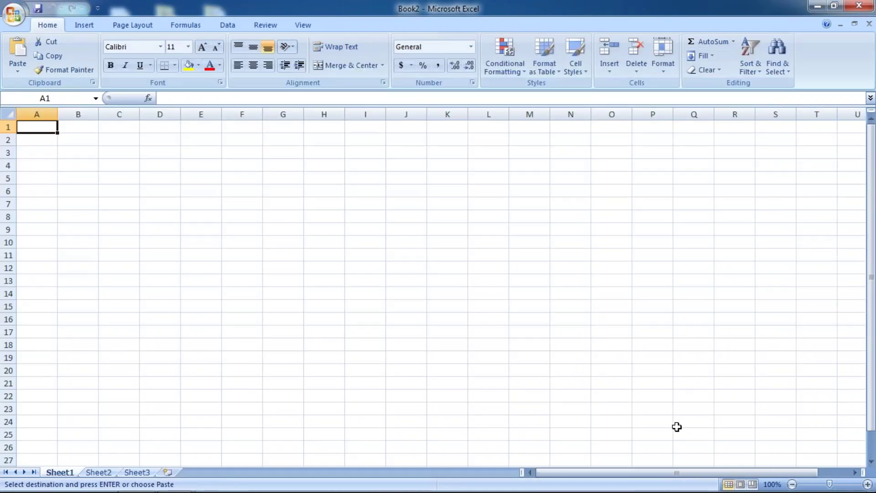
key(ctrl+v)
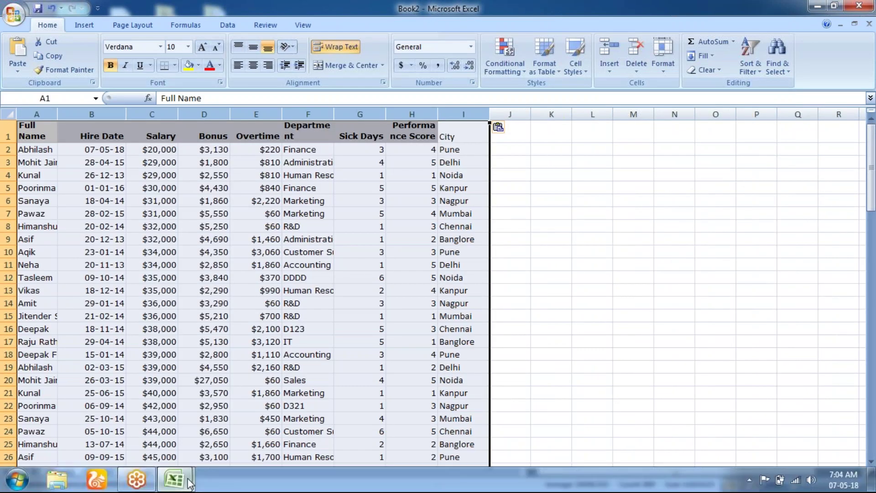
Close the Conditional Formatting workbook without saving, discarding the large copied data.
click(175, 479)
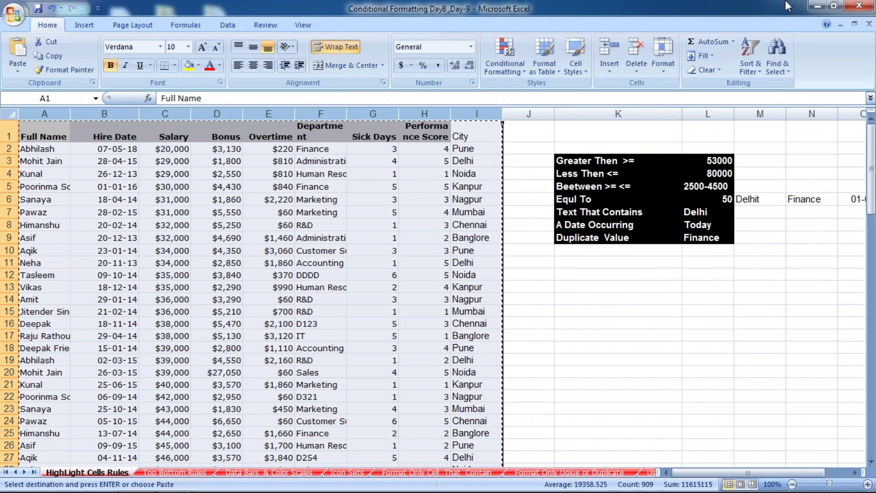
click(110, 413)
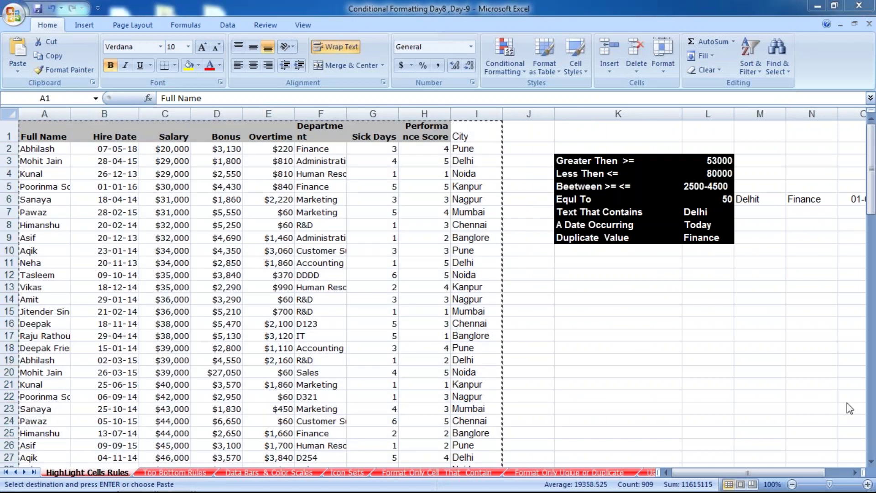
click(858, 5)
click(453, 284)
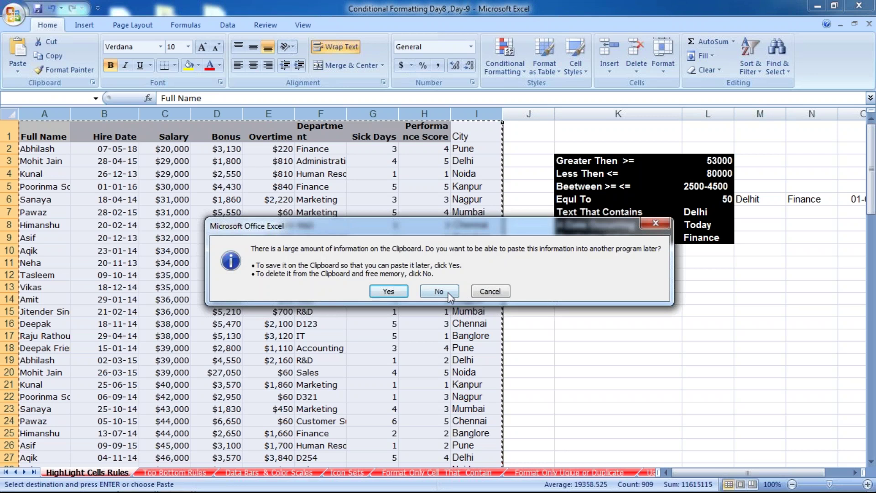
click(439, 291)
click(509, 255)
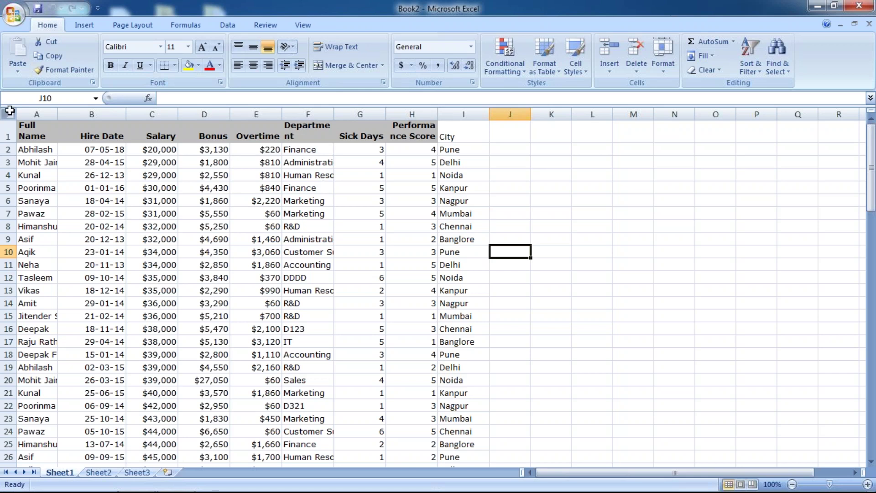
click(666, 70)
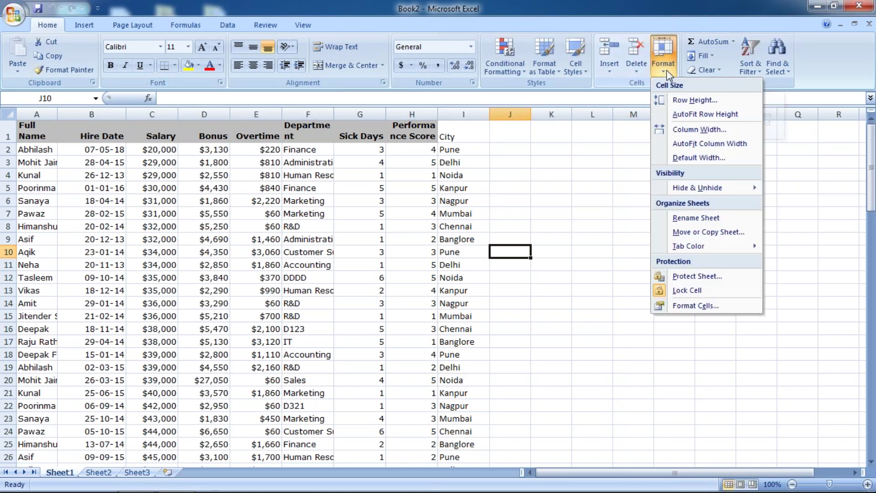
Protect Book2's Sheet1 with a sheet password, re-entering it to confirm.
click(665, 275)
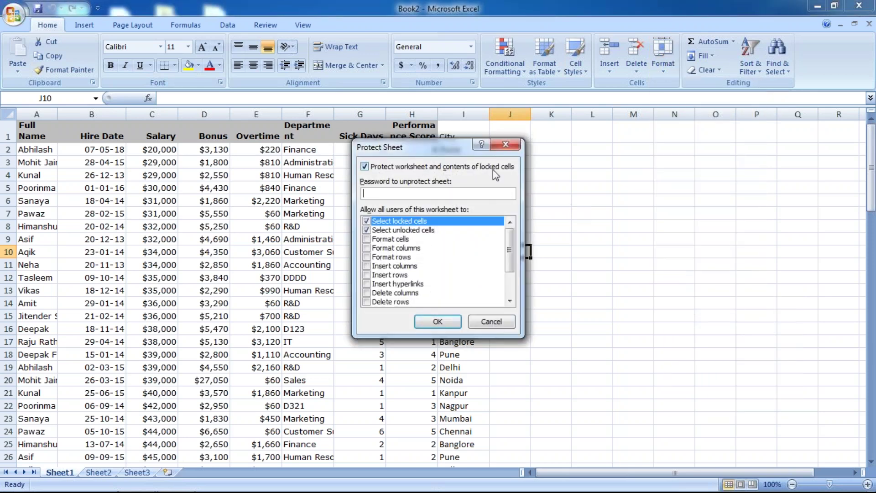
drag(421, 144, 544, 108)
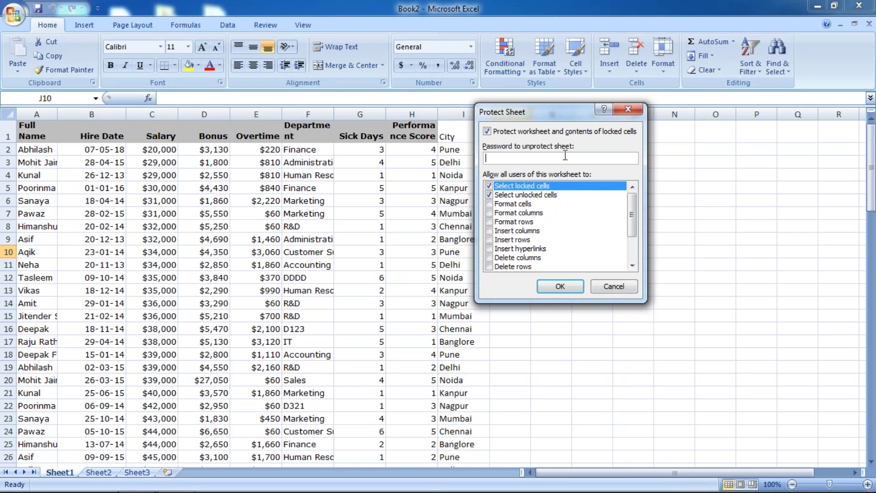
key(Return)
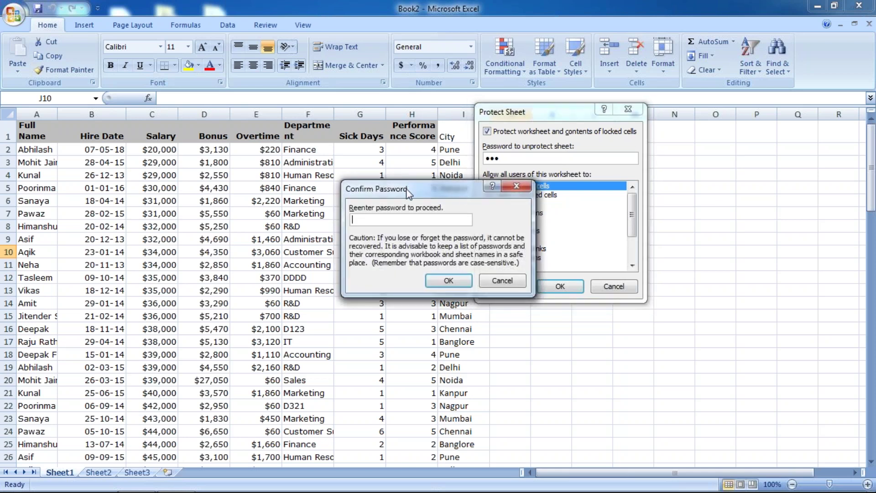
drag(415, 184, 496, 166)
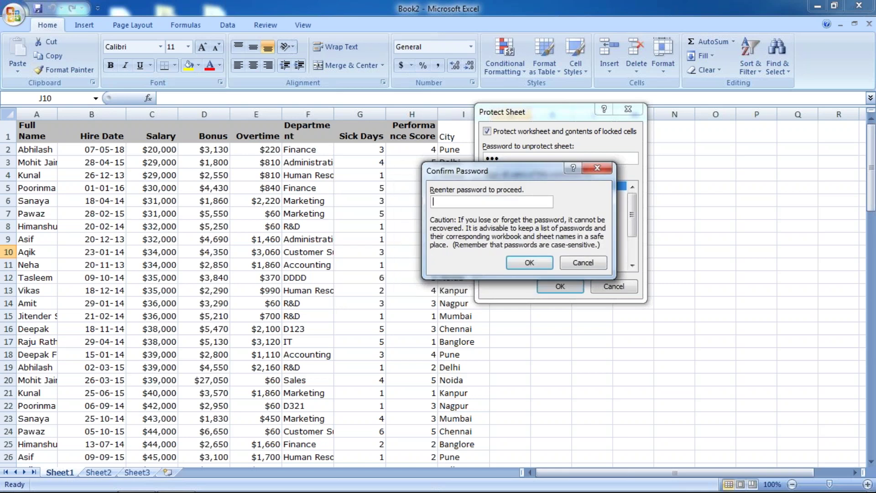
key(Return)
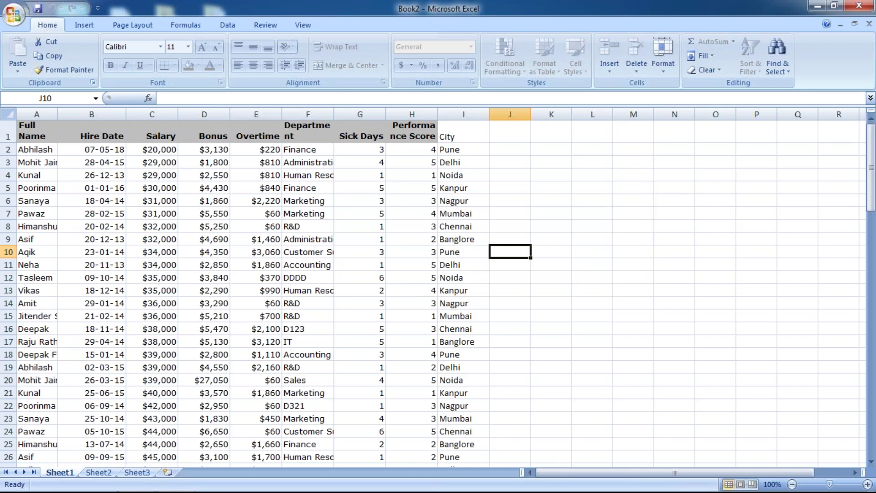
click(566, 164)
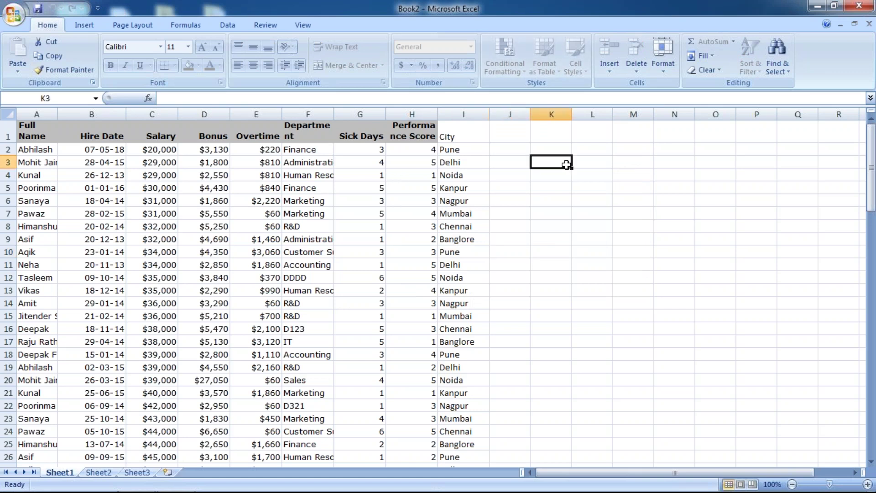
double_click(566, 165)
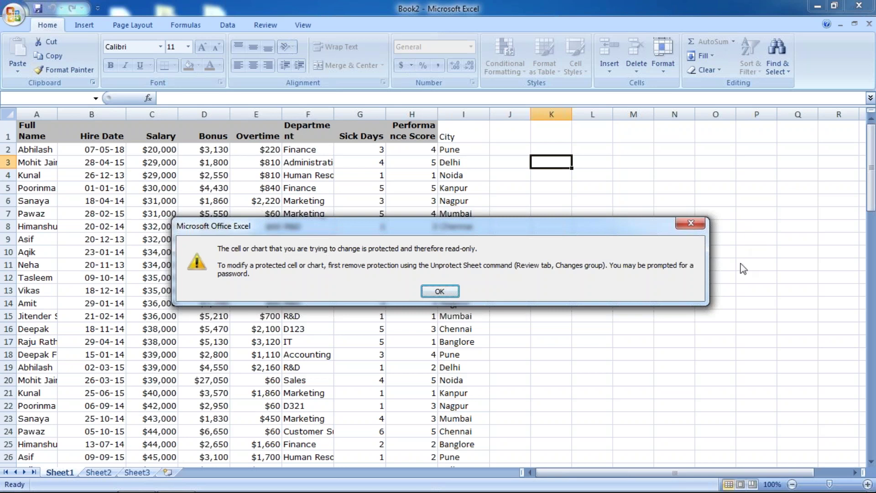
click(698, 230)
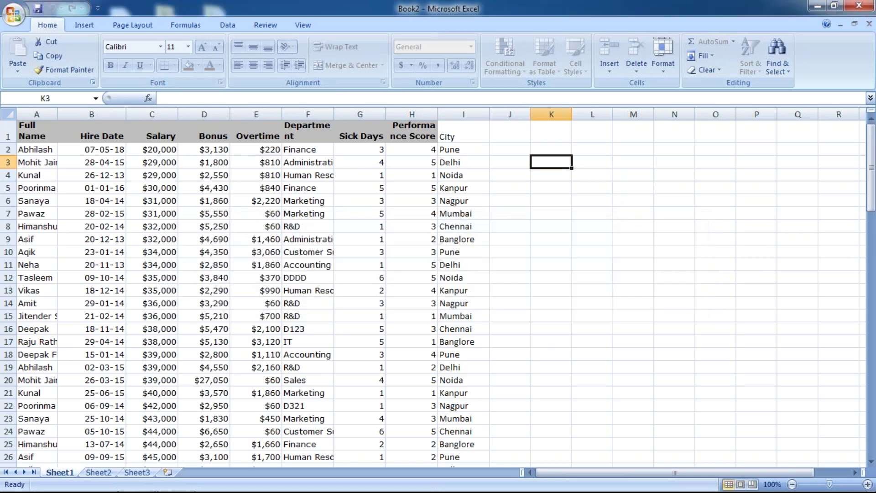
click(273, 203)
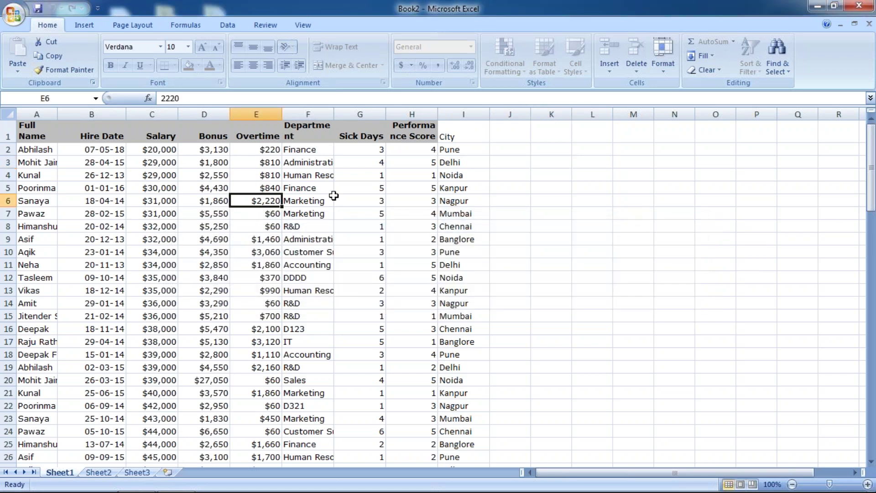
click(137, 26)
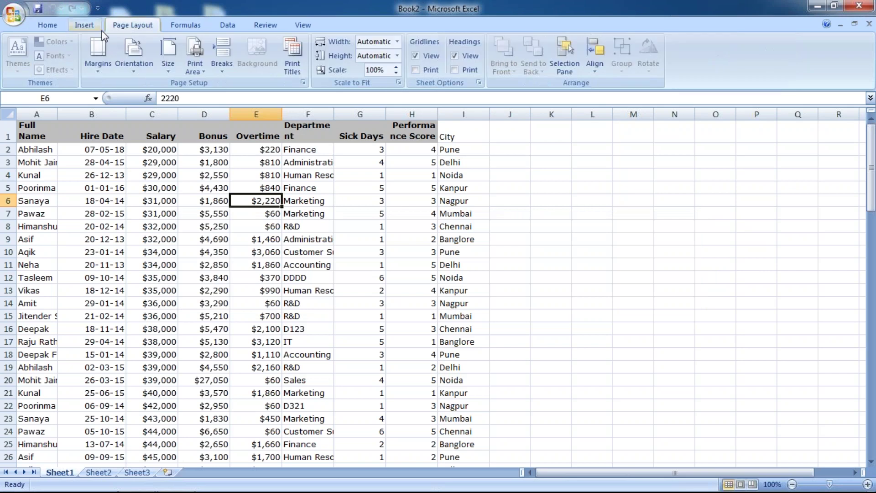
Try editing cell M5 on the protected sheet and dismiss the protected-cell warnings.
click(94, 25)
click(184, 25)
click(227, 25)
click(265, 25)
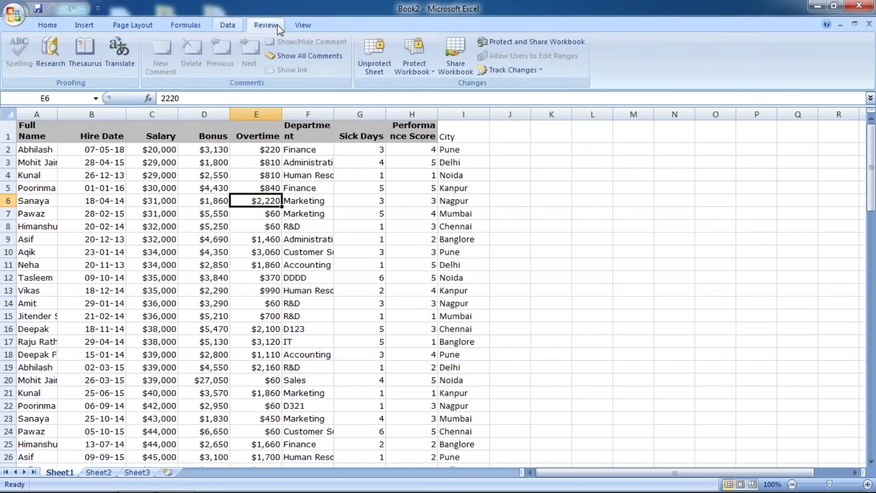
right_click(306, 171)
click(552, 193)
click(621, 185)
double_click(621, 185)
key(Return)
double_click(619, 184)
key(Return)
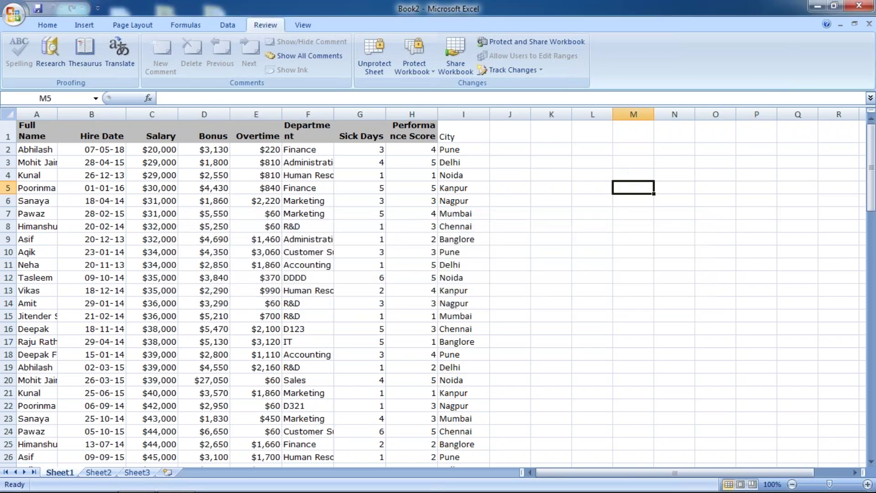
click(584, 165)
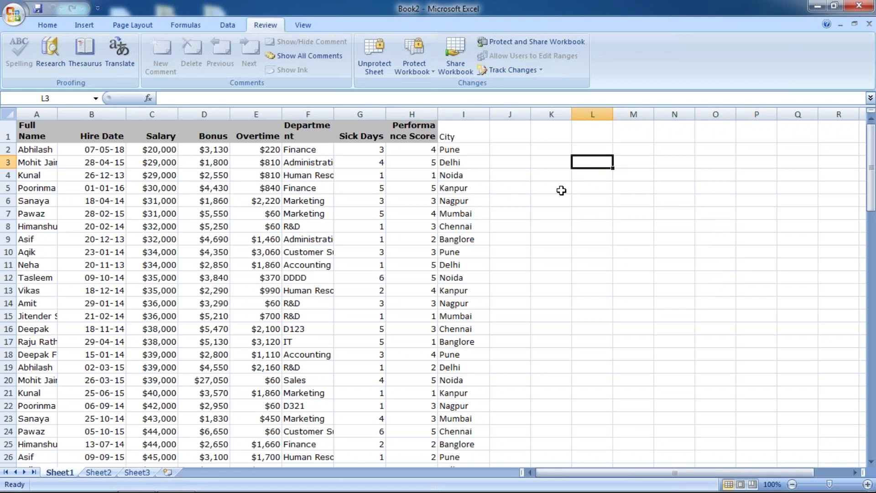
Select the table range A1:I101 and copy it.
mouse_move(38, 137)
mouse_down()
mouse_move(145, 95)
mouse_move(453, 137)
mouse_move(471, 443)
mouse_move(449, 489)
mouse_move(449, 441)
mouse_move(448, 451)
mouse_up()
key(ctrl+c)
drag(870, 386, 869, 132)
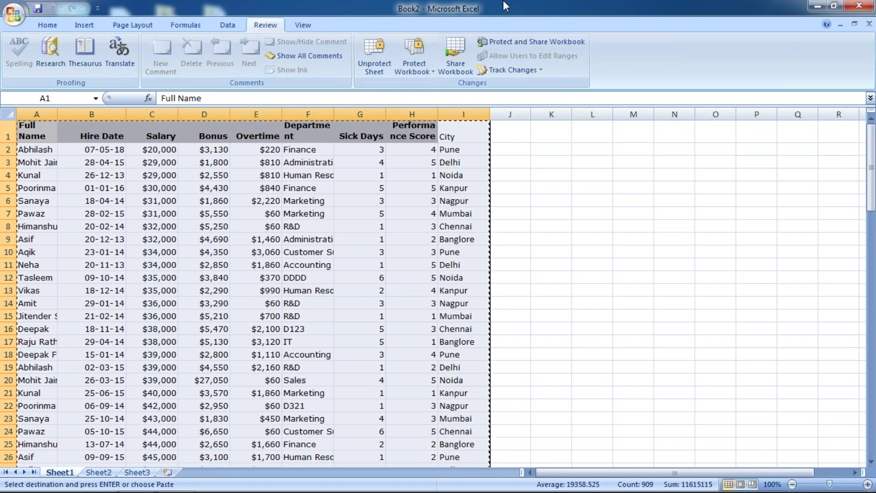
click(360, 313)
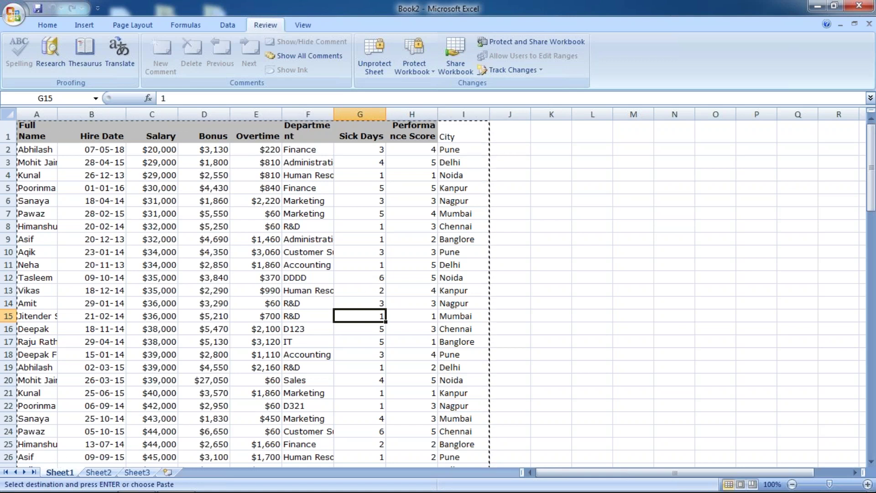
Unprotect Sheet1 from the Home tab's Format menu by entering its password.
right_click(68, 476)
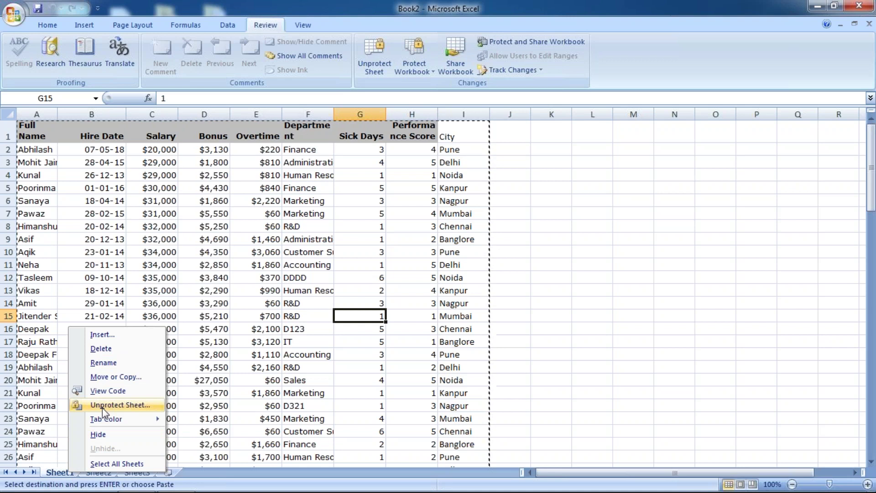
key(Escape)
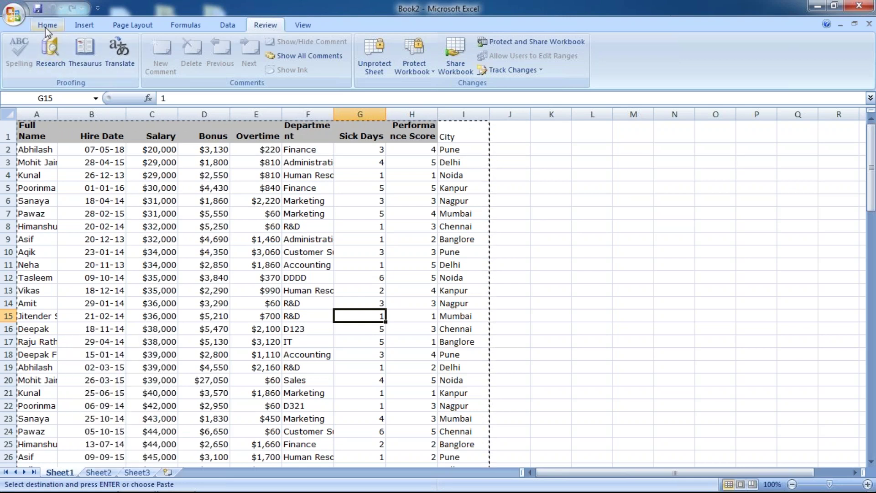
click(48, 25)
click(648, 69)
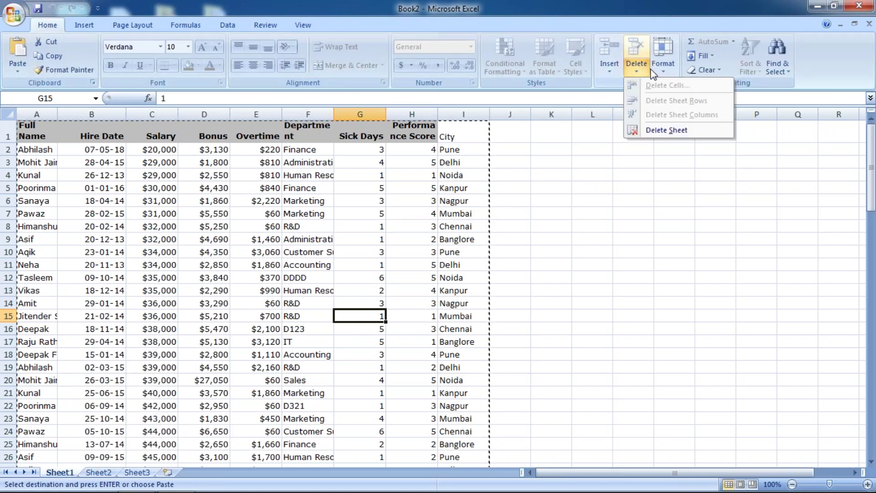
click(662, 66)
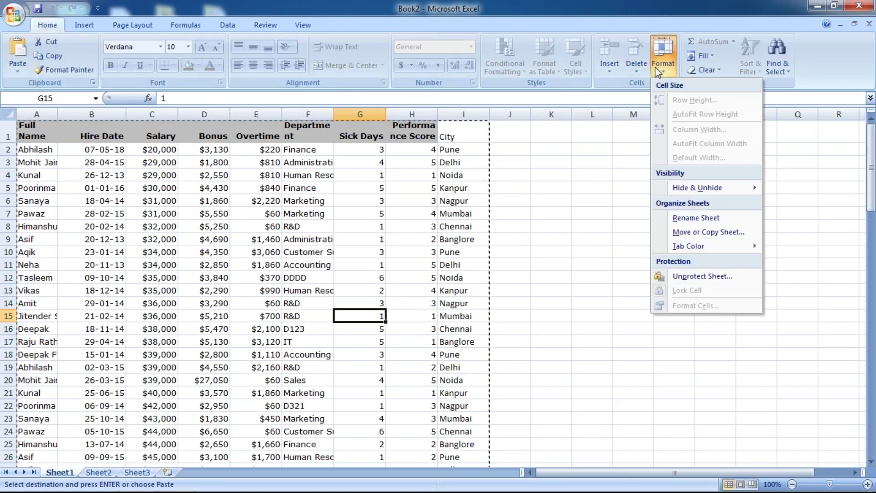
click(682, 277)
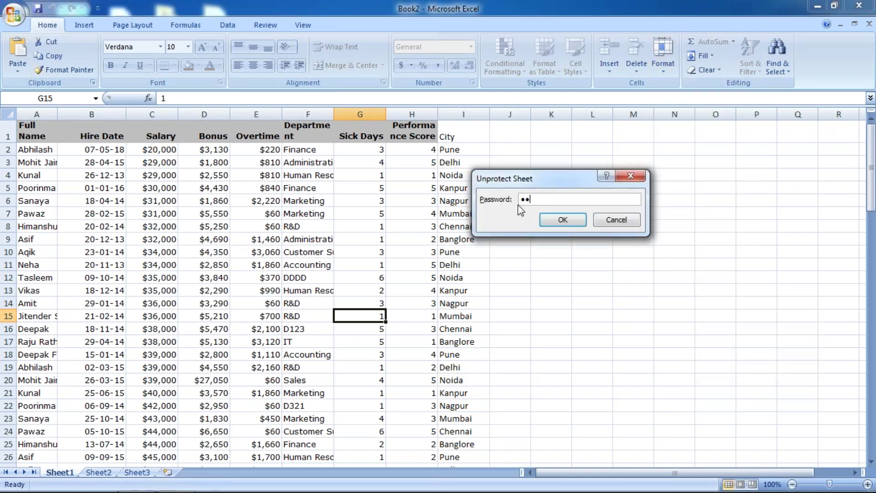
key(Return)
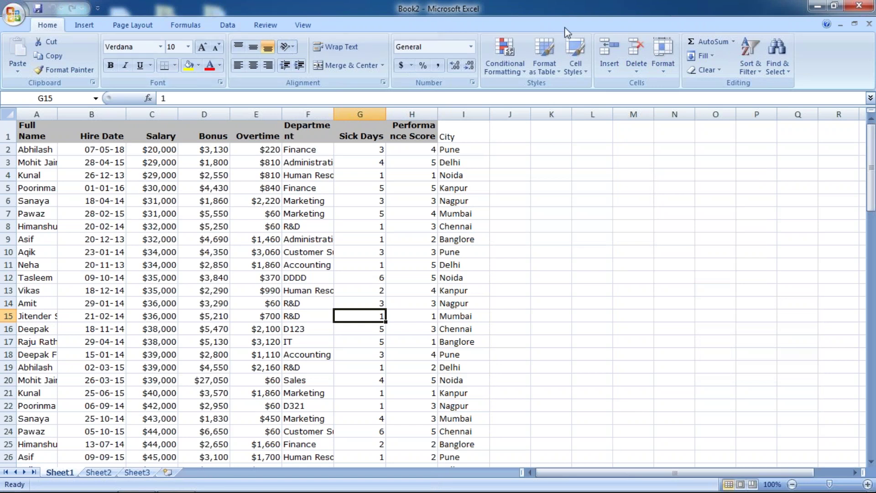
right_click(63, 473)
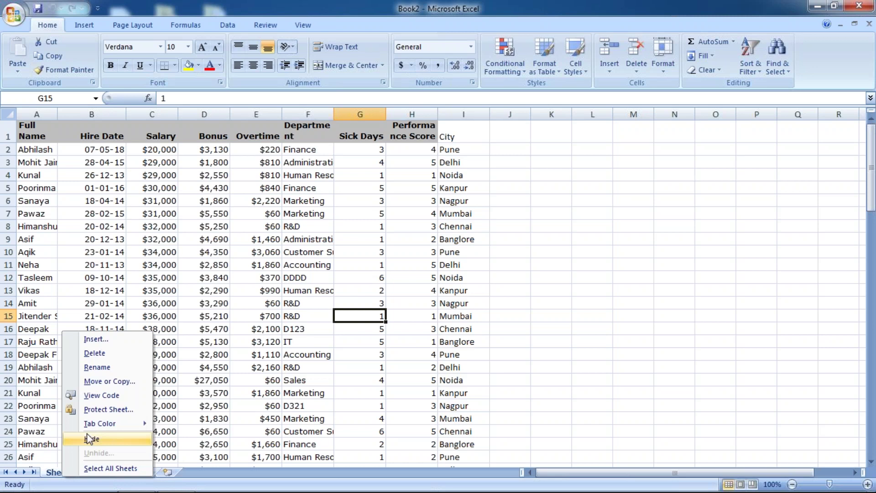
key(Escape)
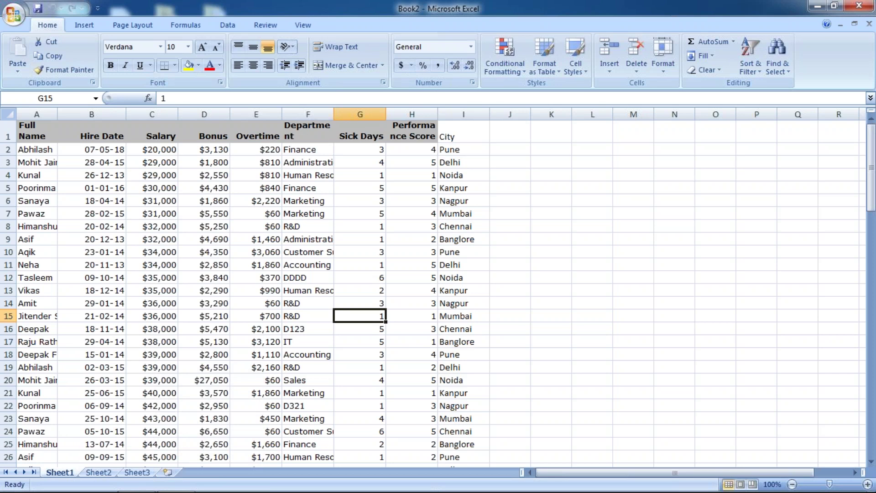
click(38, 130)
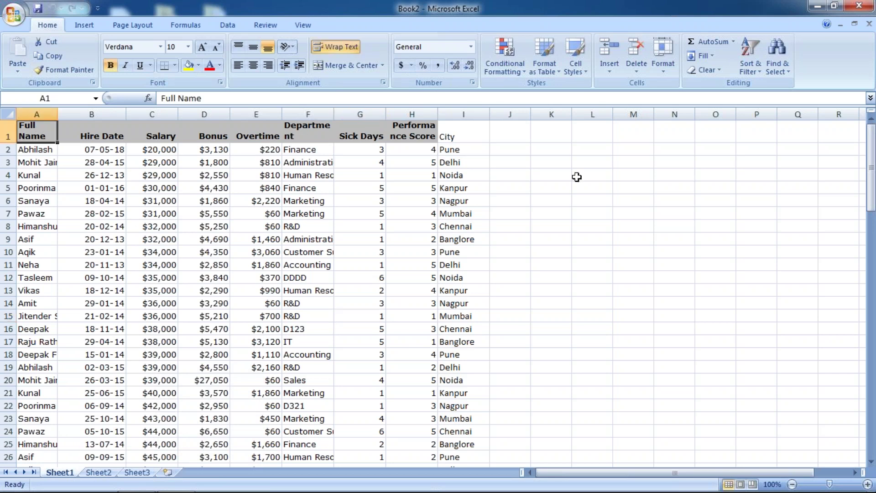
click(661, 69)
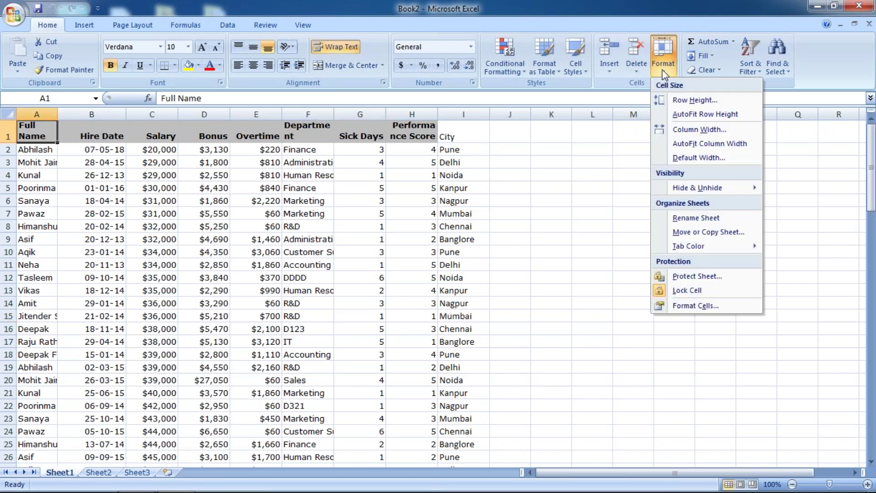
click(661, 276)
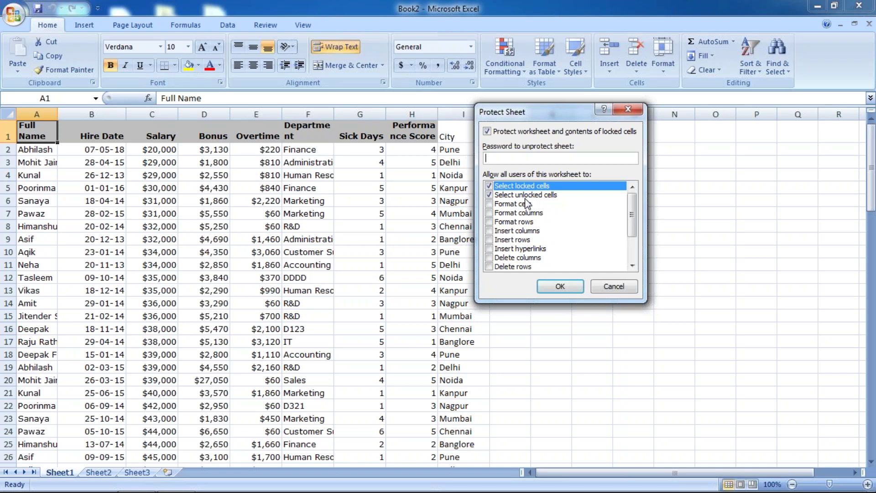
click(624, 288)
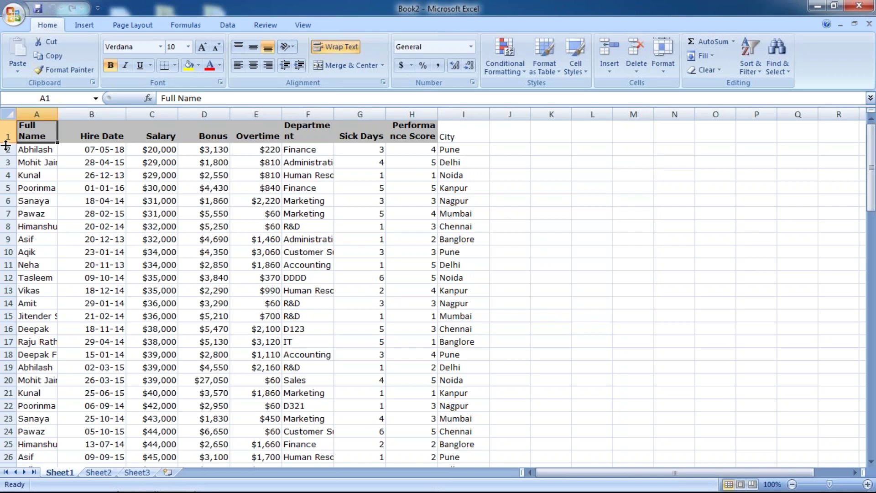
drag(36, 132, 332, 178)
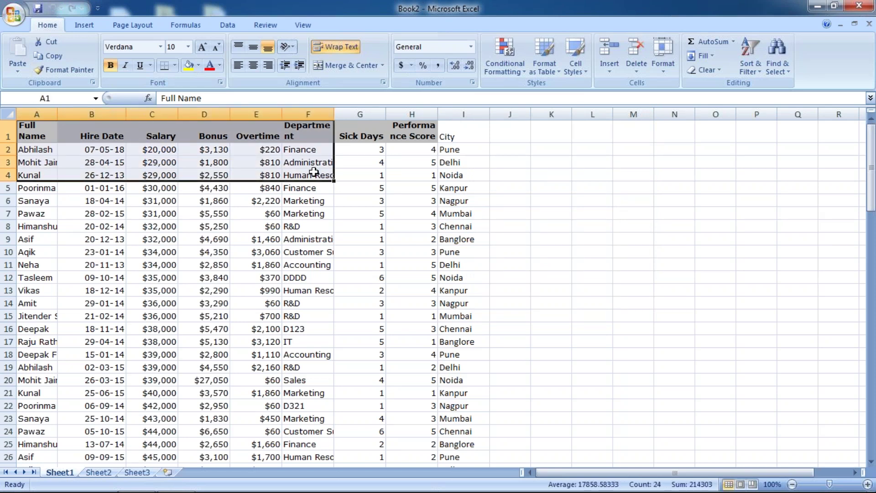
drag(43, 130, 462, 313)
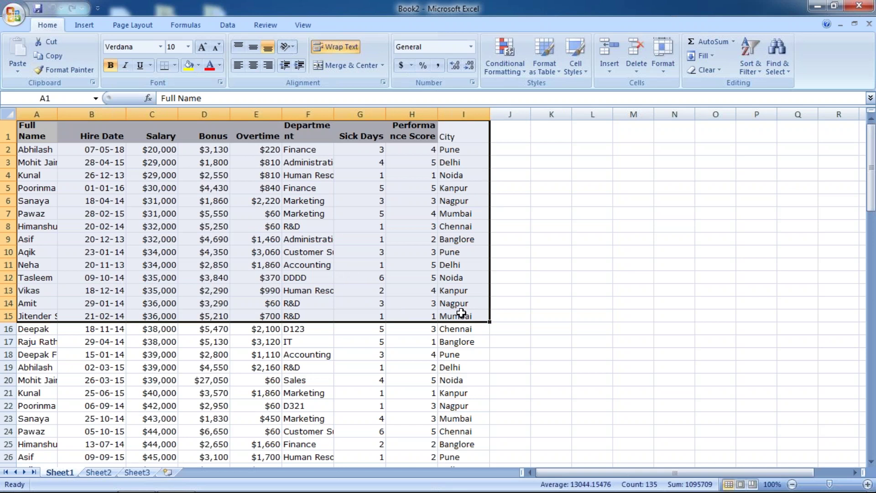
click(510, 188)
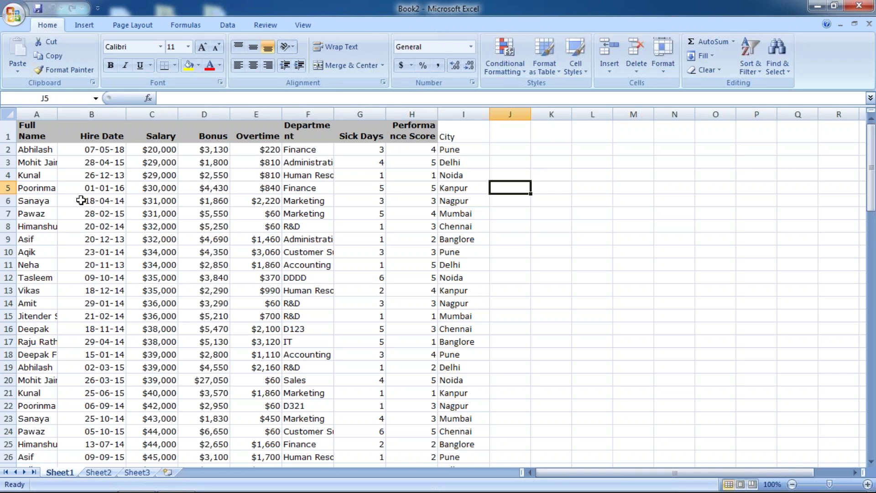
mouse_move(34, 130)
mouse_down()
mouse_move(290, 285)
mouse_move(449, 293)
mouse_up()
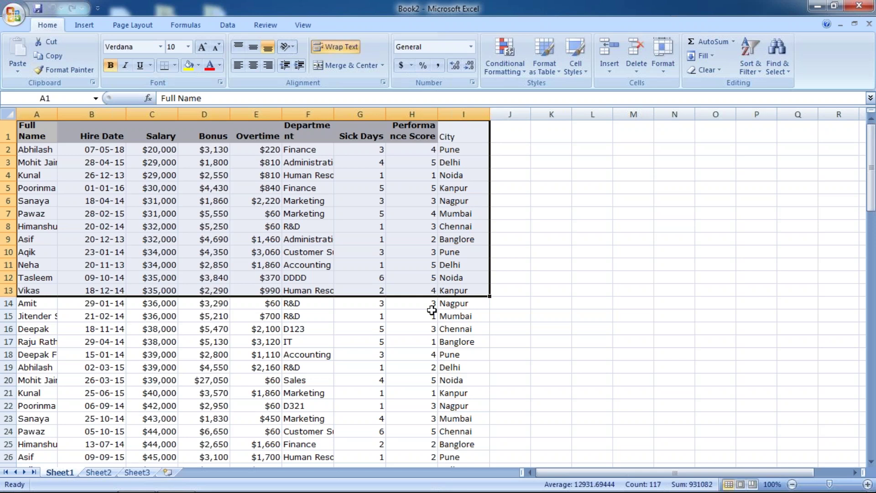
click(410, 225)
Protect Sheet1 with 'Select locked cells' unticked.
click(664, 68)
click(670, 276)
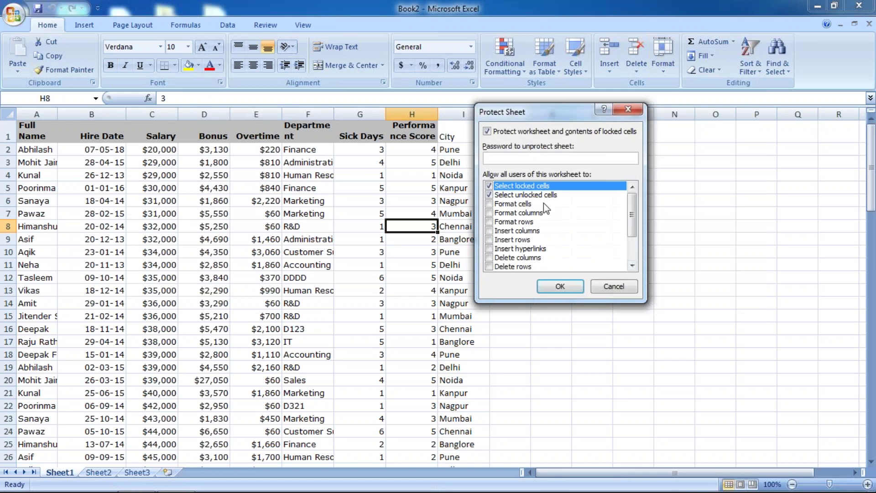
click(488, 185)
click(527, 195)
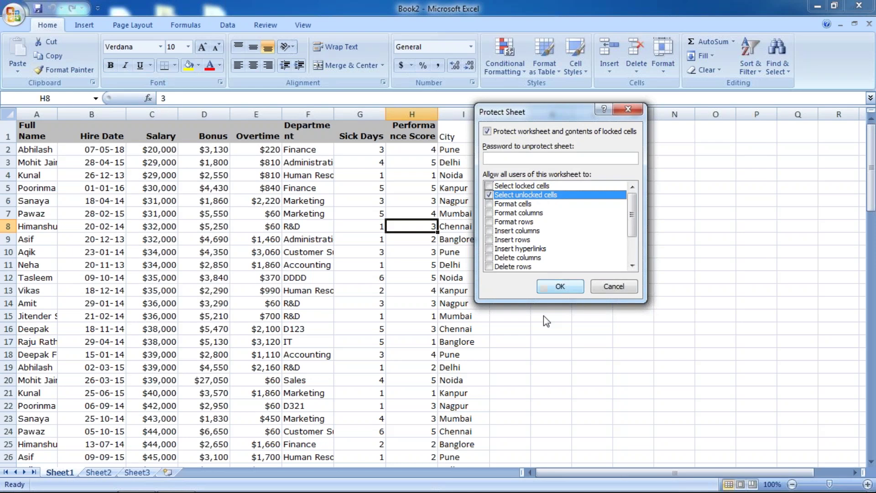
click(557, 285)
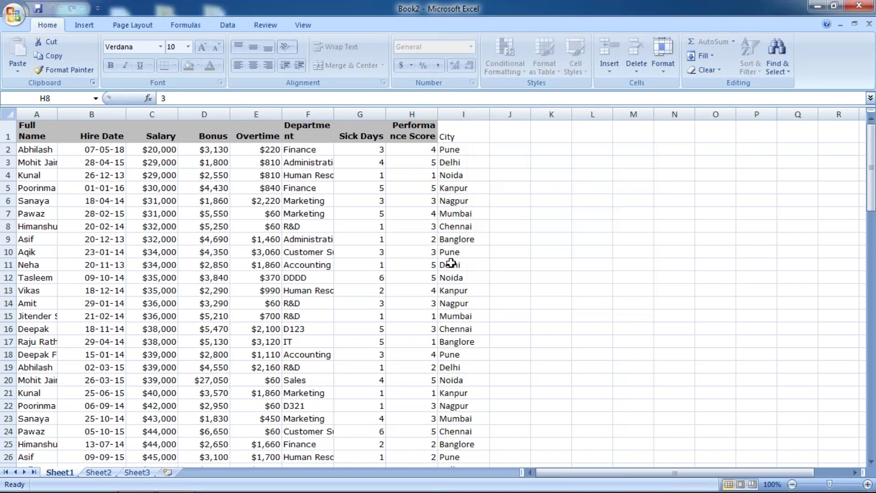
Try editing two cells to confirm the read-only warning, then copy H8 and cancel it.
double_click(312, 210)
key(Return)
double_click(515, 256)
key(Return)
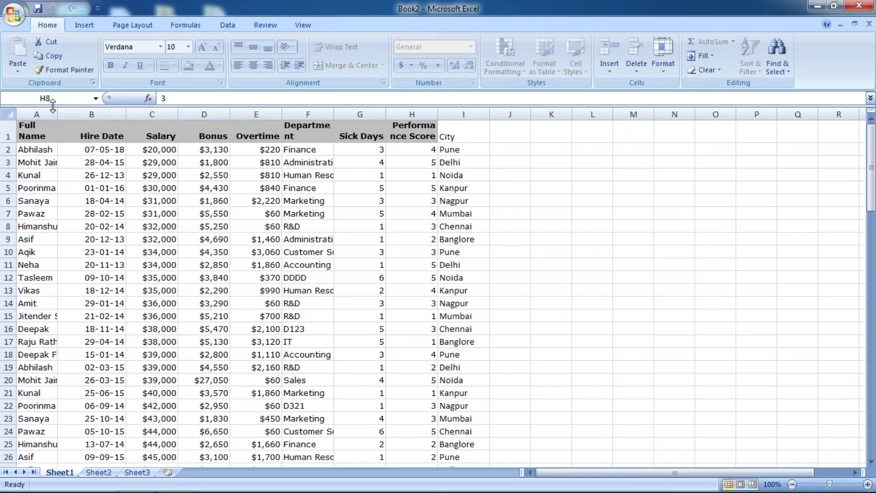
key(ctrl+c)
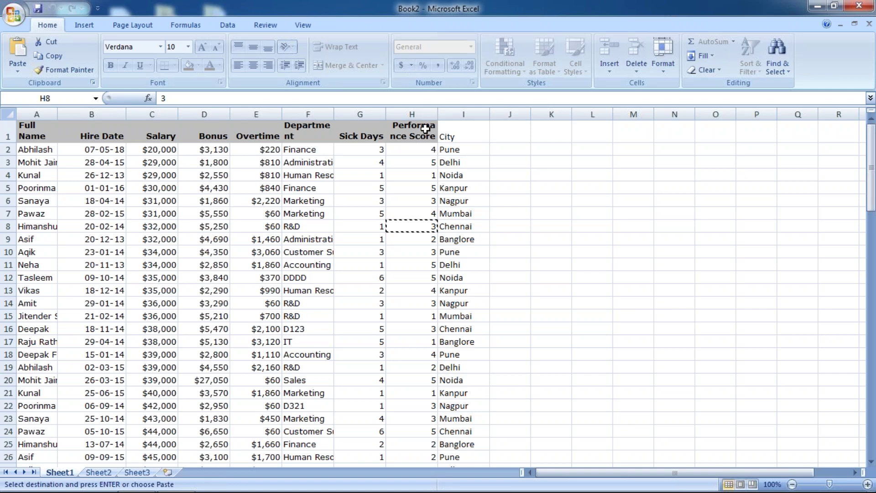
key(Escape)
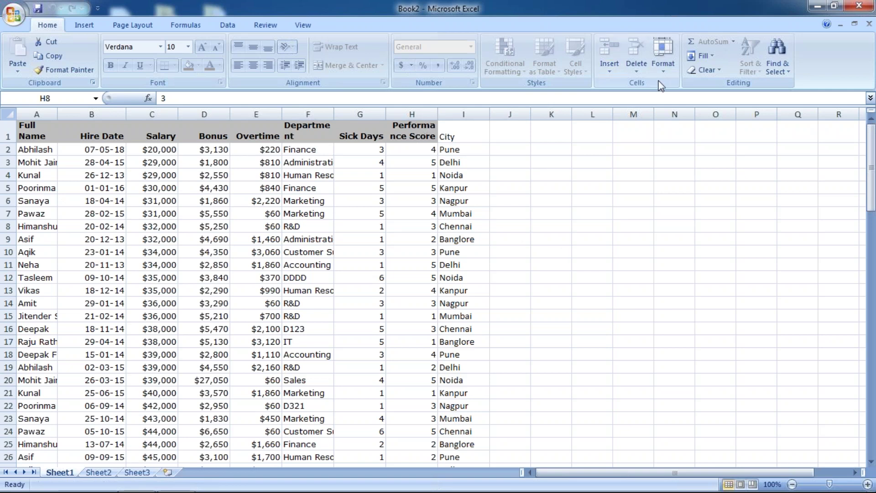
Unprotect Sheet1, then re-protect it with locked and unlocked cell selection both disabled.
click(663, 68)
click(684, 275)
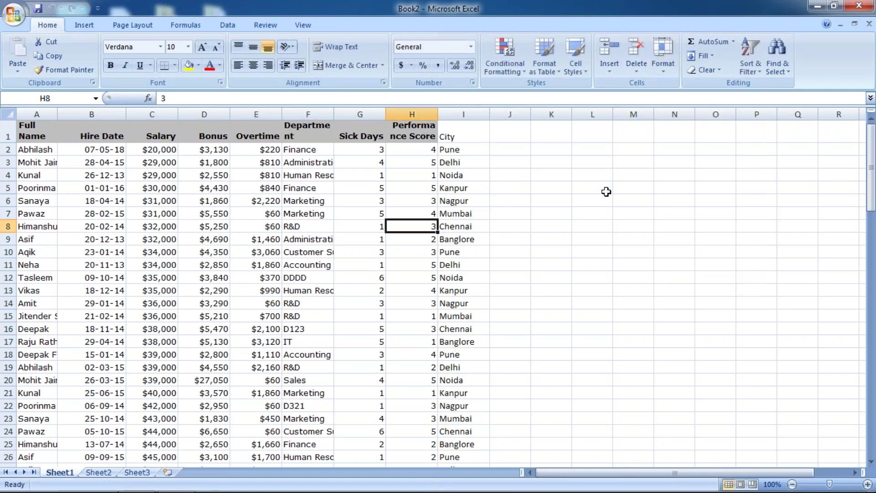
click(663, 64)
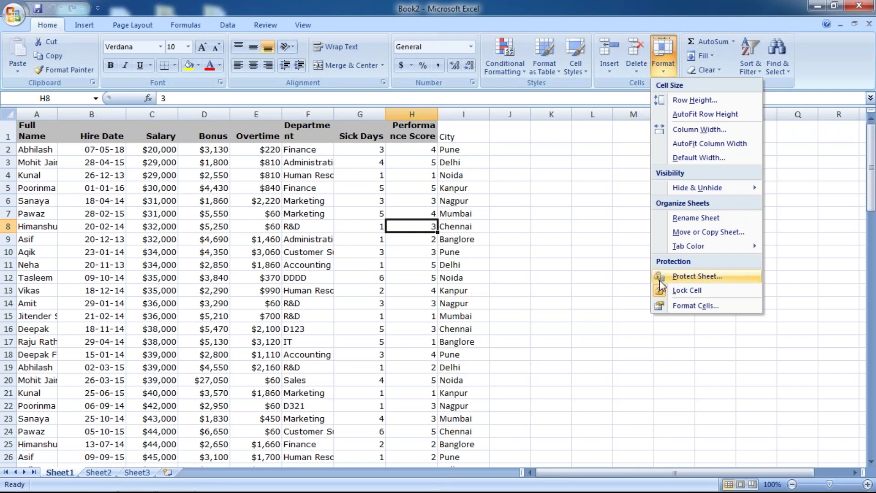
click(660, 279)
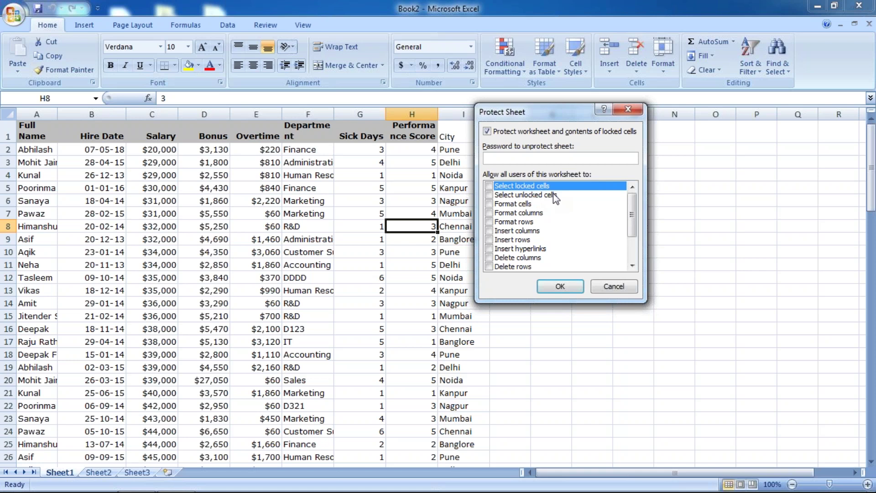
click(554, 288)
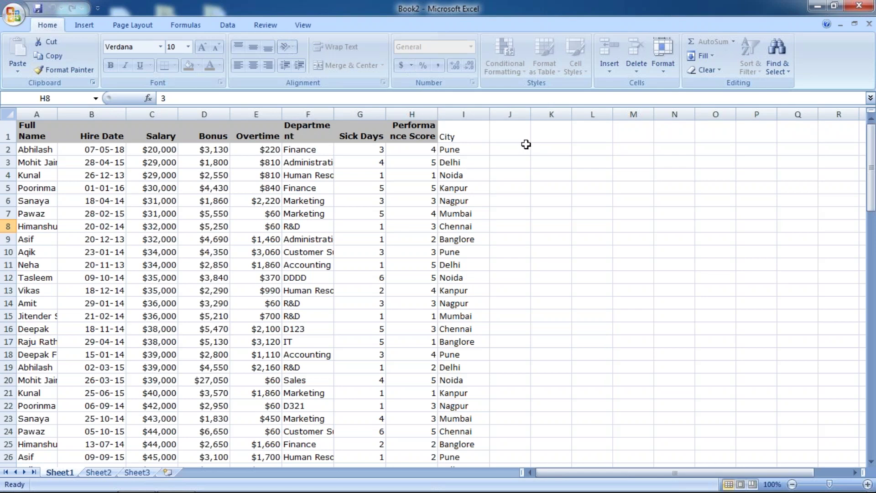
Select A1:I101 through the Name Box and copy the range.
mouse_move(870, 164)
mouse_down()
mouse_move(870, 411)
mouse_move(870, 165)
mouse_up()
drag(871, 158, 872, 413)
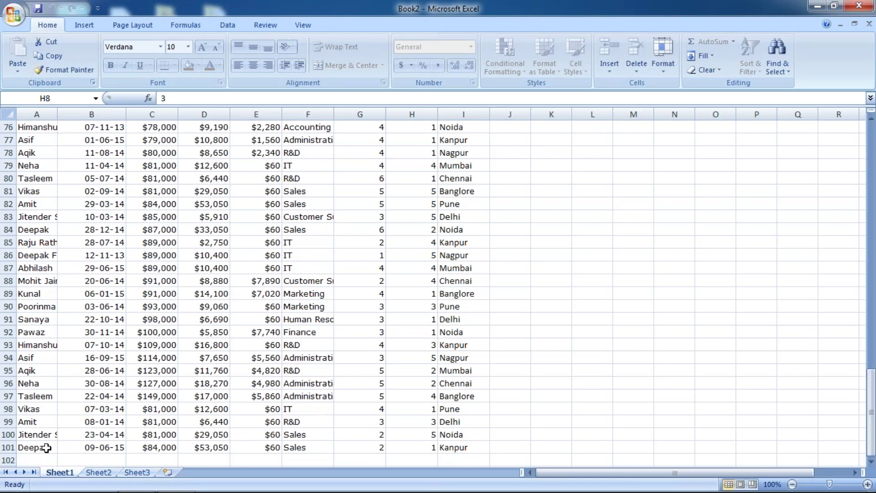
drag(870, 412, 870, 166)
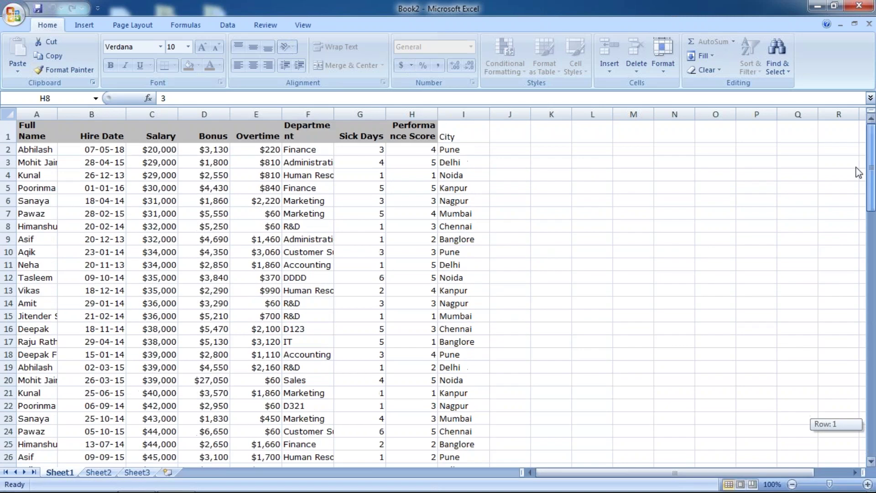
click(51, 95)
text(a1)
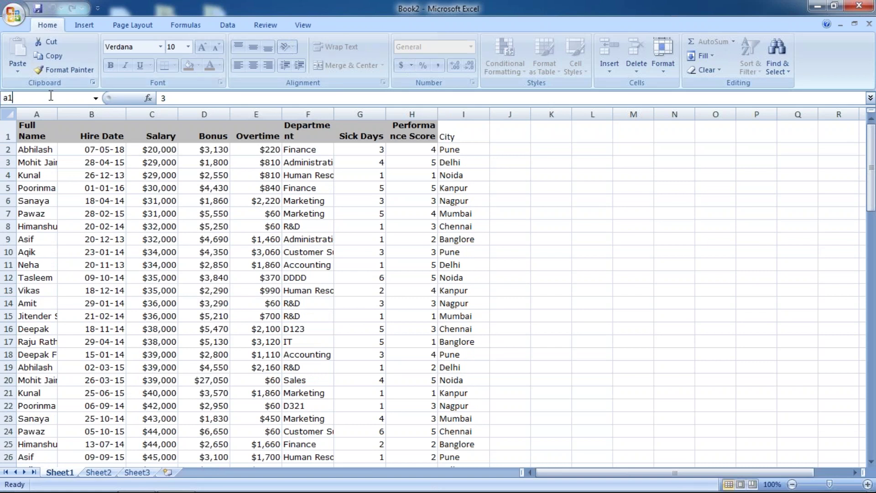
text(:i101)
key(Return)
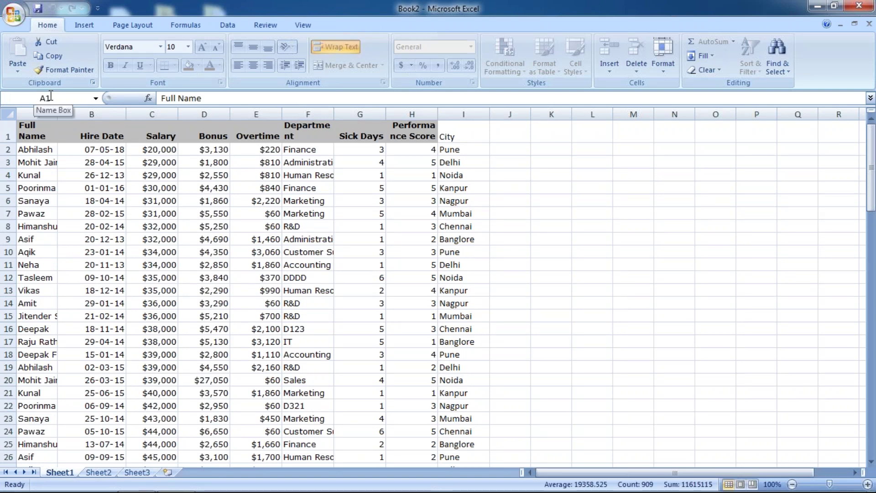
click(50, 96)
text(:I101)
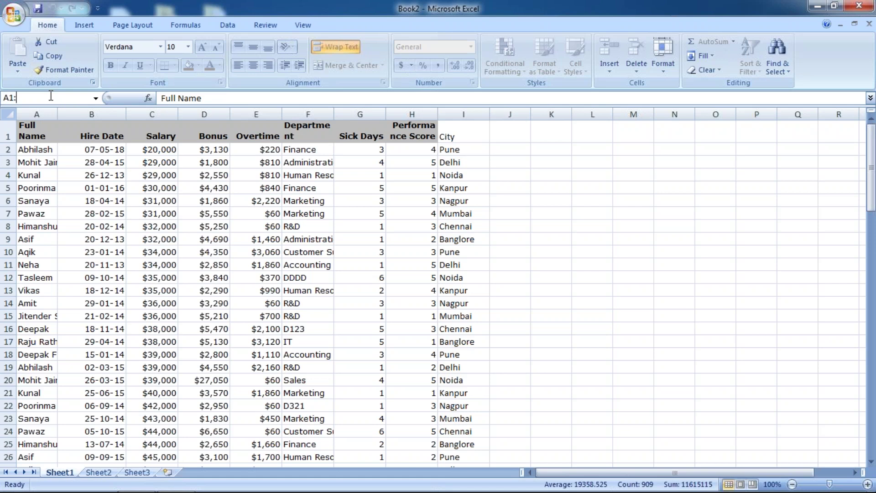
key(Return)
key(ctrl+c)
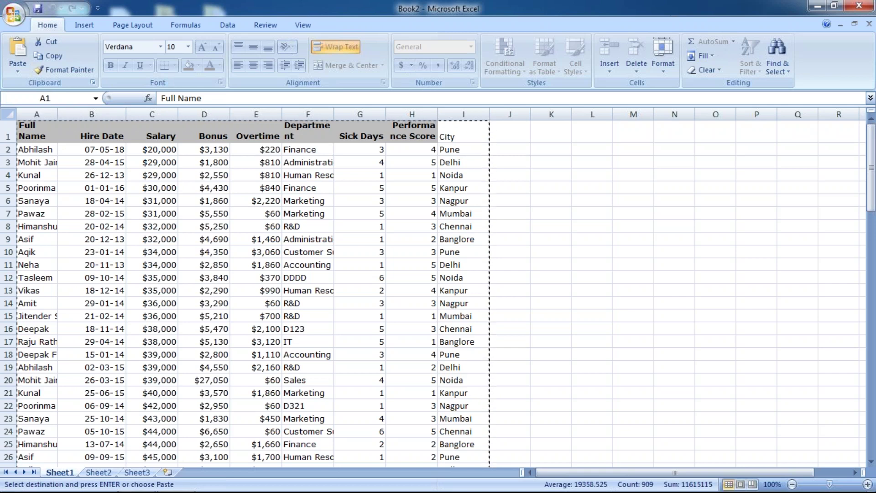
click(98, 472)
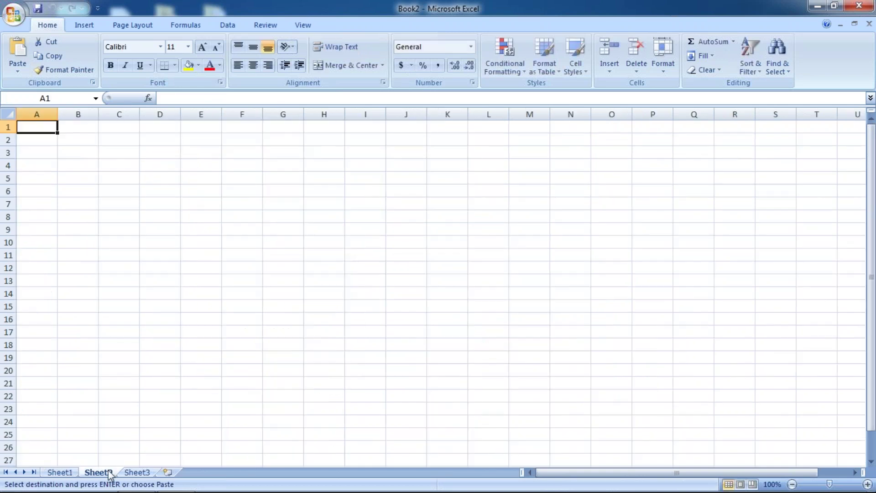
Paste the table onto Sheet2 and autofit the Hire Date column.
key(ctrl+v)
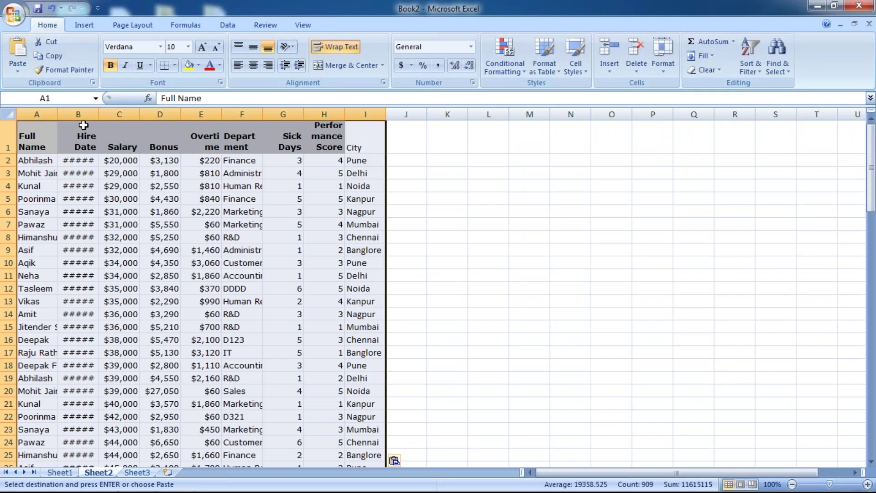
double_click(99, 114)
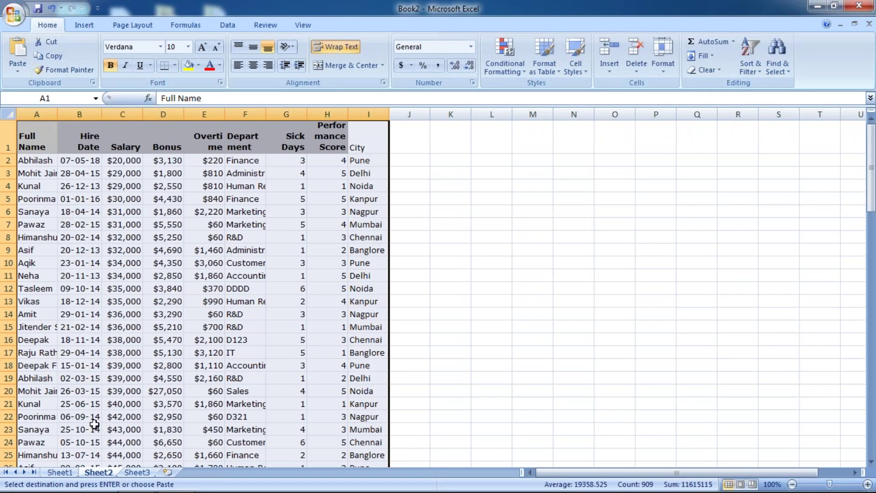
key(alt+h)
key(o)
key(i)
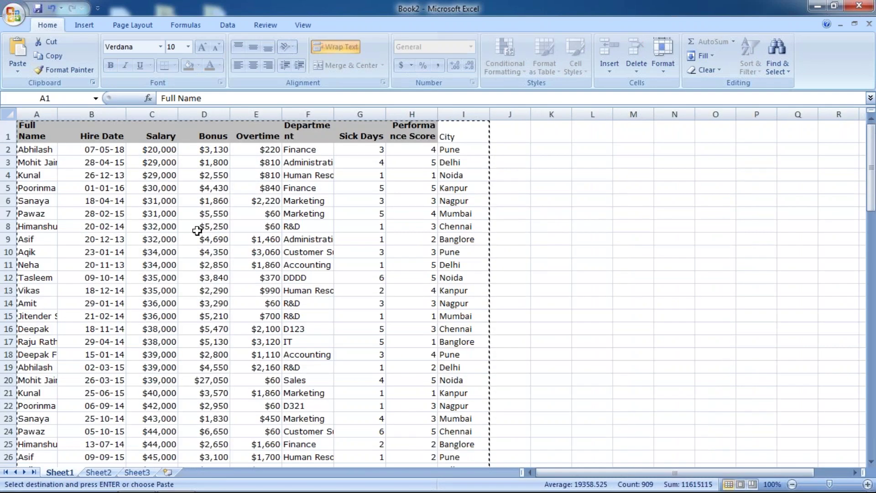
On Sheet1, select A1:I15 via the Name Box and copy it.
click(53, 97)
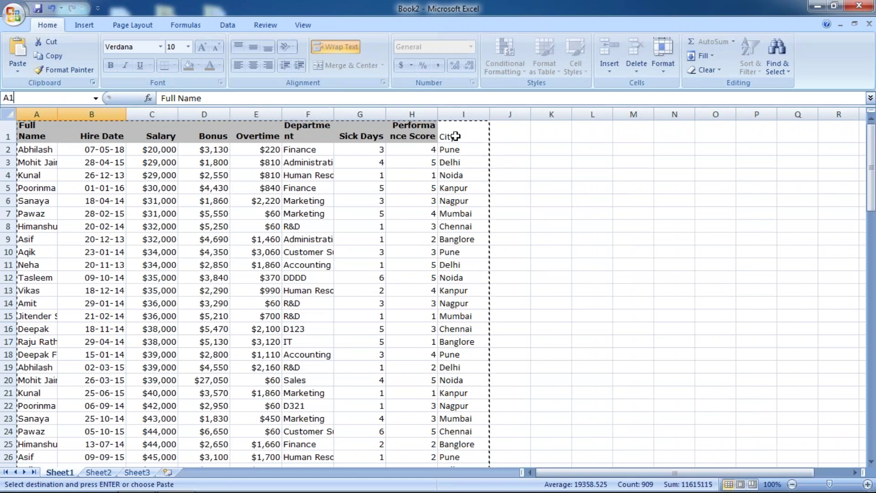
text(:i)
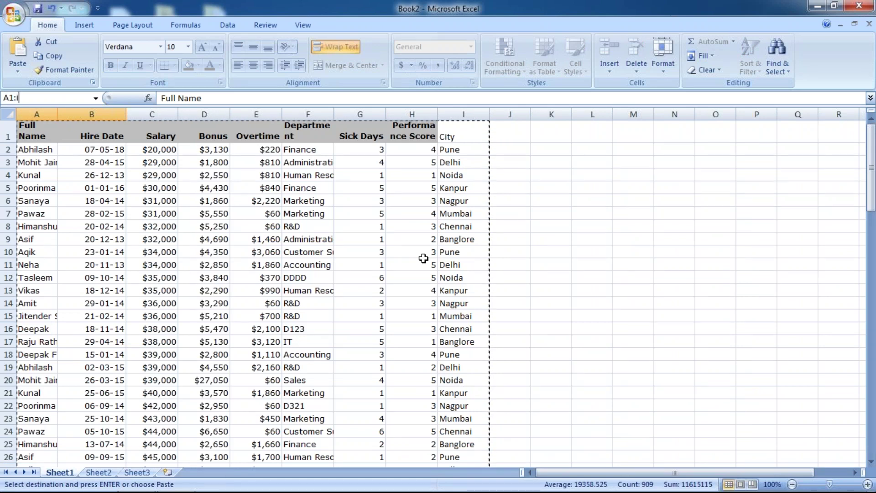
text(15)
key(Return)
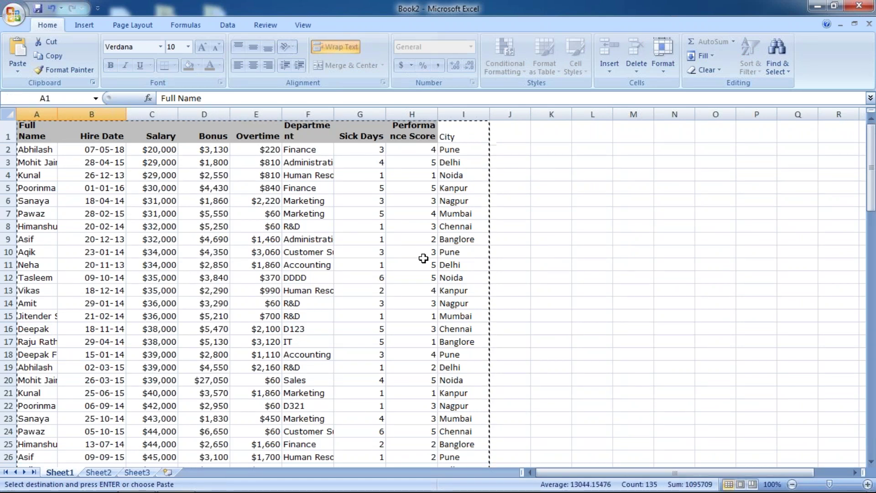
key(ctrl+c)
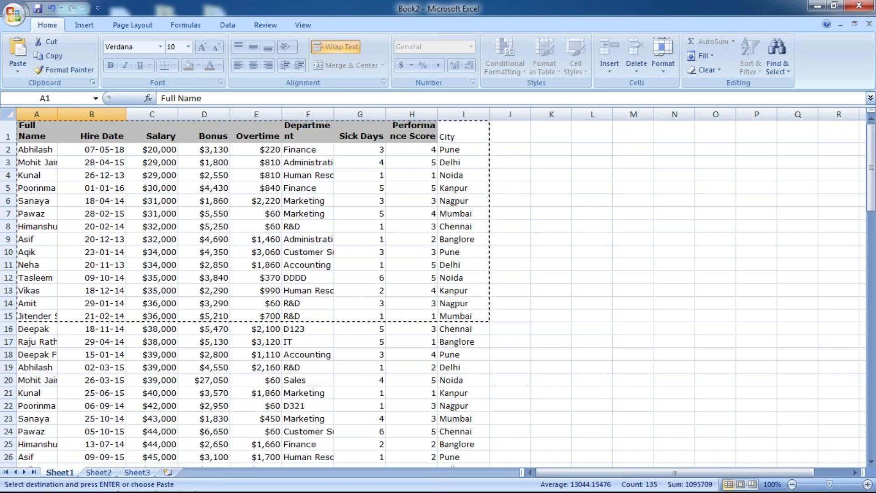
click(662, 64)
Remove Sheet1's protection, cancel the Protect Sheet dialog, and fill M3:M17 yellow.
click(664, 276)
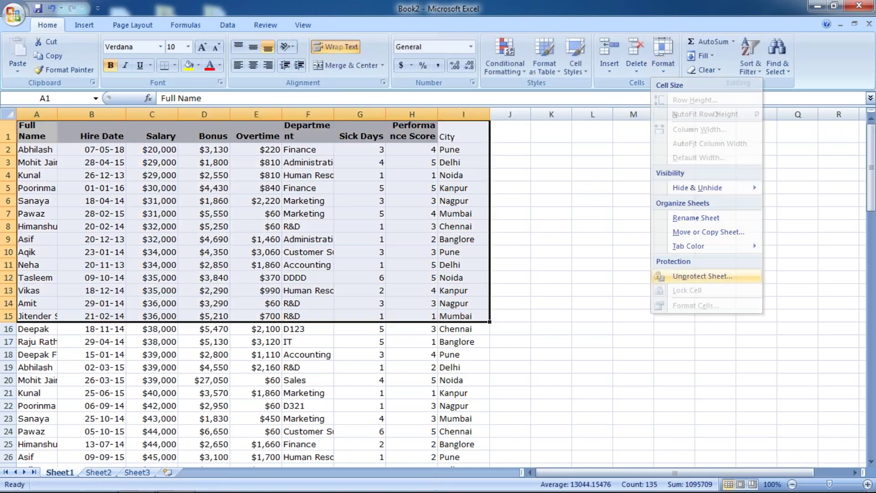
click(570, 226)
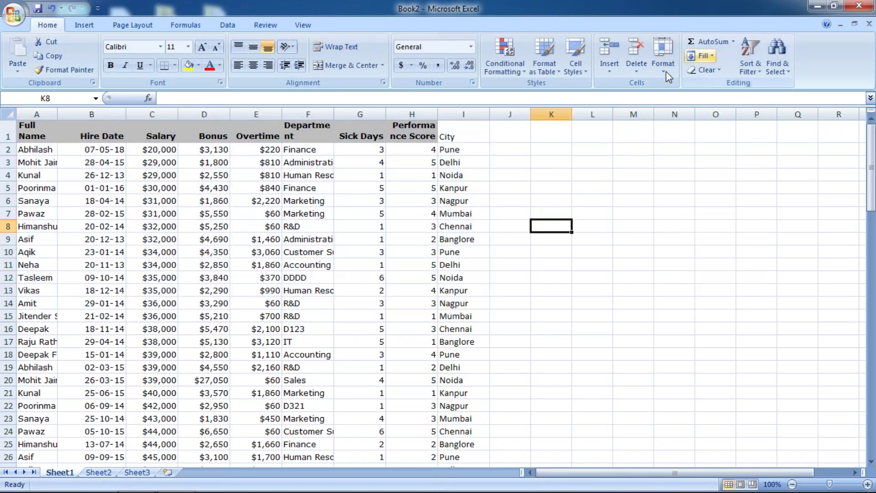
click(662, 59)
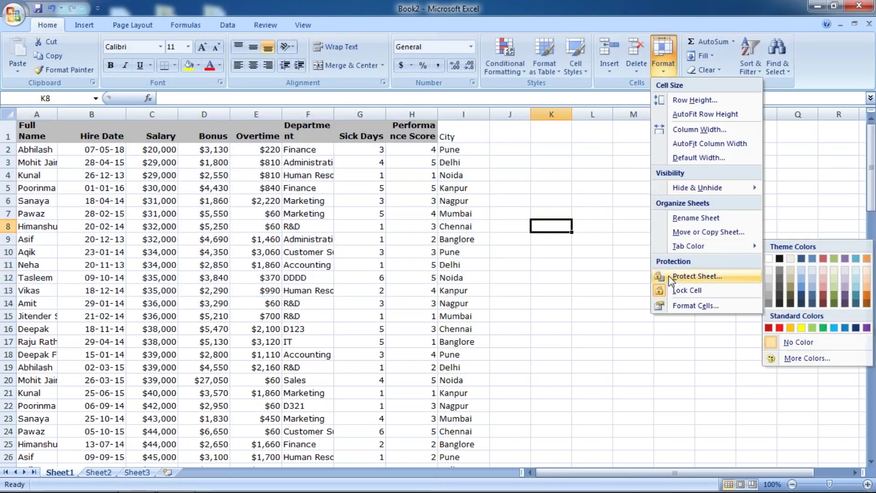
click(669, 276)
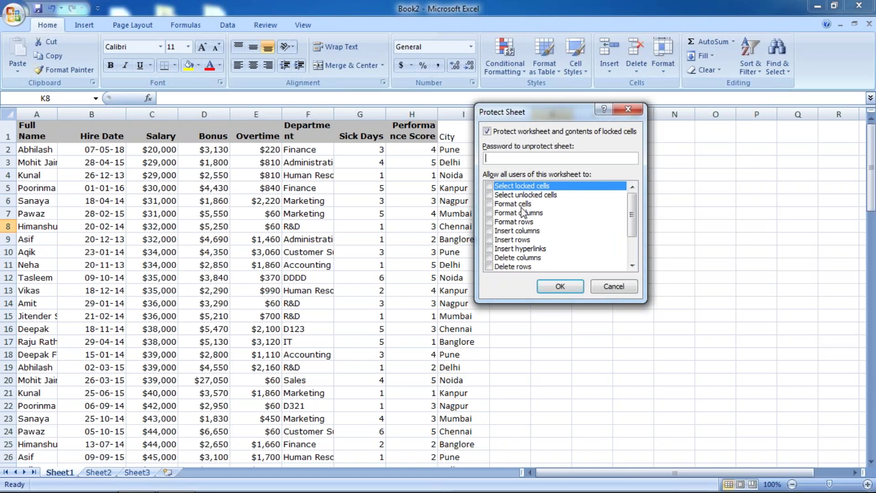
click(628, 286)
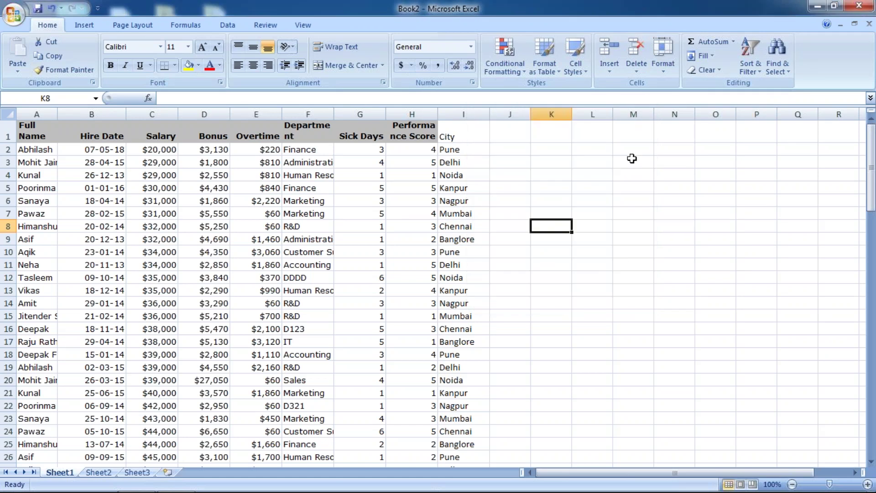
drag(631, 158, 632, 341)
click(188, 65)
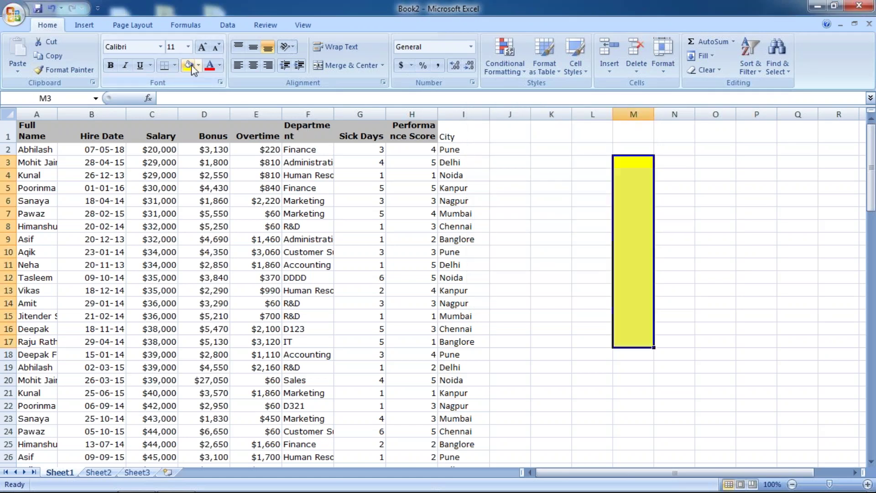
Apply All Borders to cells P3:P17.
drag(748, 151, 751, 341)
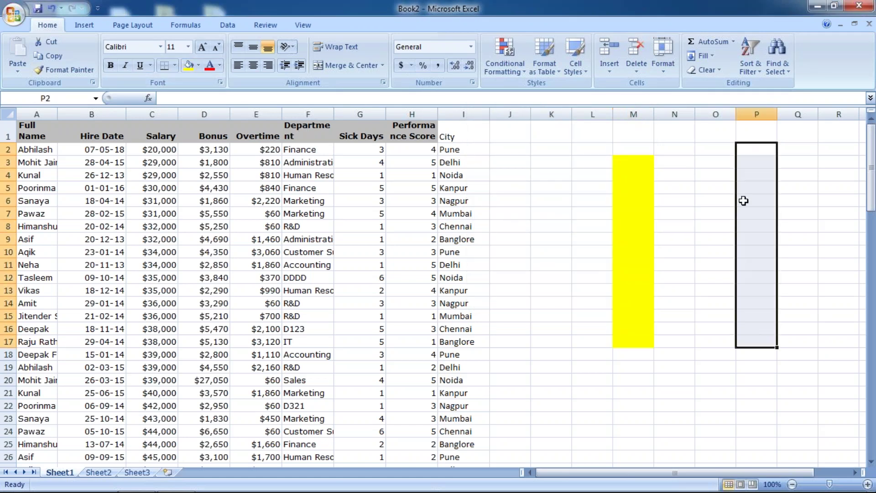
drag(748, 157, 748, 341)
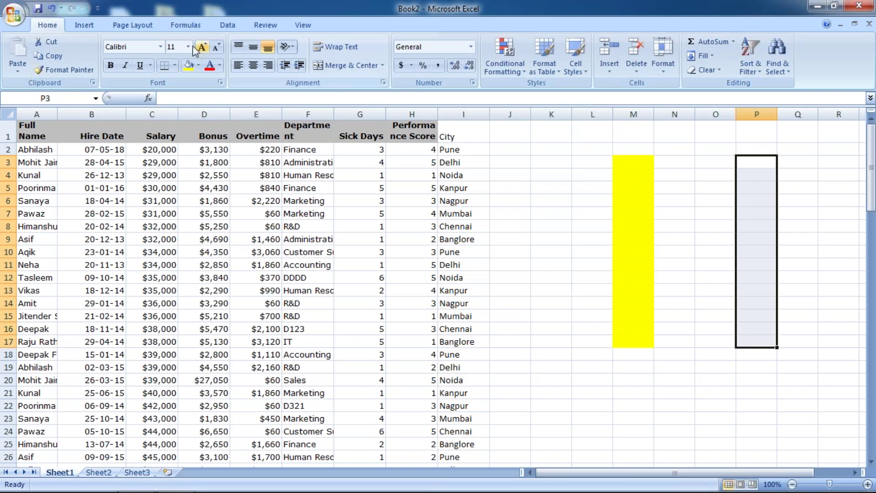
click(175, 65)
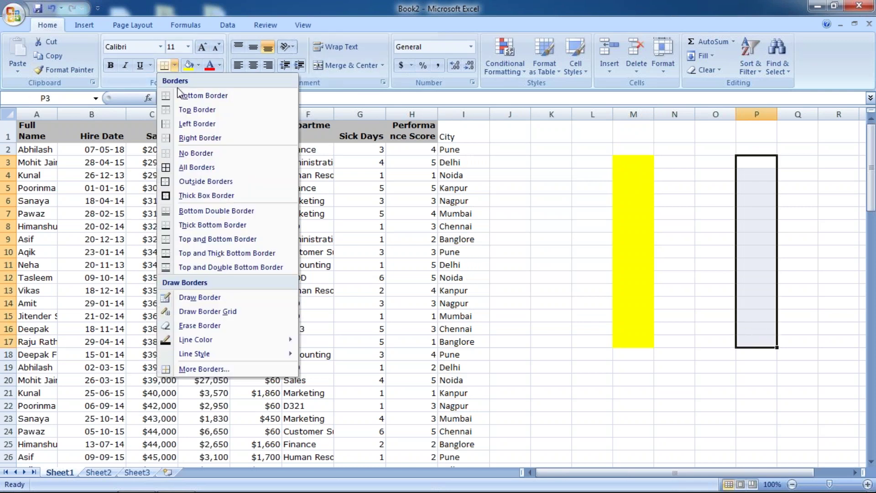
click(187, 167)
click(527, 241)
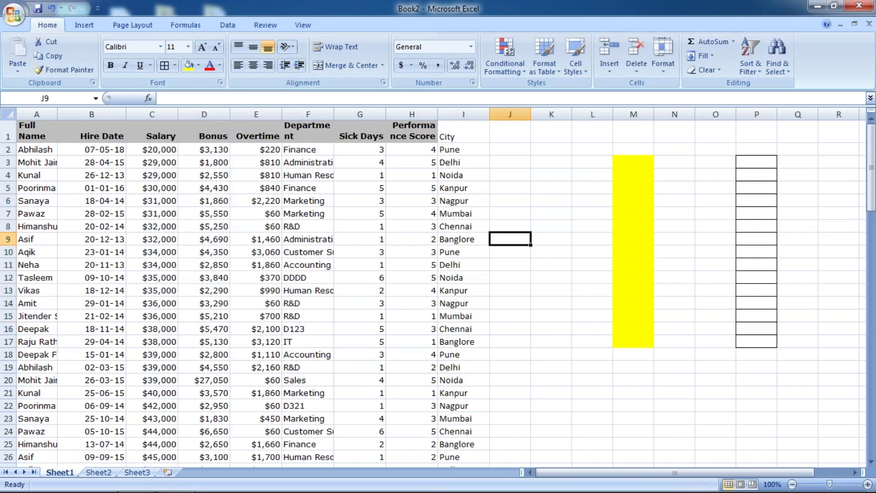
Fill cells L3:L17 yellow.
drag(588, 162, 588, 342)
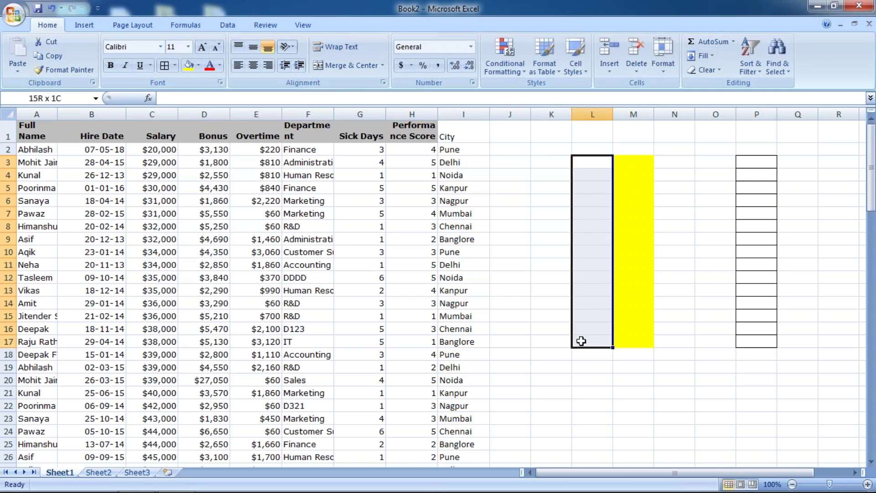
click(188, 65)
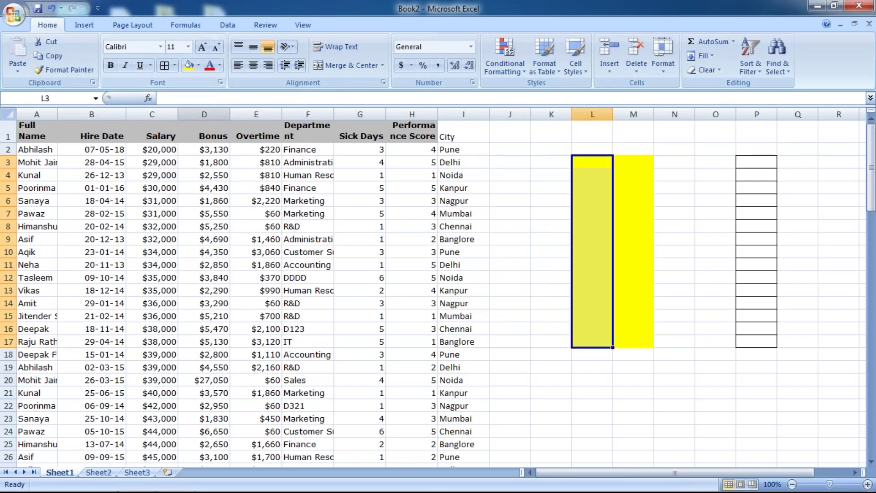
click(521, 239)
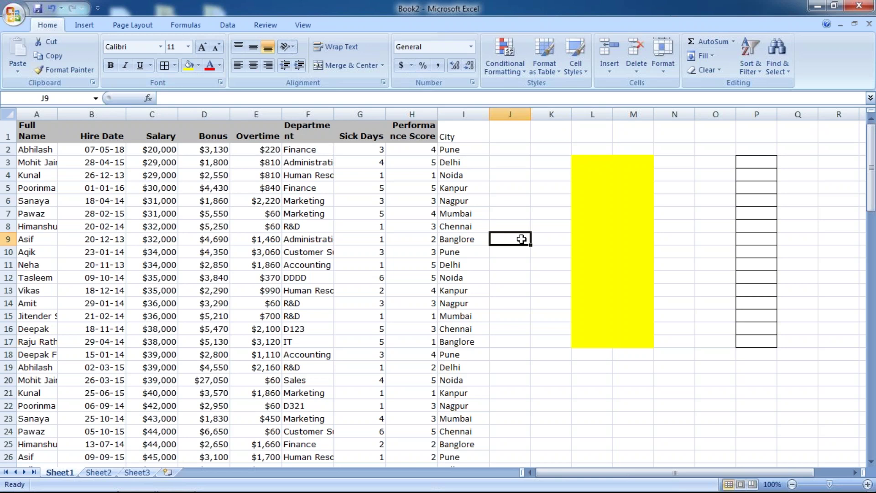
click(663, 64)
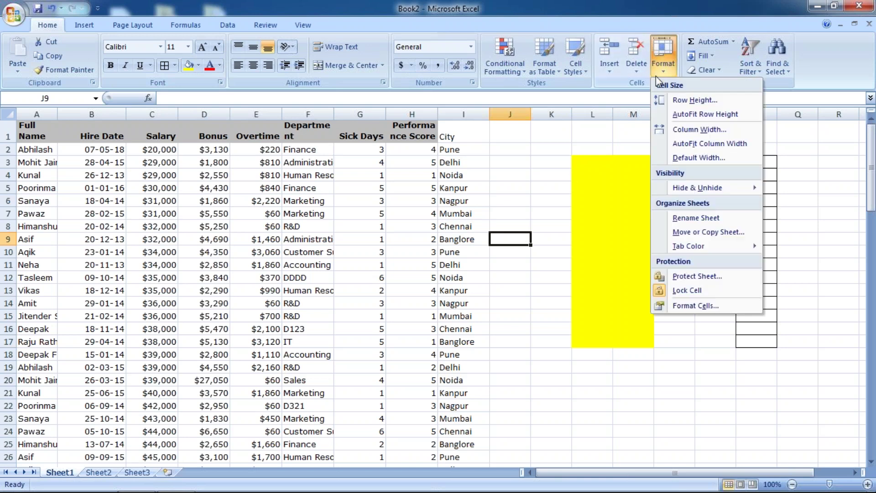
Start protecting Sheet1, allowing formatting cells, columns and rows, inserting hyperlinks, and inserting or deleting rows and columns.
click(686, 279)
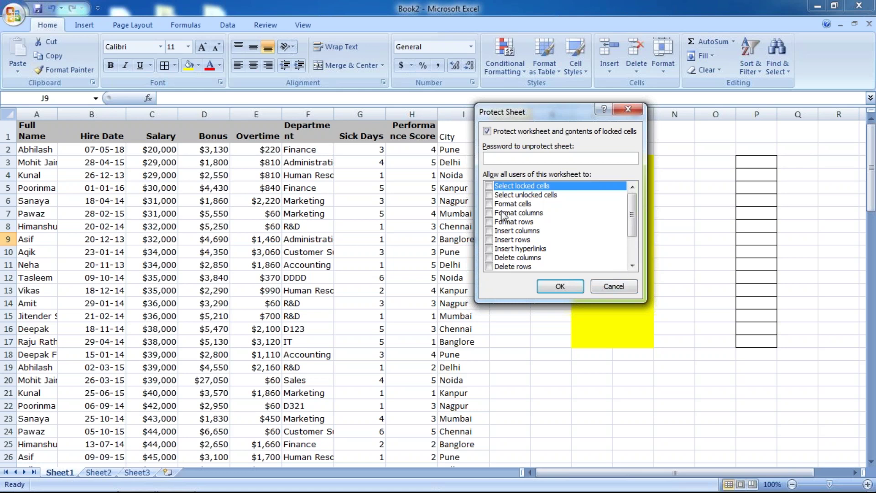
click(489, 204)
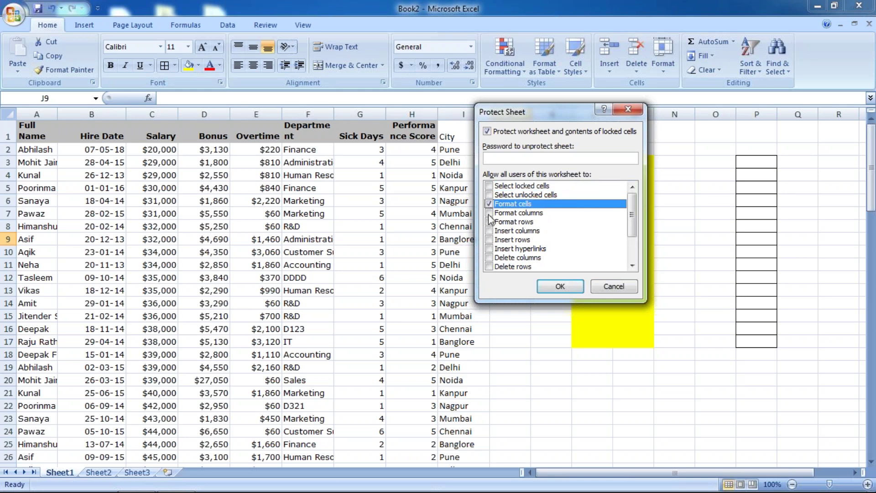
click(489, 213)
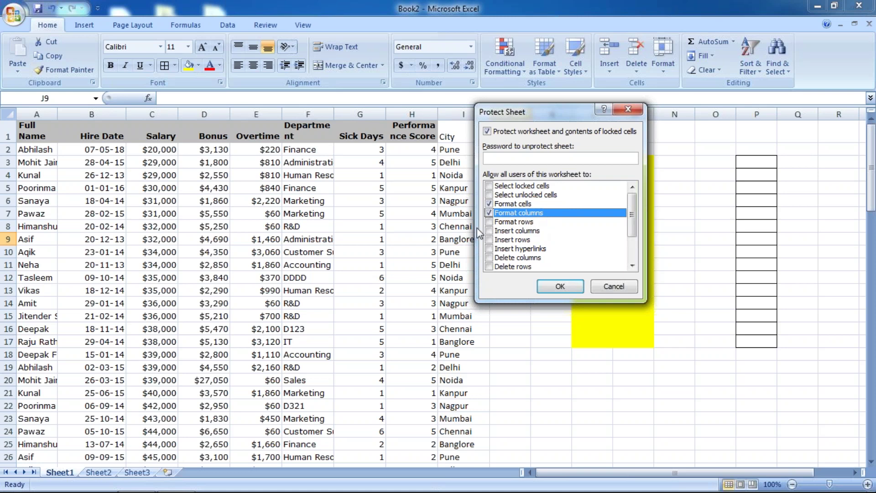
click(495, 224)
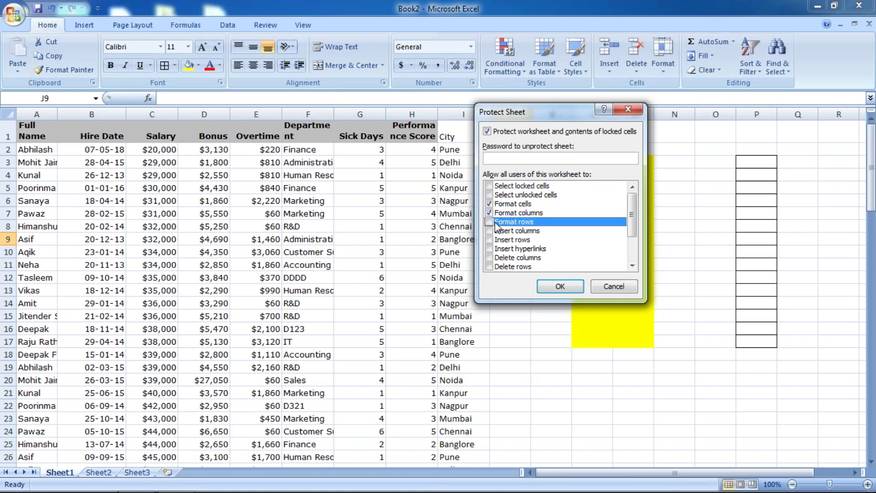
click(489, 231)
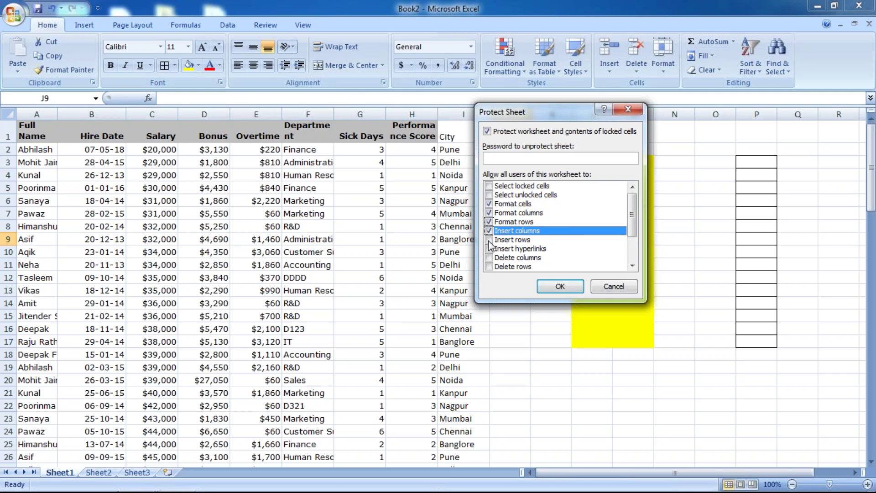
click(489, 240)
click(489, 249)
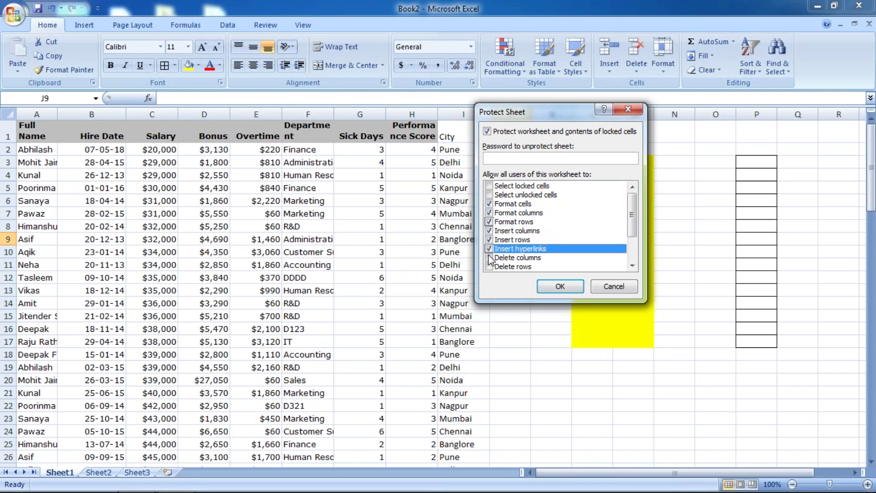
click(489, 258)
click(488, 267)
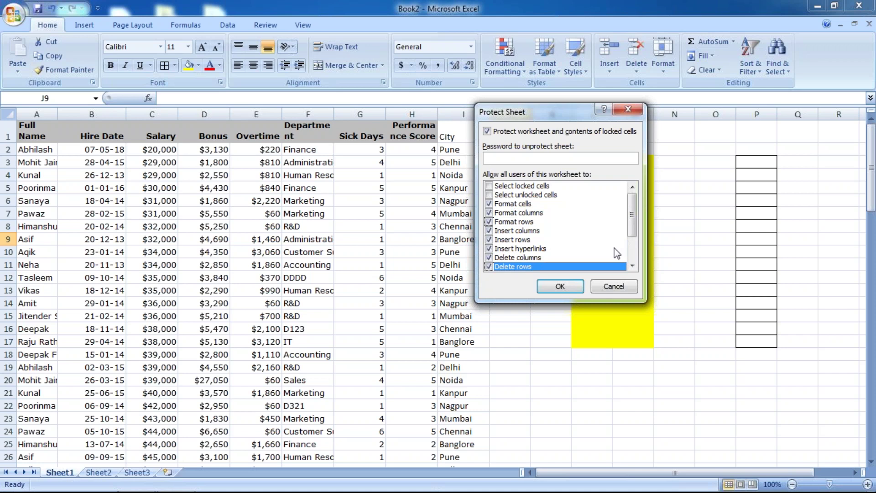
Also allow sorting, AutoFilter, PivotTable reports, editing objects and editing scenarios, and apply the protection.
drag(633, 222, 636, 260)
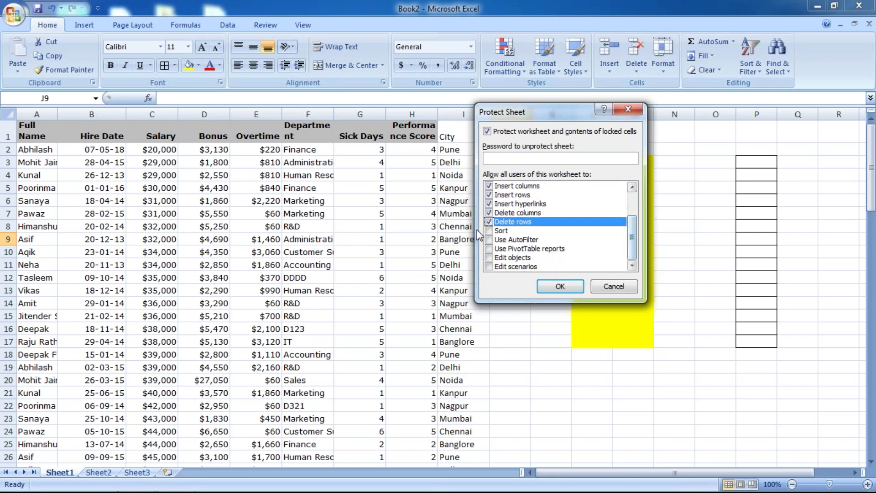
click(489, 230)
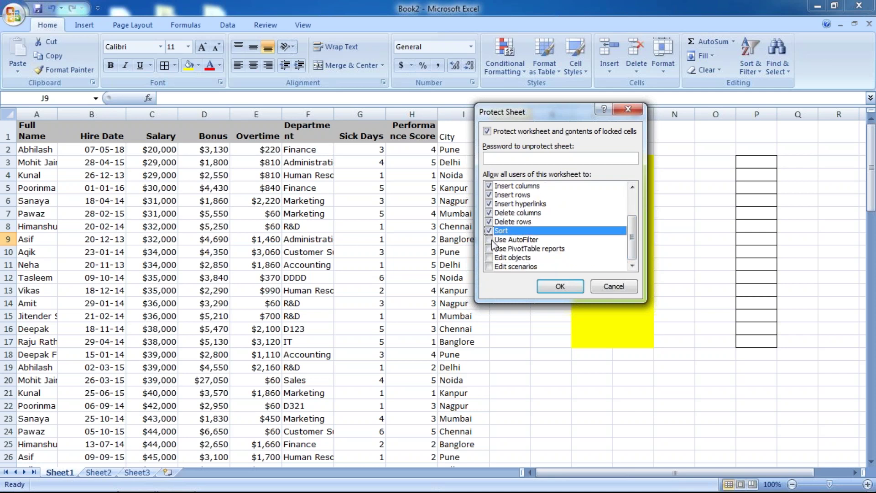
click(489, 240)
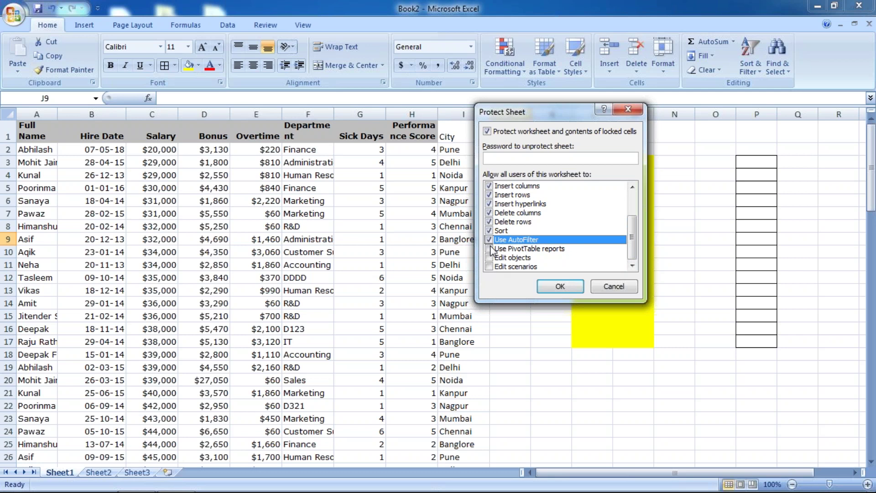
click(489, 249)
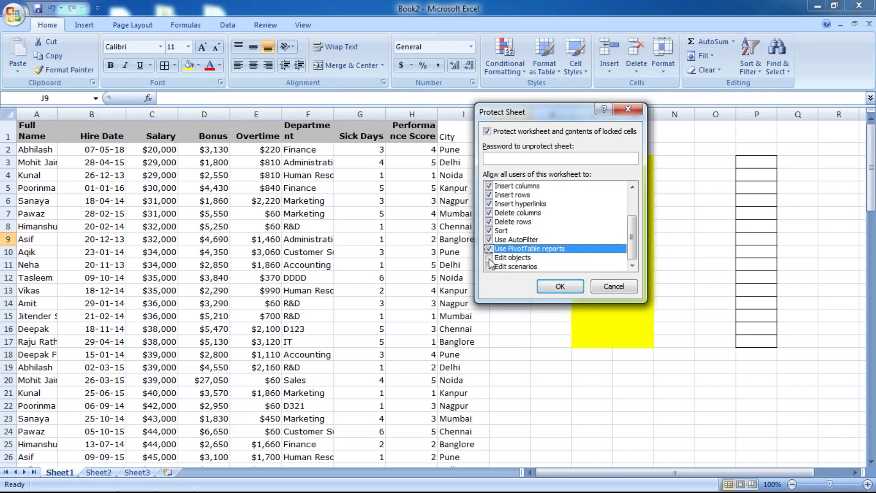
click(489, 257)
click(489, 267)
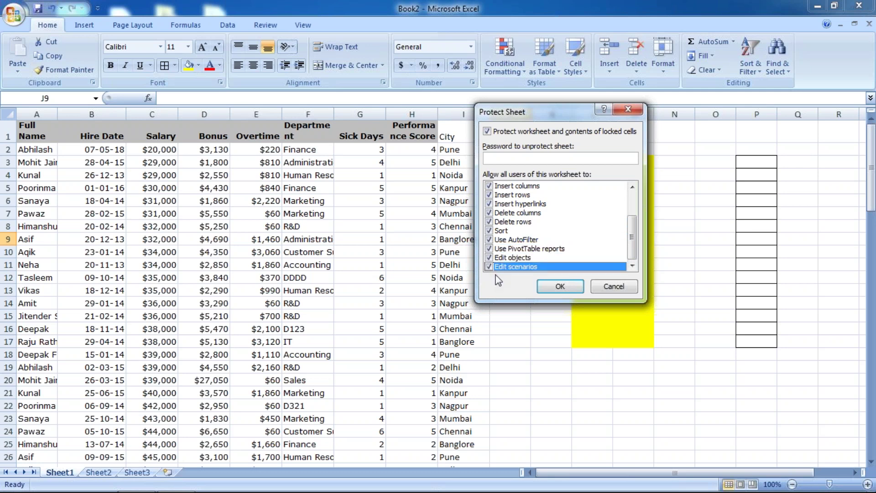
click(560, 287)
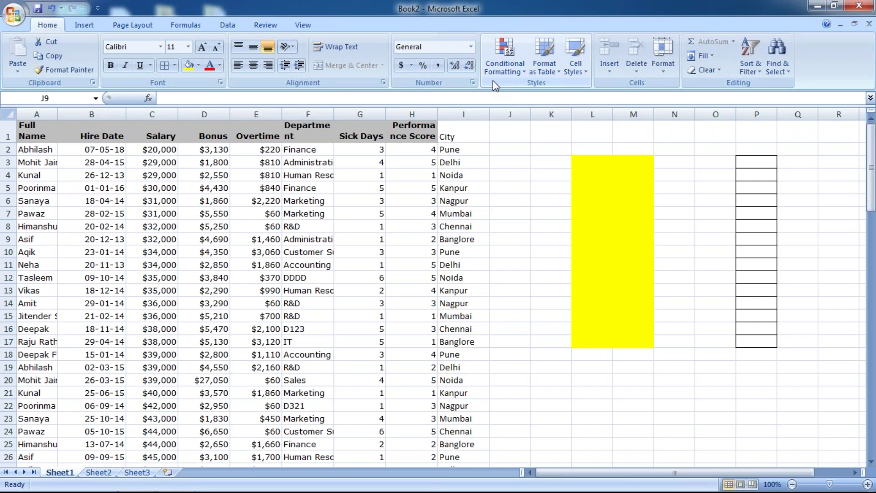
click(85, 25)
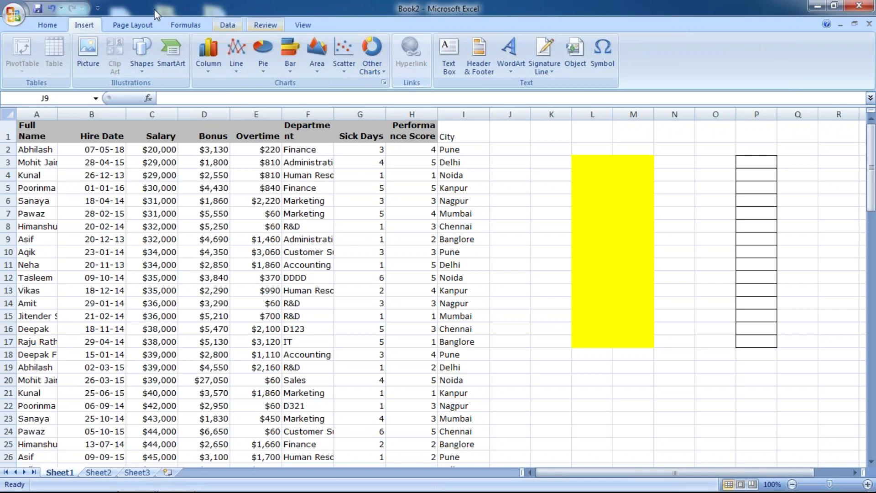
click(143, 32)
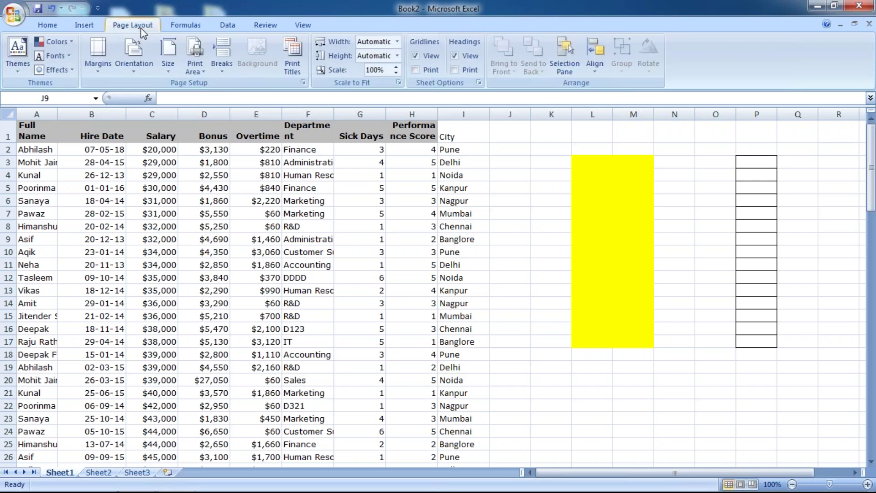
click(186, 28)
click(210, 68)
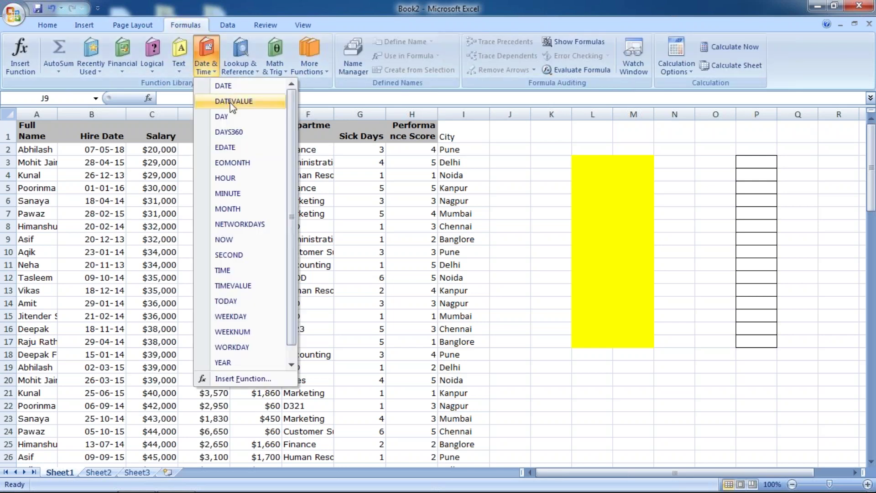
click(228, 25)
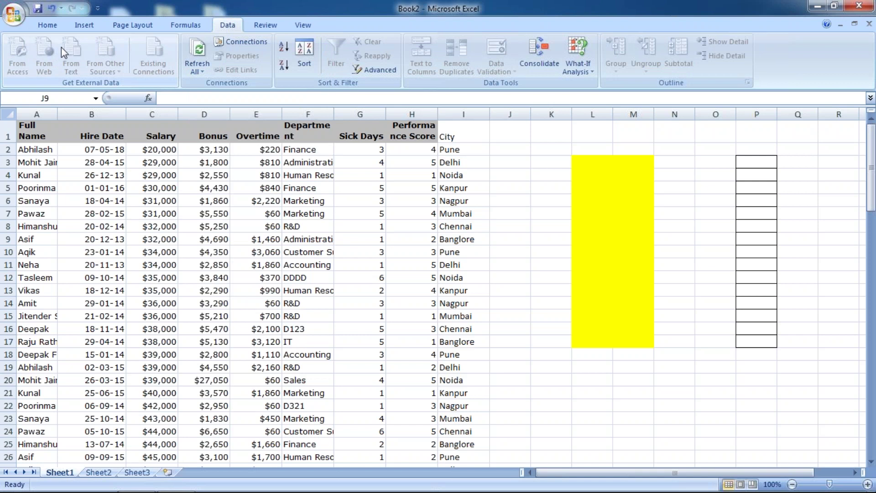
click(48, 25)
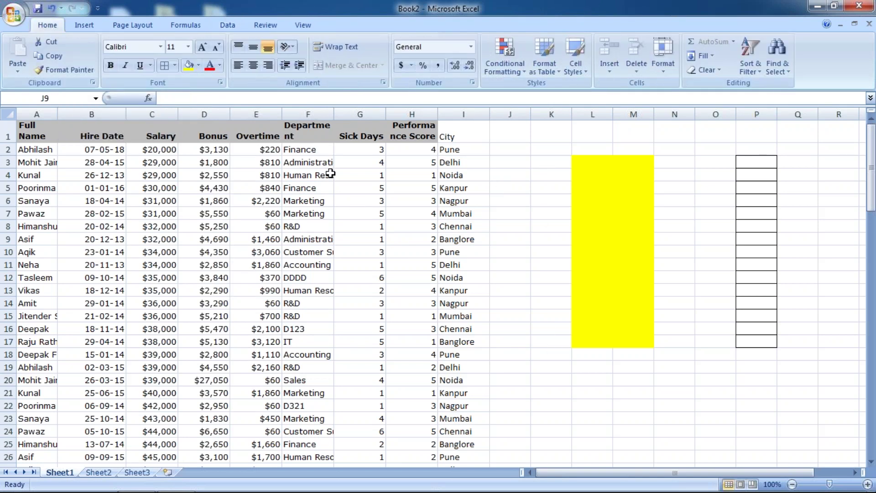
Unprotect Sheet1, then re-protect it allowing cell formatting and selection of locked and unlocked cells.
click(669, 72)
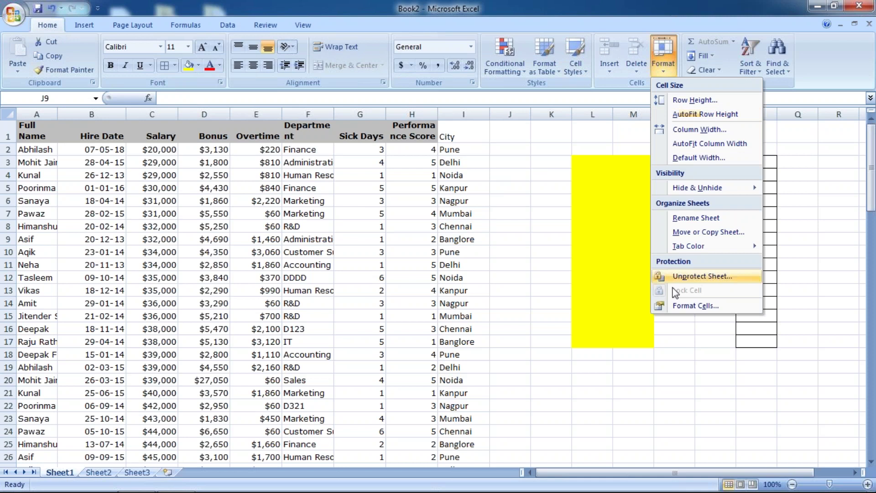
key(Escape)
click(665, 68)
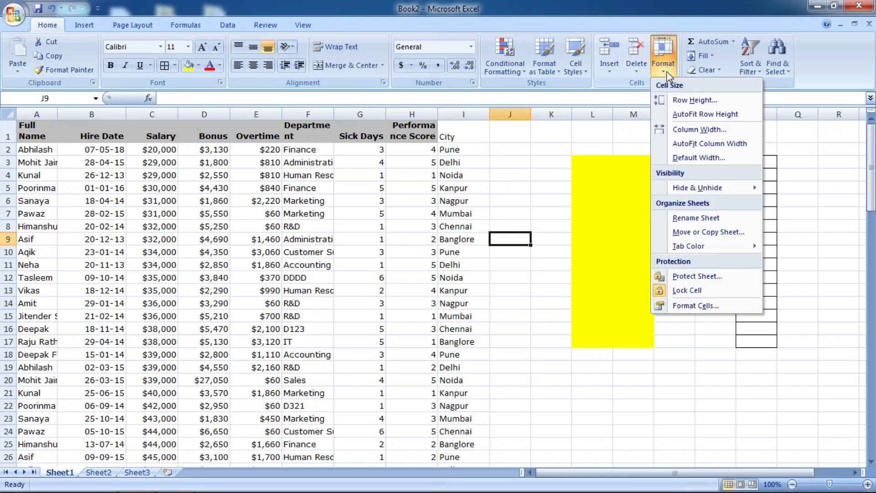
click(682, 275)
click(488, 185)
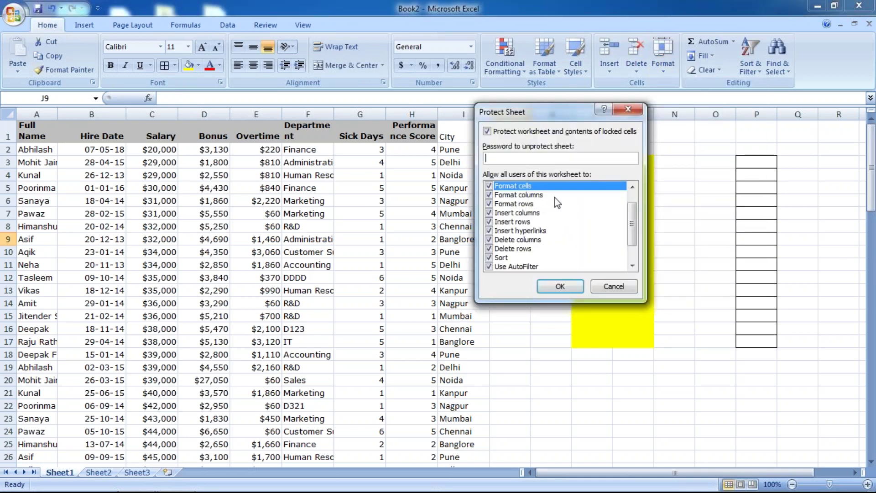
scroll(630, 228, up, 2)
click(489, 195)
click(489, 185)
click(584, 289)
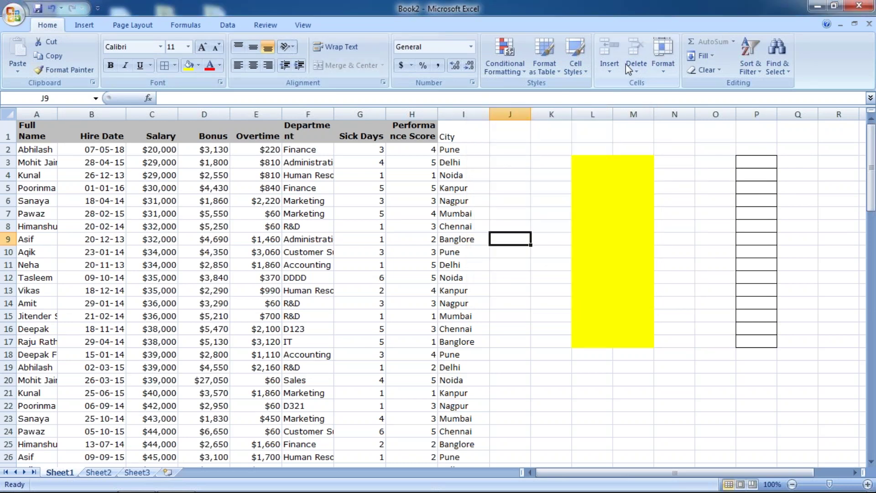
Test editing a protected cell, dismiss the warning, select F5 and bring up Excel Help.
click(672, 73)
click(684, 282)
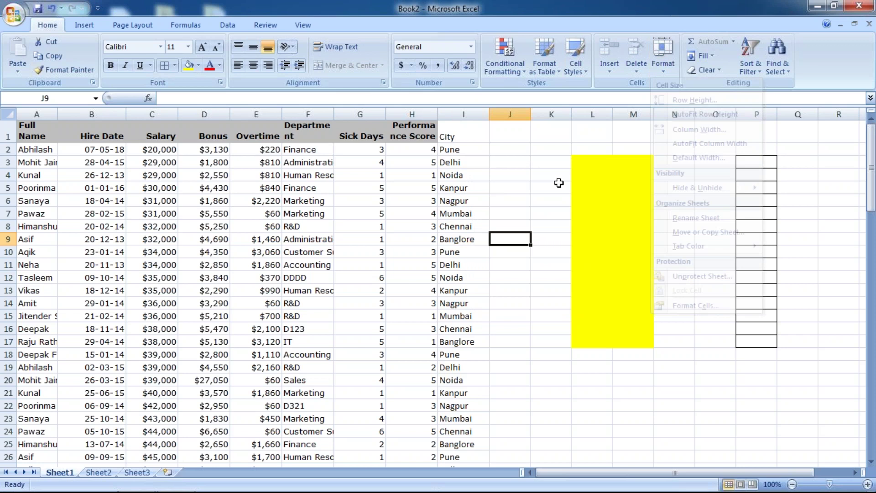
click(440, 290)
click(335, 190)
key(F1)
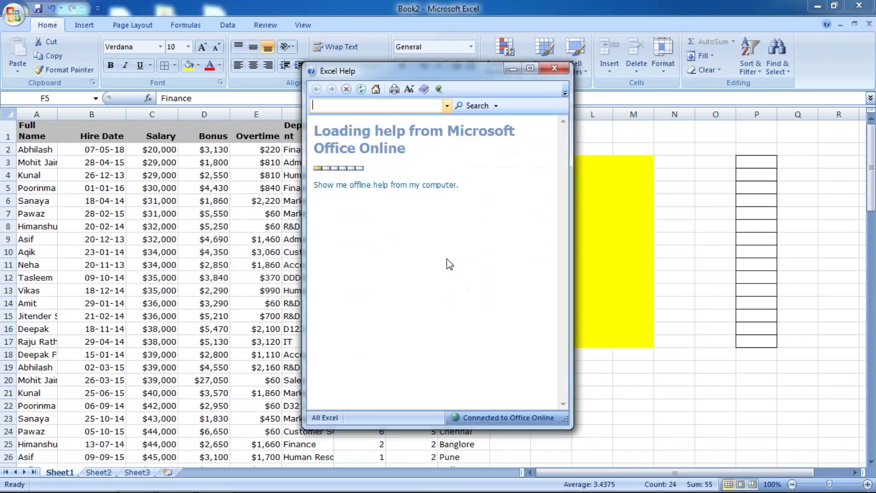
Close Excel Help and put a thick box border around C7:H14.
click(555, 68)
mouse_move(165, 213)
mouse_down()
mouse_move(257, 272)
mouse_move(413, 303)
mouse_up()
click(175, 66)
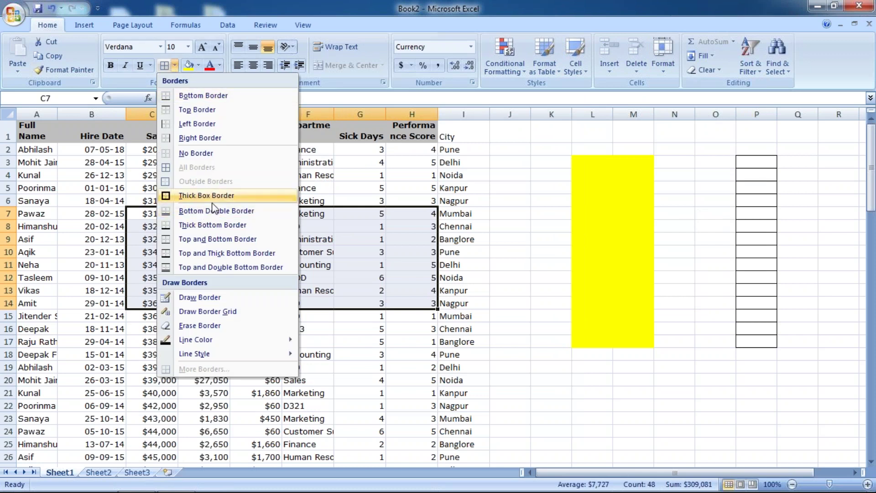
click(201, 199)
click(152, 174)
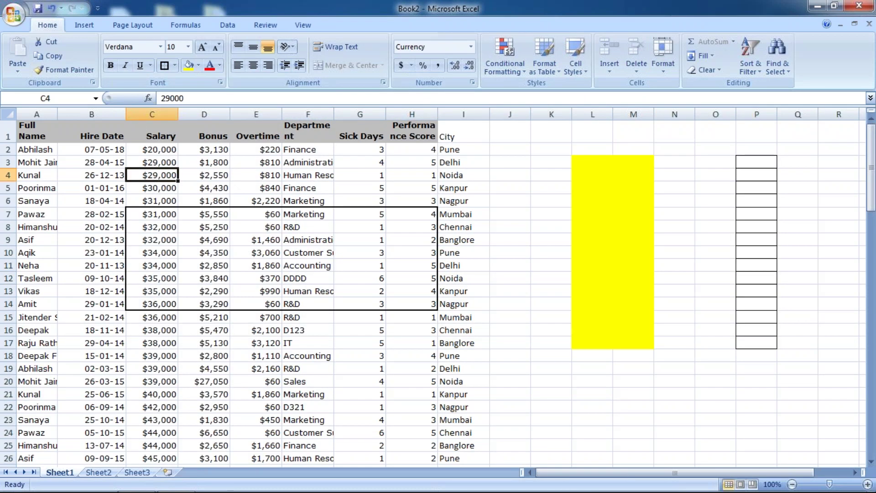
Remove all borders from C1:I6, then select the bonus cell D20.
drag(137, 132, 442, 205)
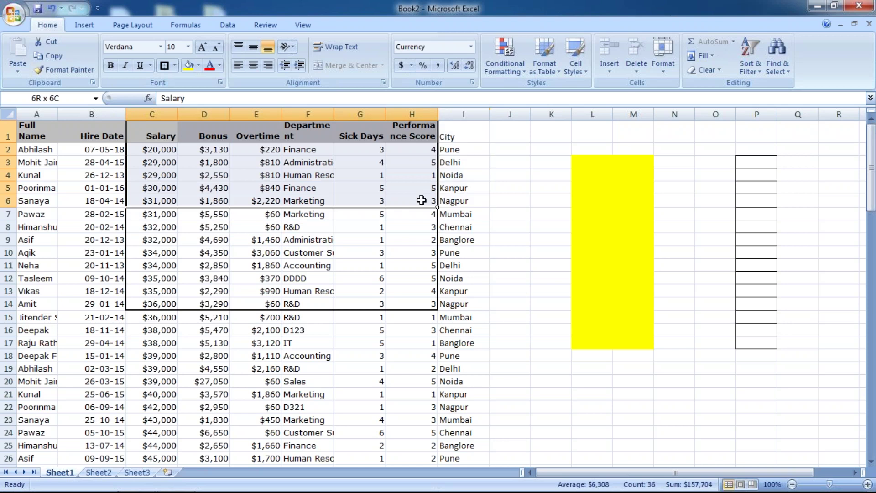
click(175, 66)
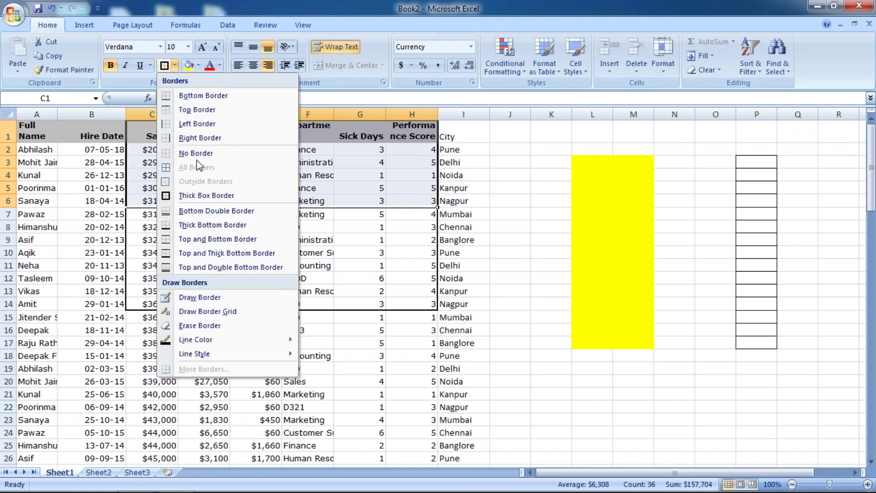
click(210, 253)
click(199, 379)
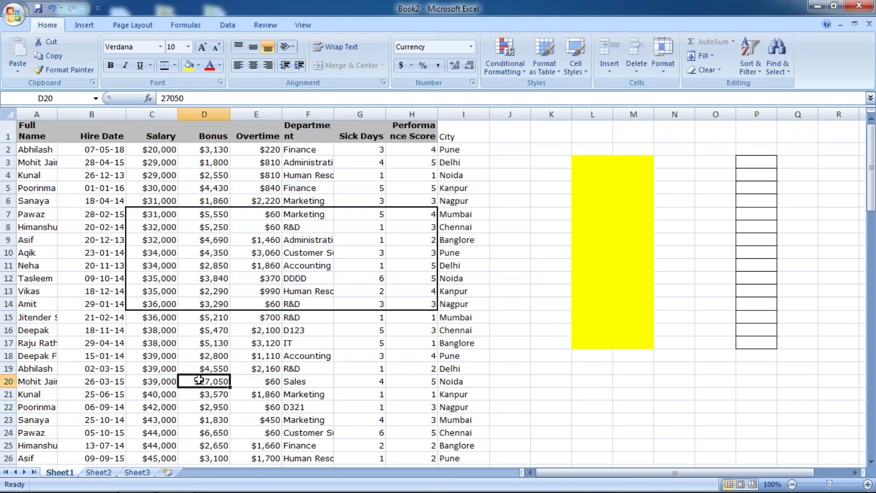
Unprotect Sheet1, cancel re-protecting it, and switch through Sheet2 to the empty Sheet3.
click(663, 59)
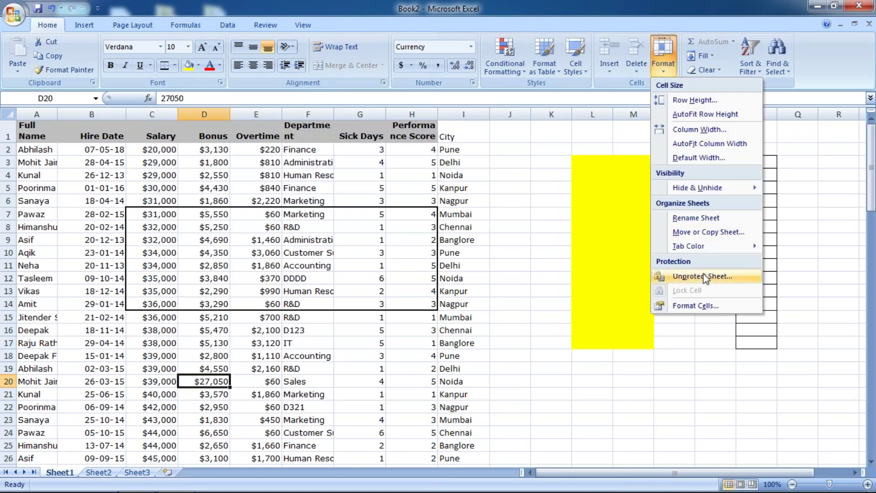
click(703, 275)
click(663, 59)
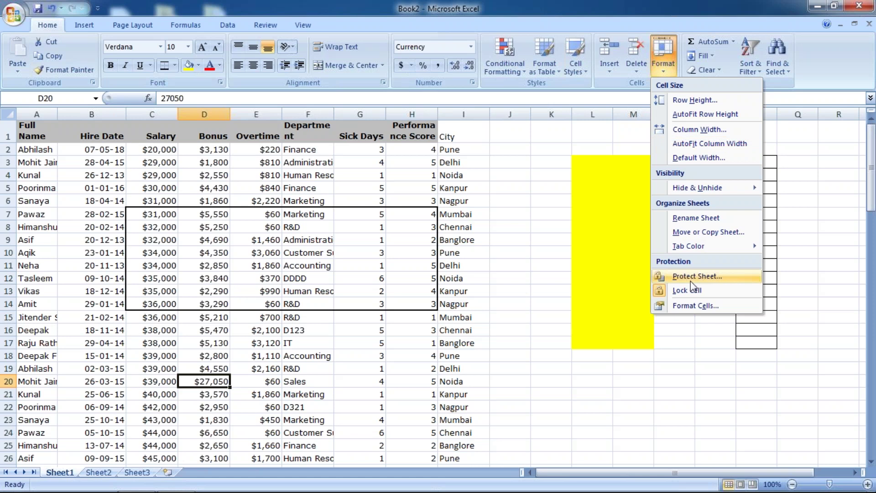
click(691, 280)
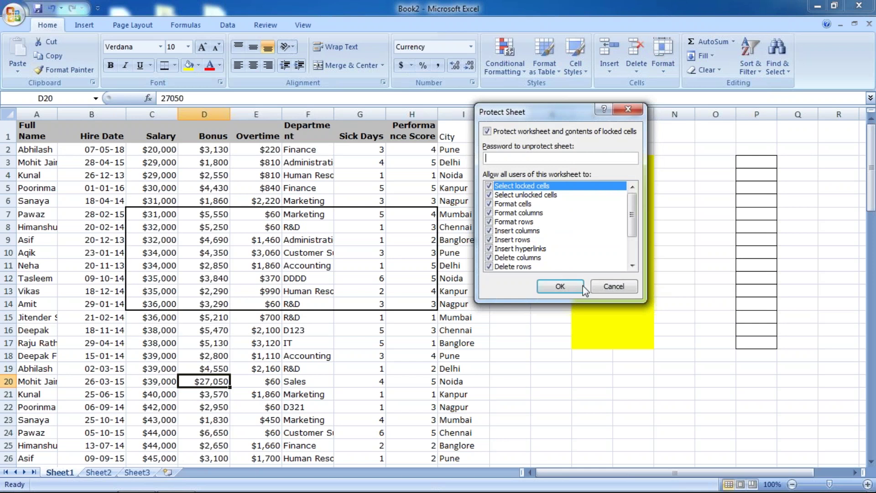
click(621, 289)
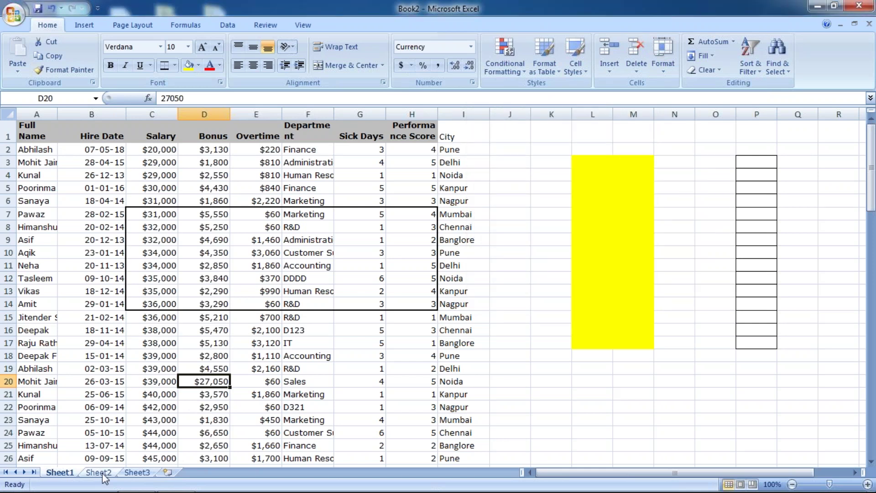
click(99, 472)
click(136, 471)
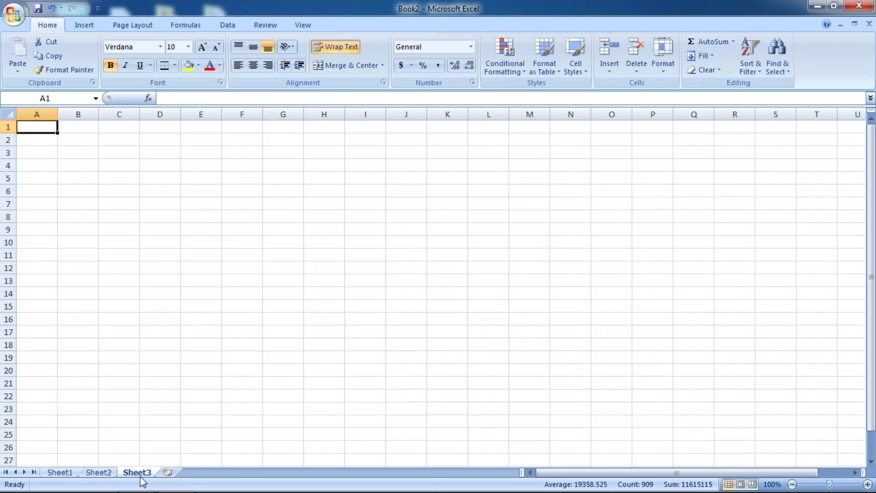
Enter the labels Name, Roll and CLASS in B5, B9 and B13.
click(253, 203)
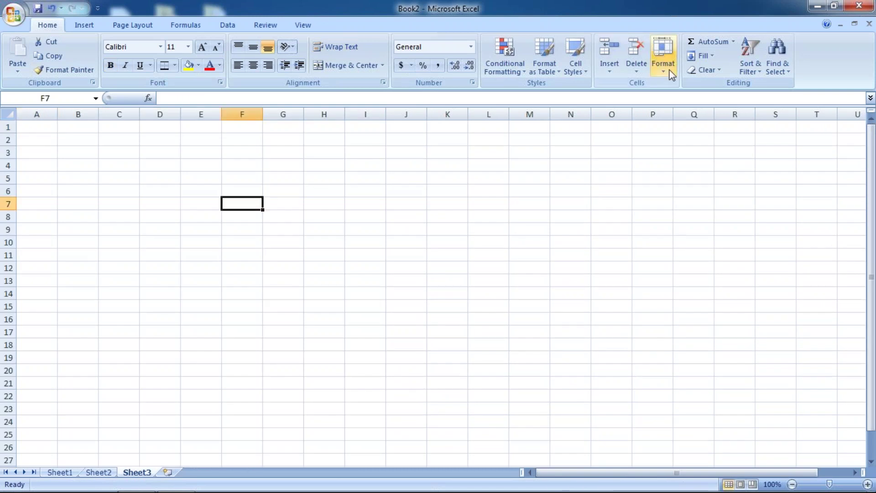
click(669, 67)
click(81, 181)
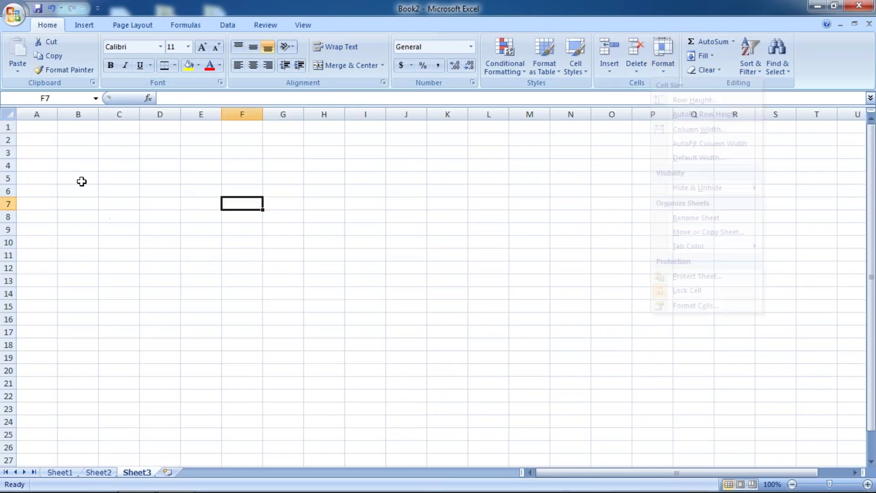
click(79, 183)
text(Name)
key(Return)
key(Return)
key(Return)
key(Return)
text(Roll)
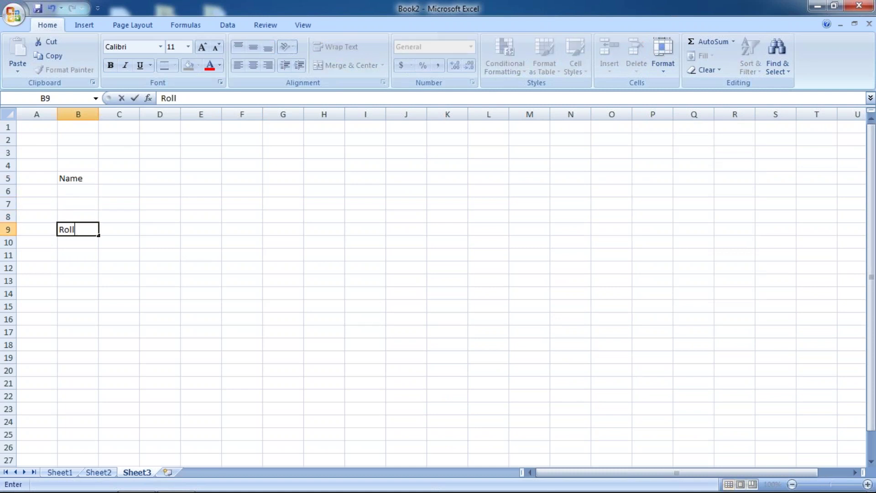
key(Return)
key(Return)
key(Return)
key(Return)
text(CV)
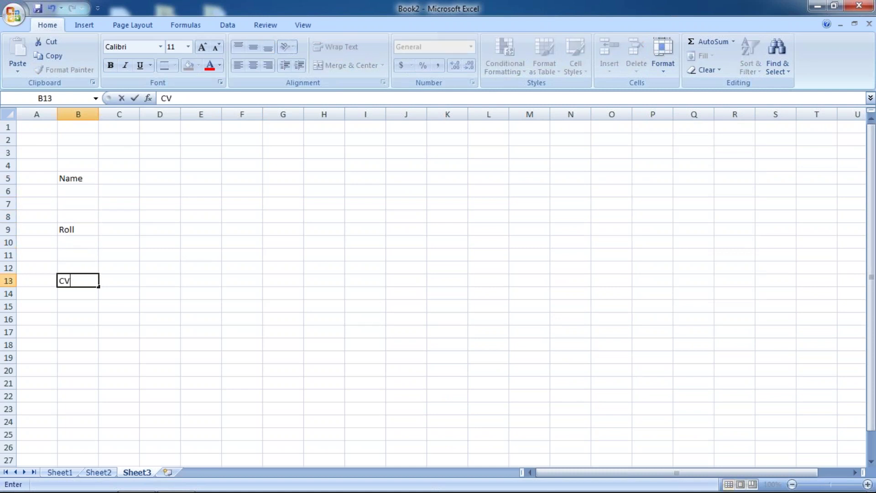
text(S)
key(Return)
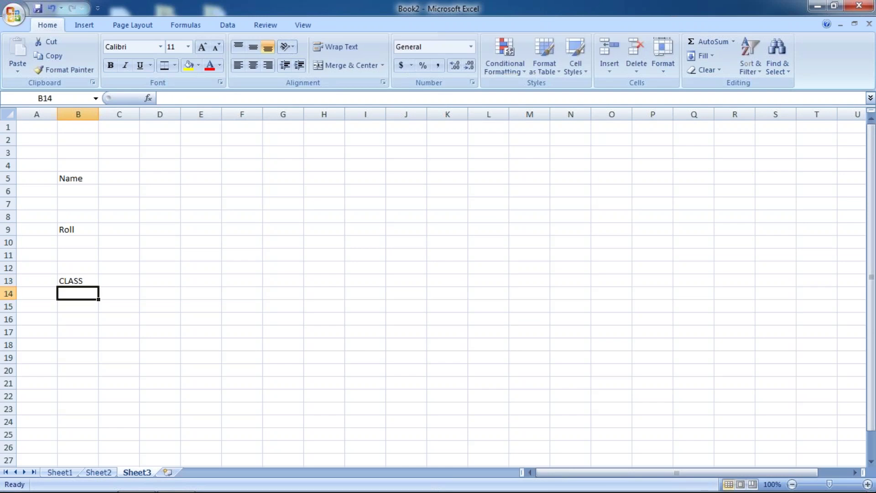
Fill the Name entry cell C5 yellow with All Borders.
click(130, 180)
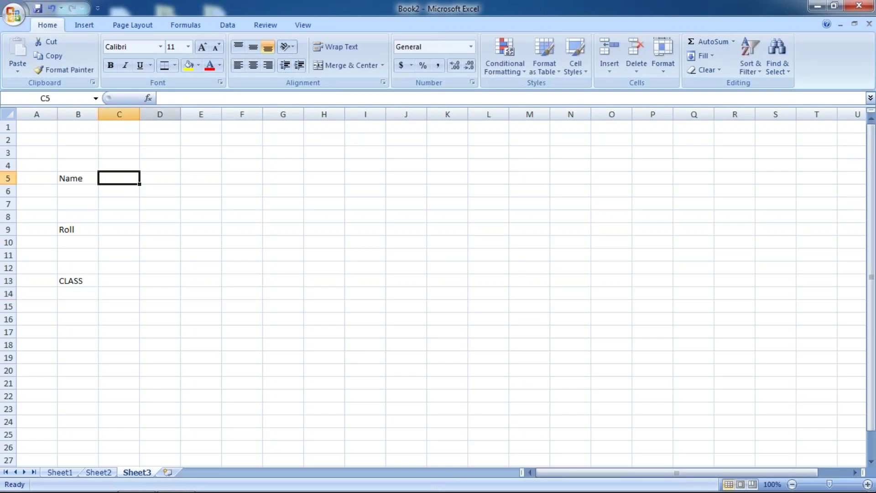
click(190, 67)
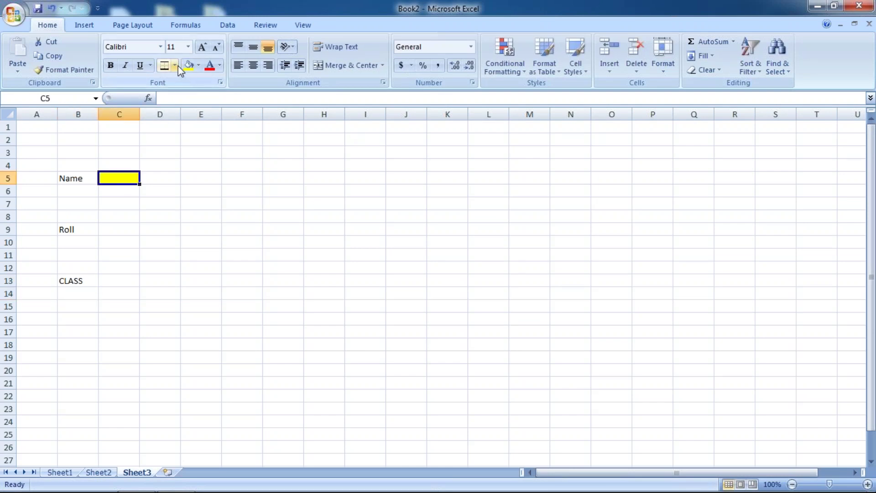
click(174, 65)
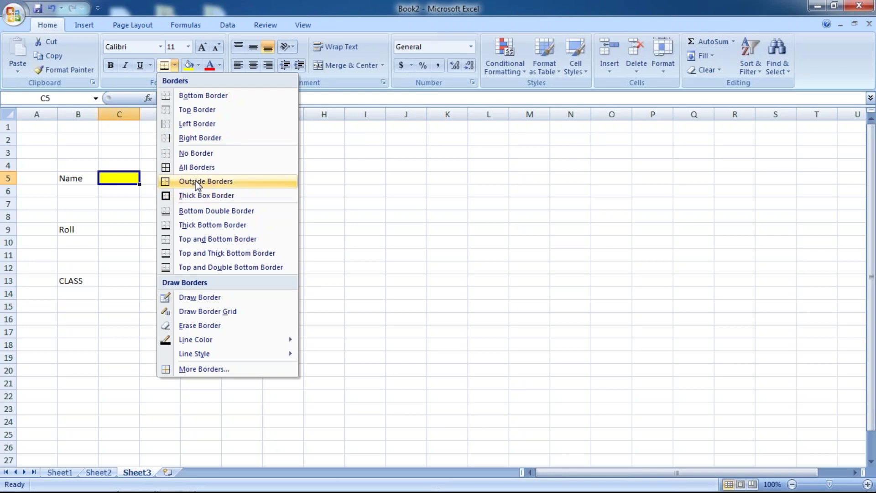
click(199, 168)
click(129, 228)
click(142, 173)
Copy C5's yellow bordered format to C9 and C13 with Format Painter.
click(108, 172)
click(45, 69)
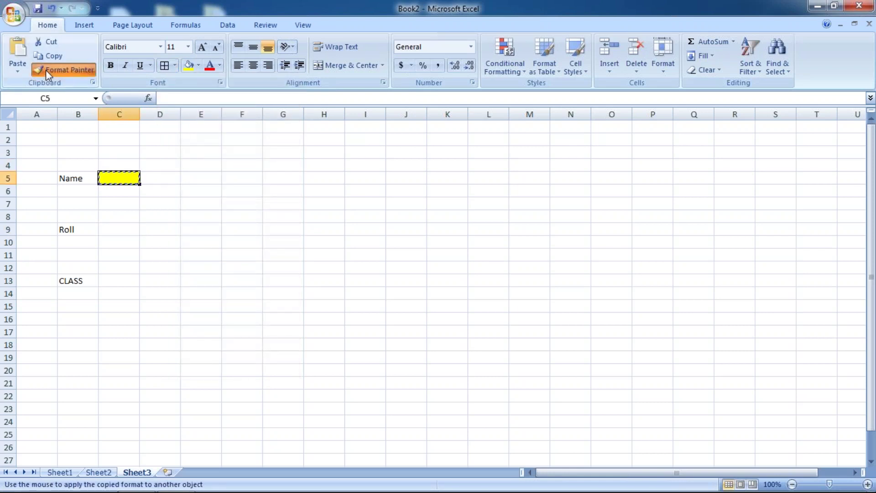
click(114, 229)
click(124, 280)
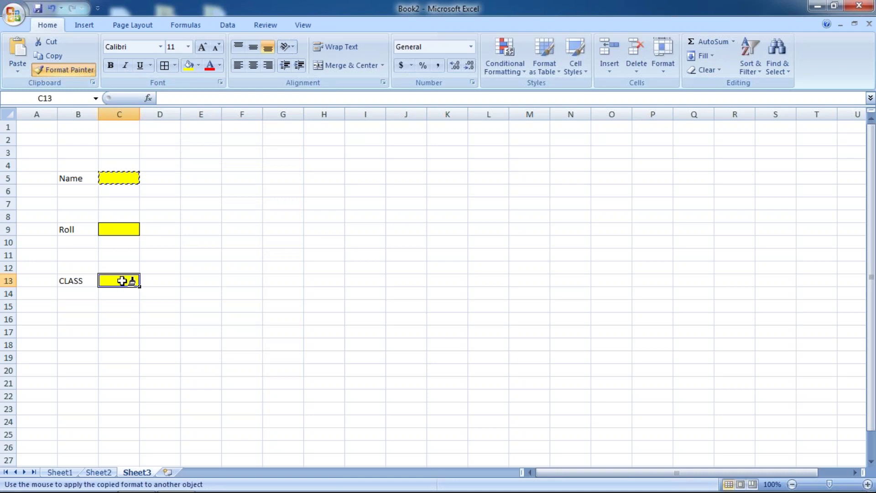
key(Escape)
Widen column C, check the three entry cells, and insert a new worksheet Sheet4.
drag(140, 114, 509, 127)
click(363, 176)
click(377, 229)
click(387, 291)
key(Up)
click(407, 178)
click(405, 229)
click(399, 280)
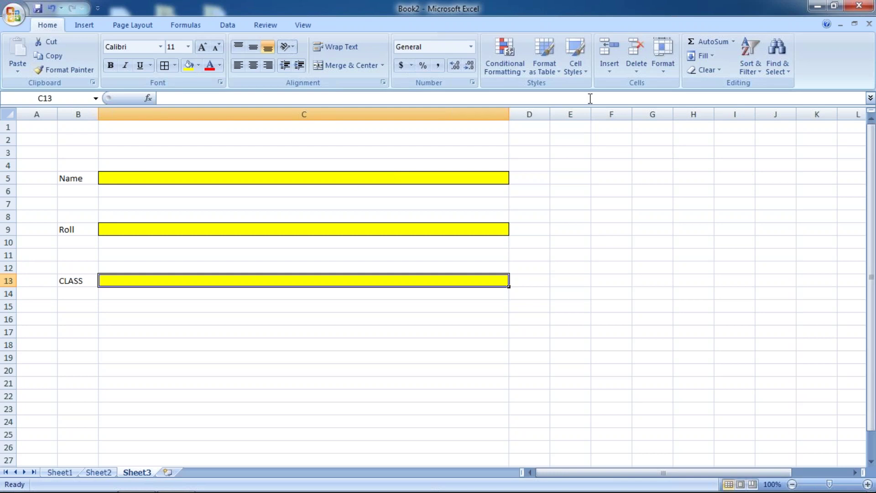
click(167, 472)
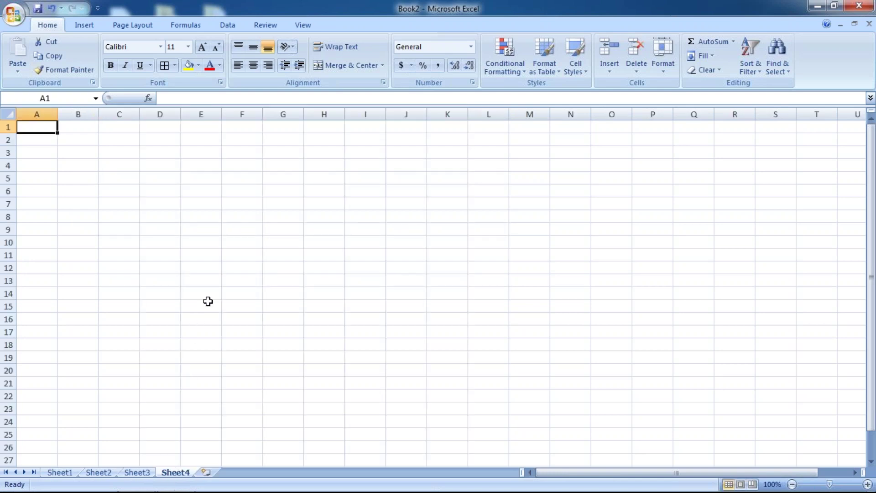
Select E5:O18, fill it yellow and give it a thick box border.
mouse_move(190, 175)
mouse_down()
mouse_move(591, 350)
mouse_move(607, 348)
mouse_up()
click(199, 65)
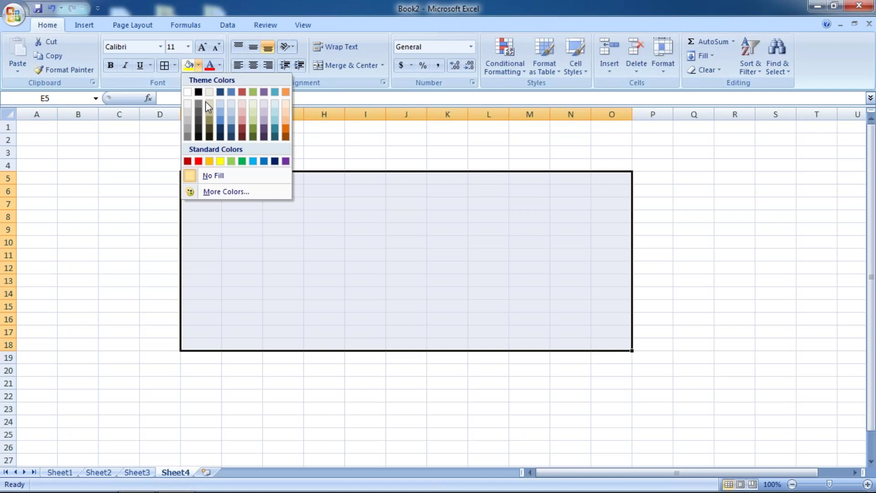
click(221, 161)
click(174, 65)
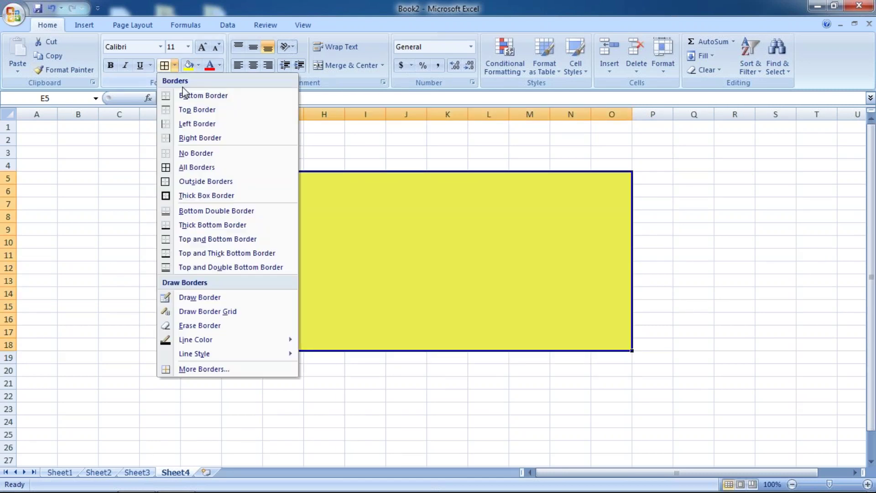
click(212, 197)
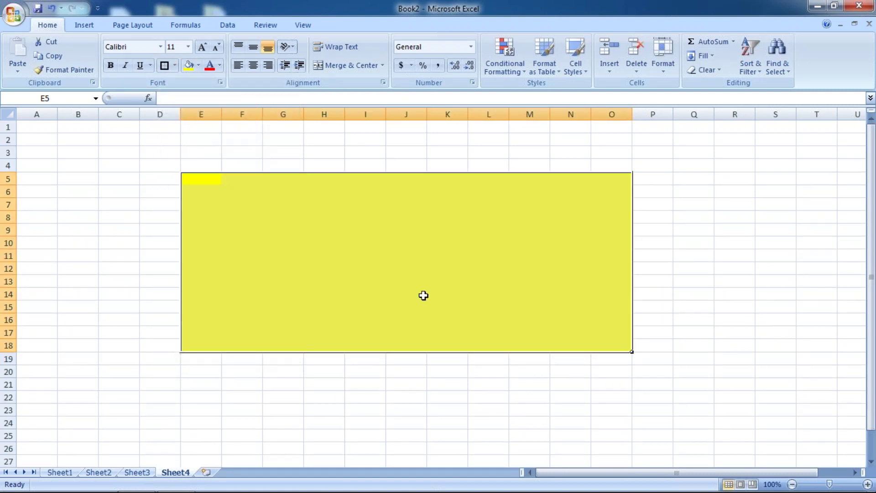
Reselect the yellow E5:O18 block to check it, then select the entire worksheet.
drag(369, 140, 51, 221)
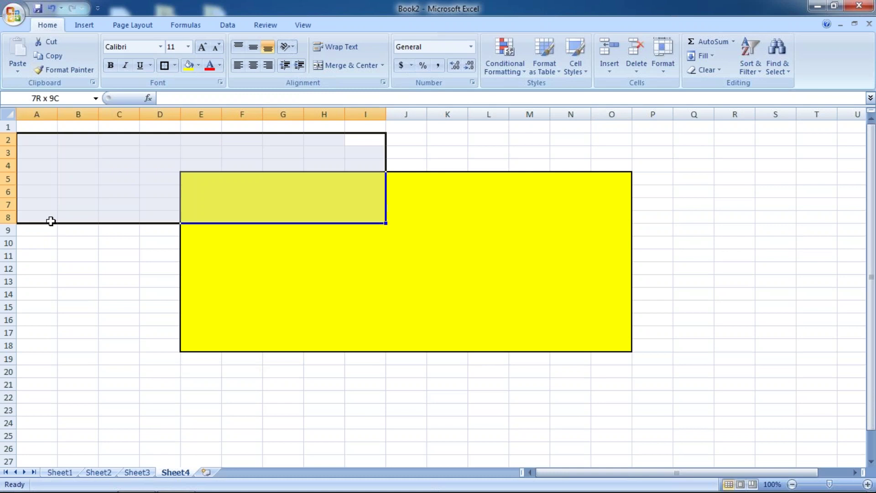
click(182, 179)
drag(227, 179, 613, 338)
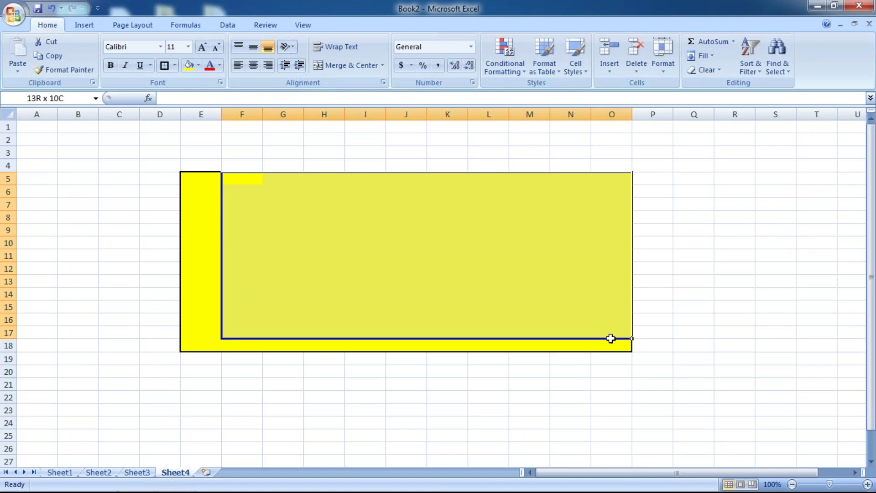
click(407, 284)
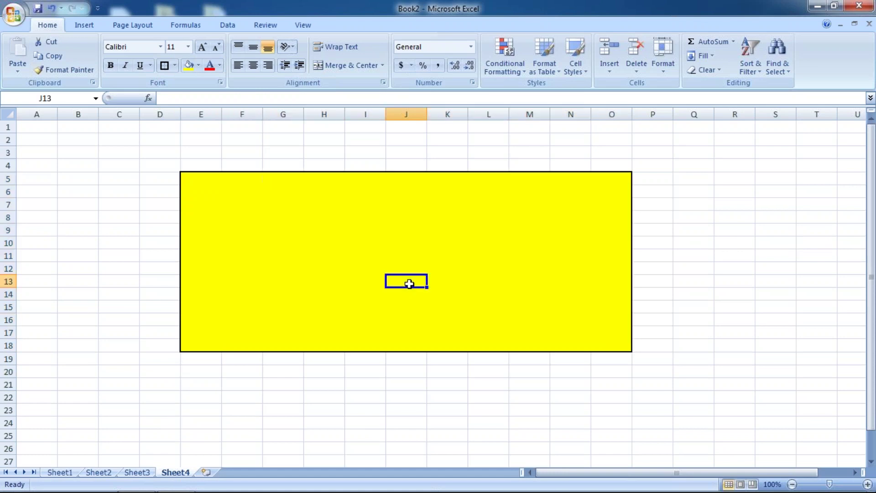
click(184, 178)
drag(260, 179, 608, 351)
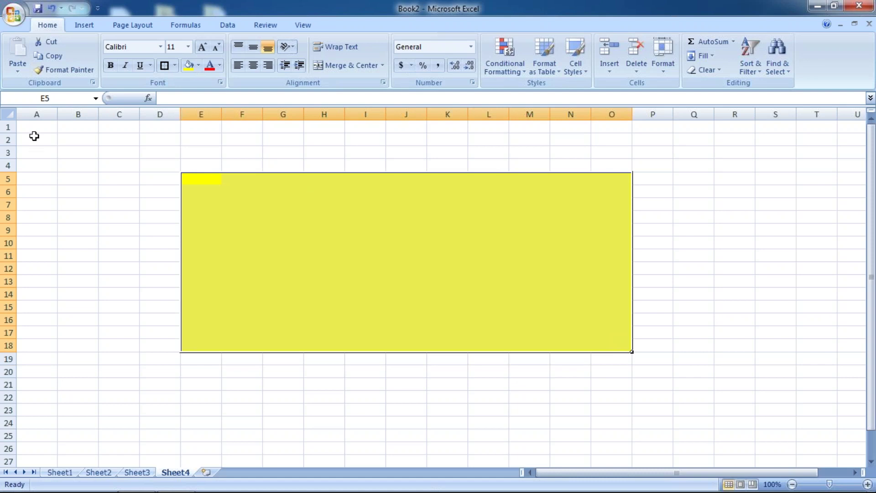
click(123, 188)
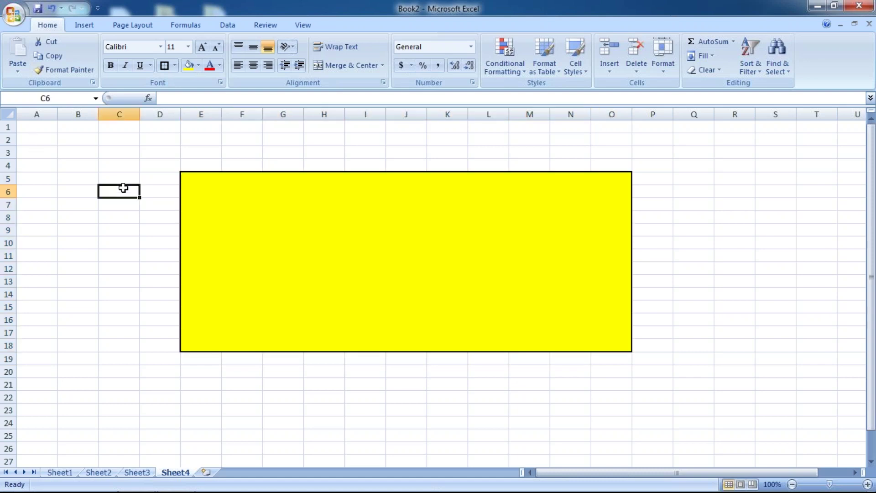
click(8, 115)
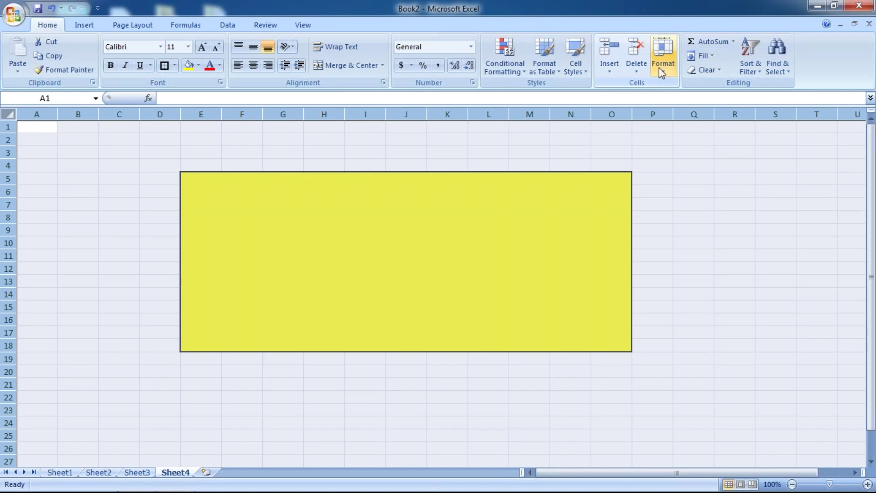
Clear the Locked option under Format Cells > Protection for every cell on Sheet4.
right_click(561, 144)
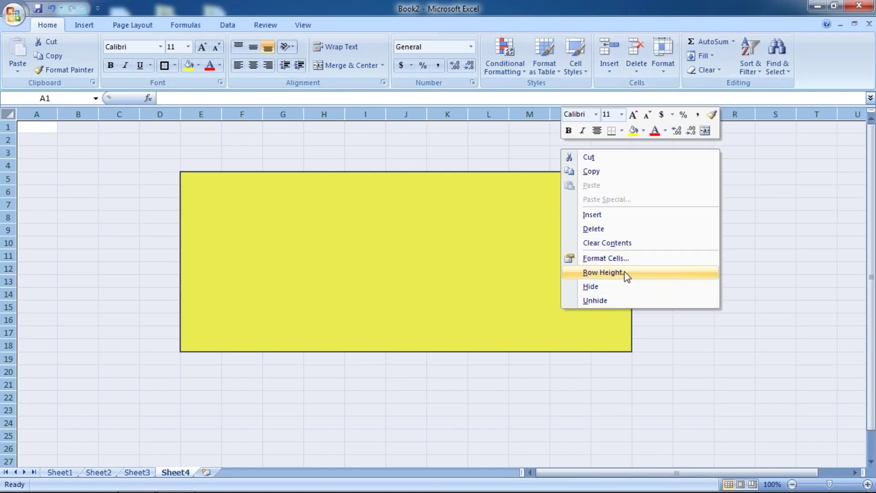
click(625, 258)
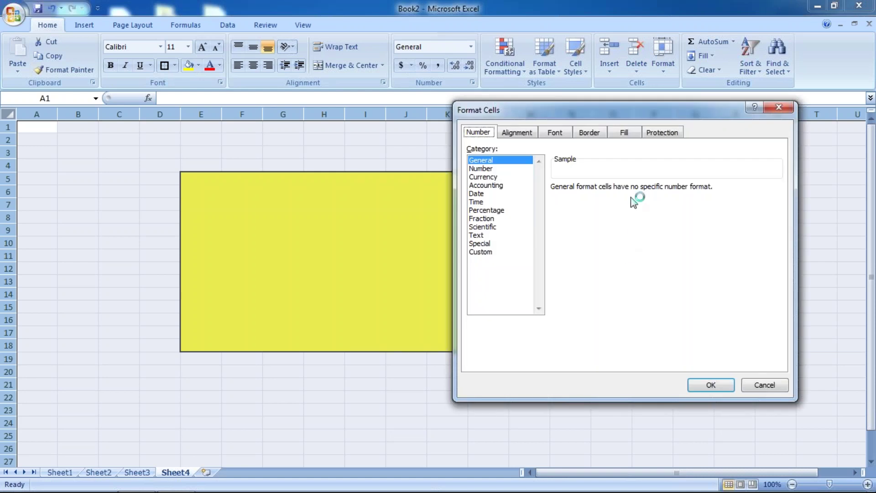
click(667, 140)
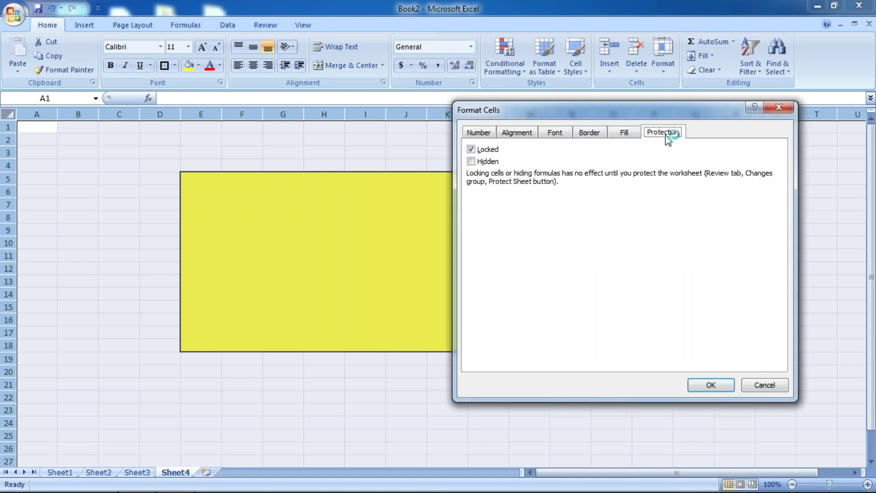
click(470, 149)
click(710, 384)
click(693, 305)
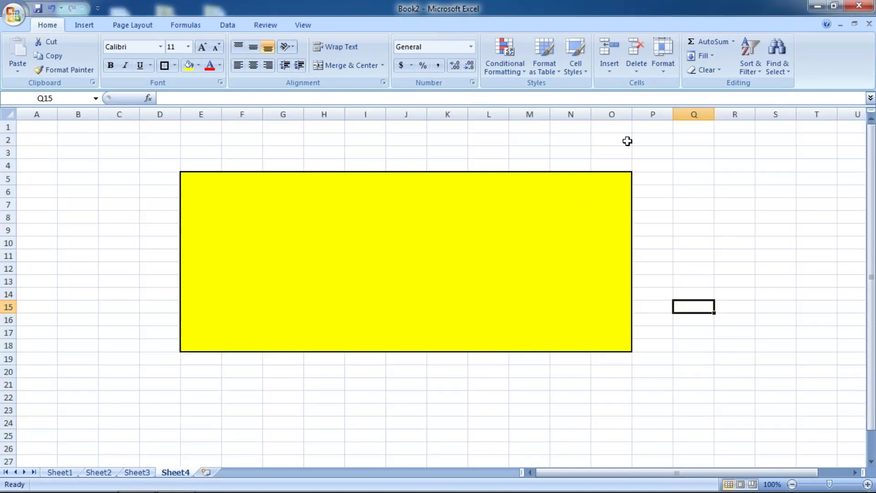
click(663, 55)
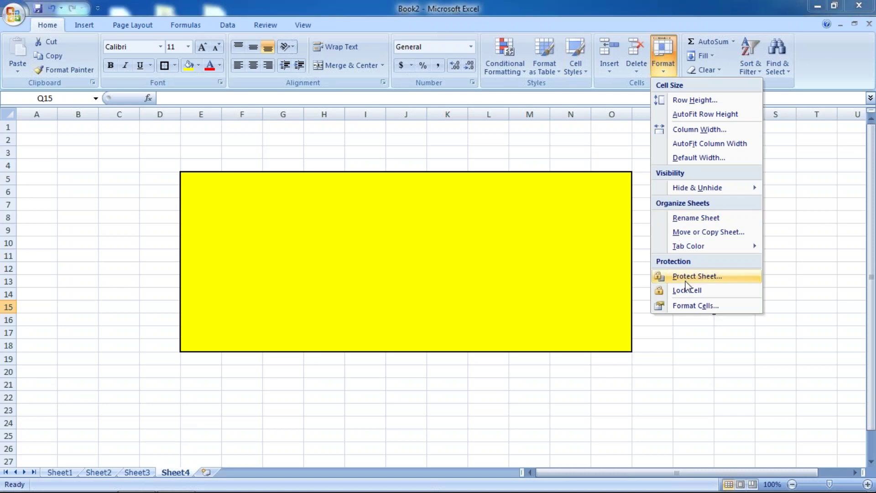
click(688, 276)
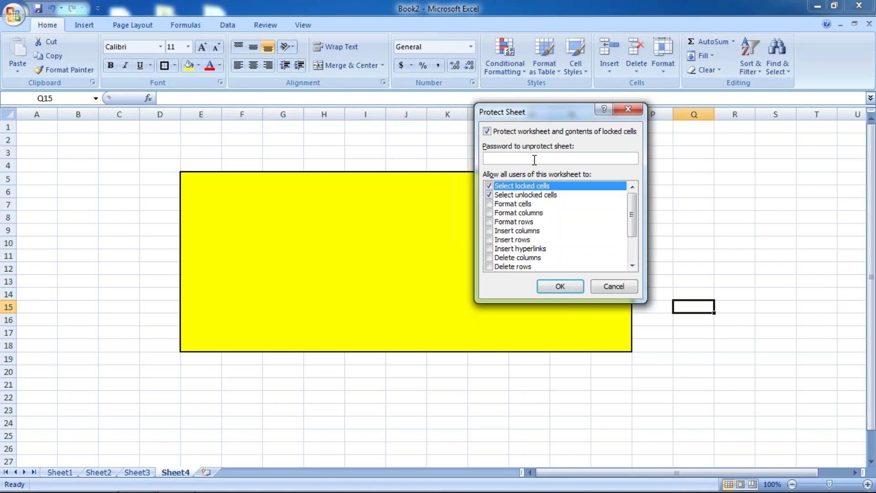
click(619, 285)
click(578, 154)
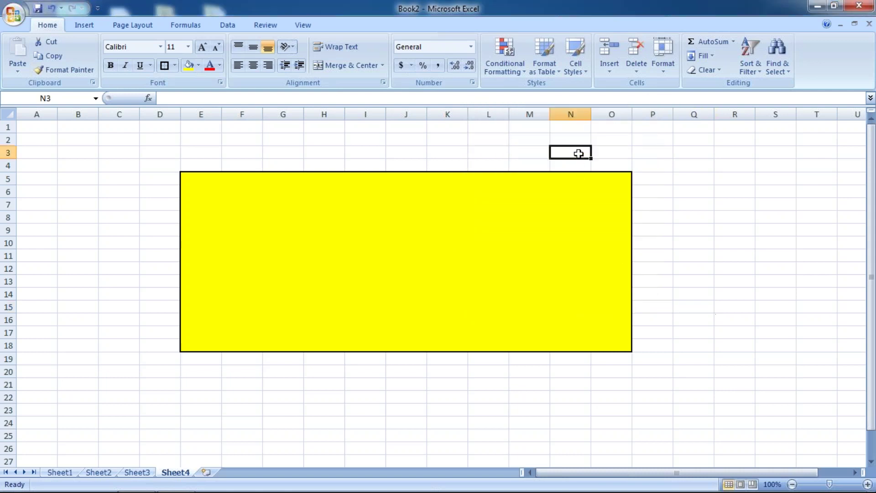
right_click(578, 153)
click(630, 309)
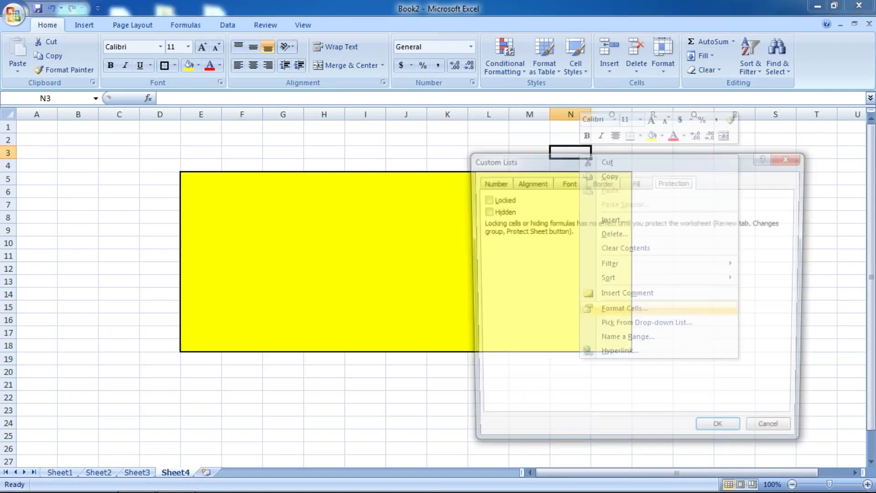
click(483, 199)
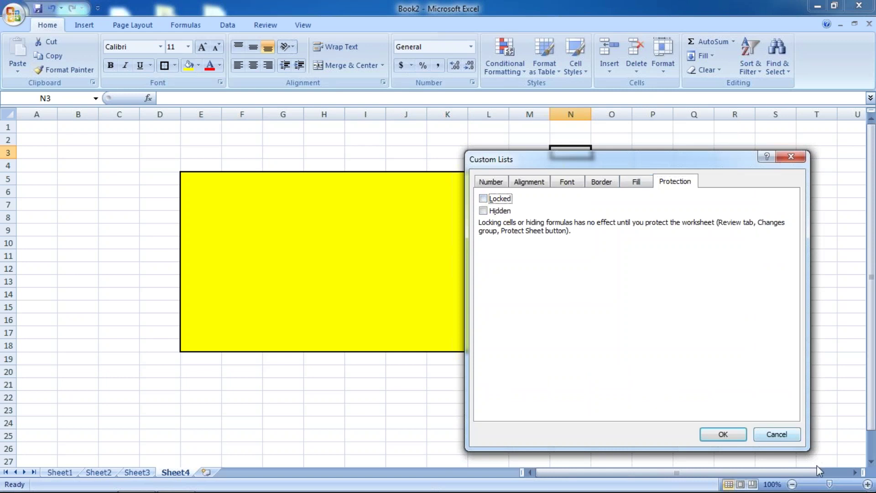
click(775, 433)
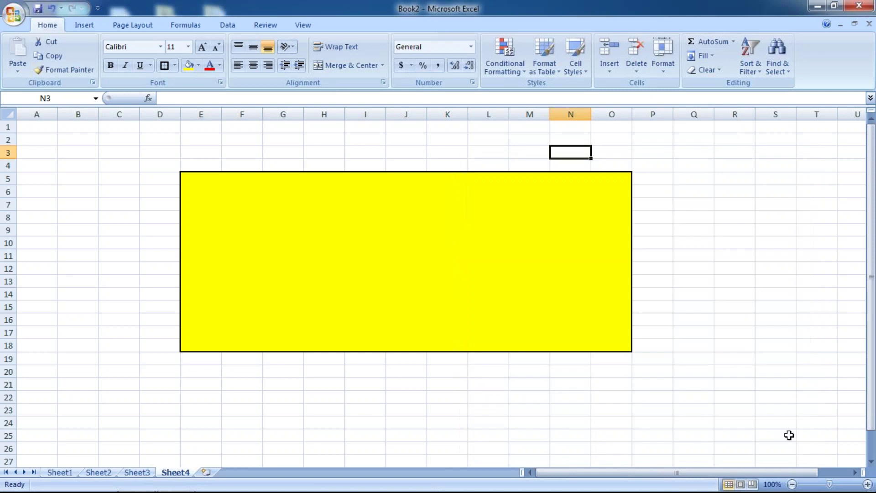
Set the cells of the yellow E5:O18 block to Locked in Format Cells.
mouse_move(206, 184)
mouse_down()
mouse_move(543, 342)
mouse_move(611, 344)
mouse_up()
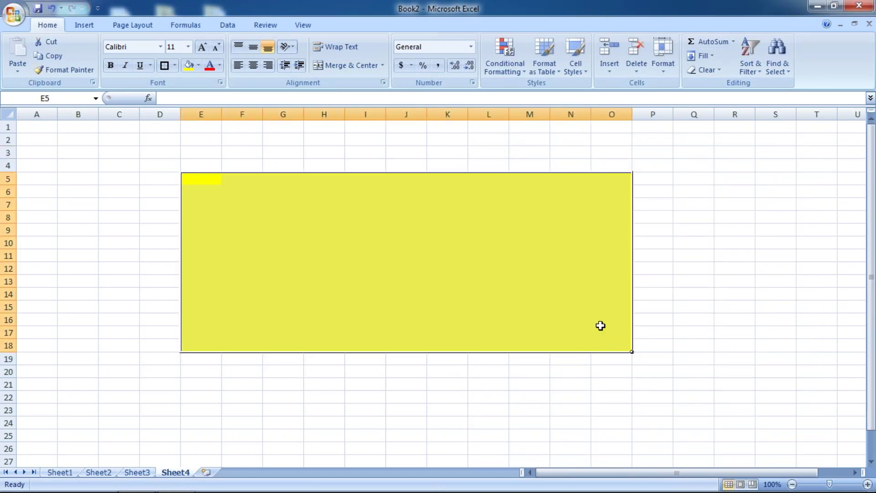
right_click(514, 217)
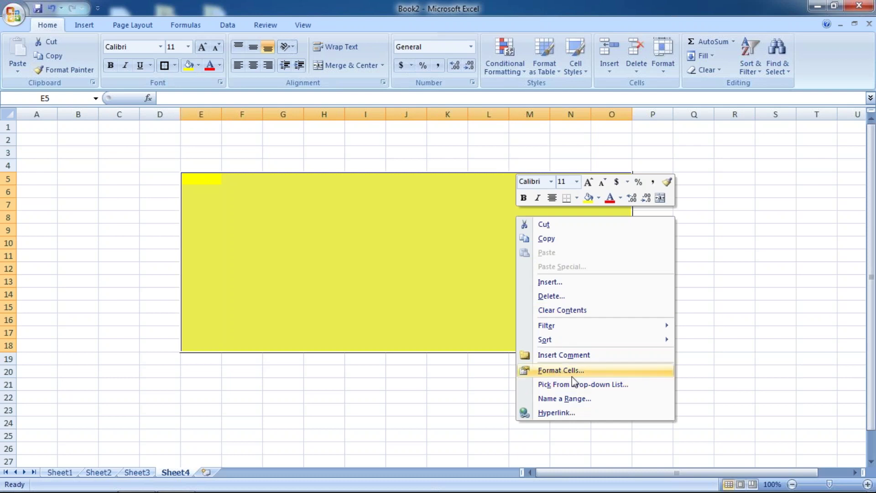
click(571, 370)
click(417, 241)
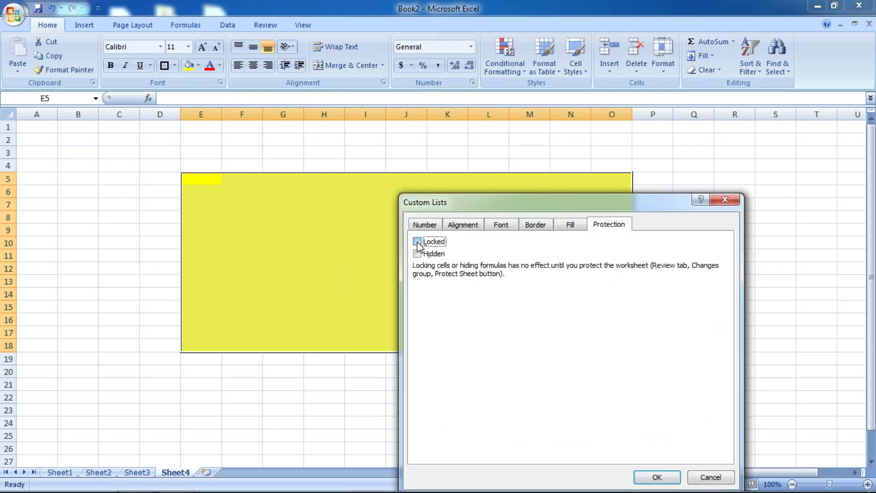
drag(443, 207, 453, 31)
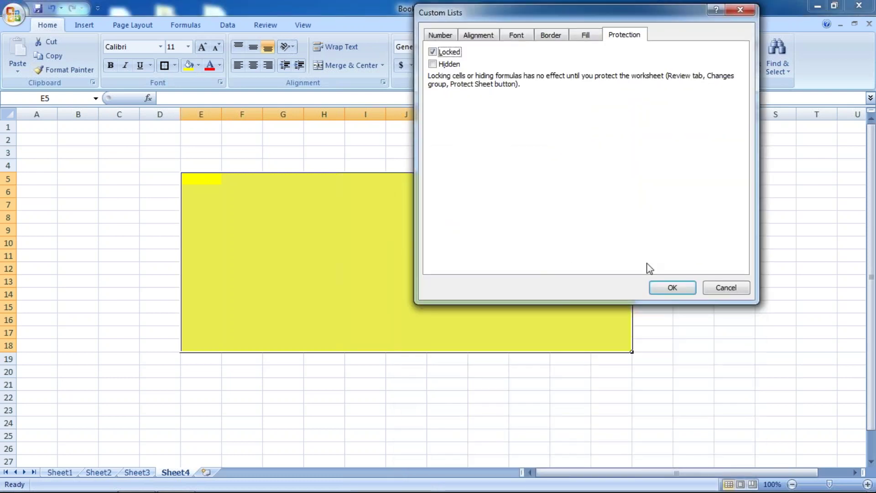
click(667, 286)
click(664, 279)
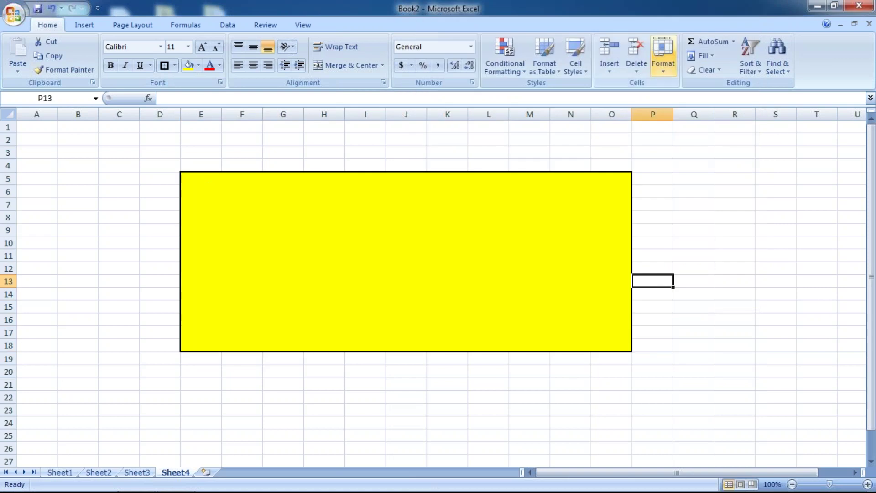
Protect Sheet4 with the default options, then try a cell in the yellow block.
click(663, 55)
click(696, 276)
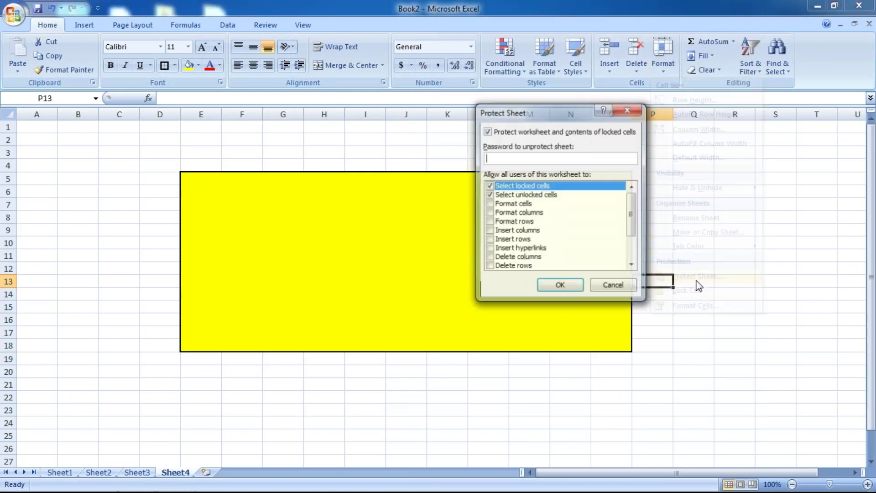
click(567, 287)
click(450, 222)
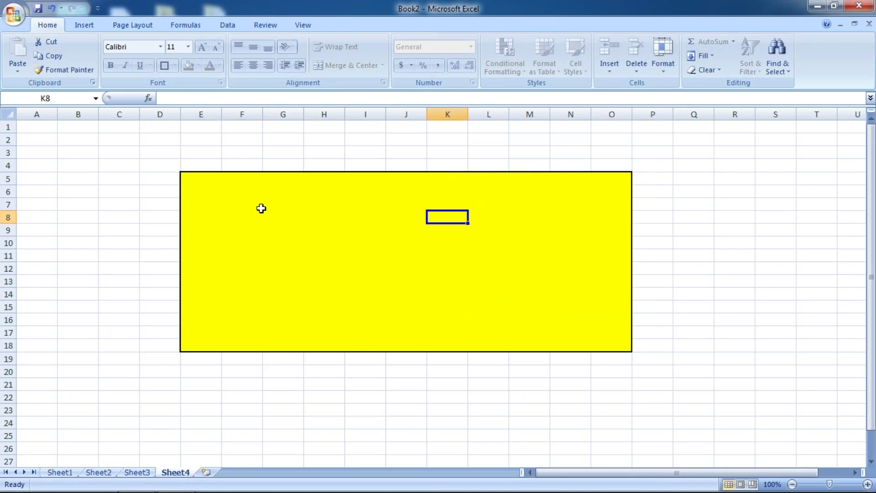
Type SDFDF in C9 and confirm the locked yellow cells reject editing.
key(Tab)
key(Tab)
key(Tab)
text(S)
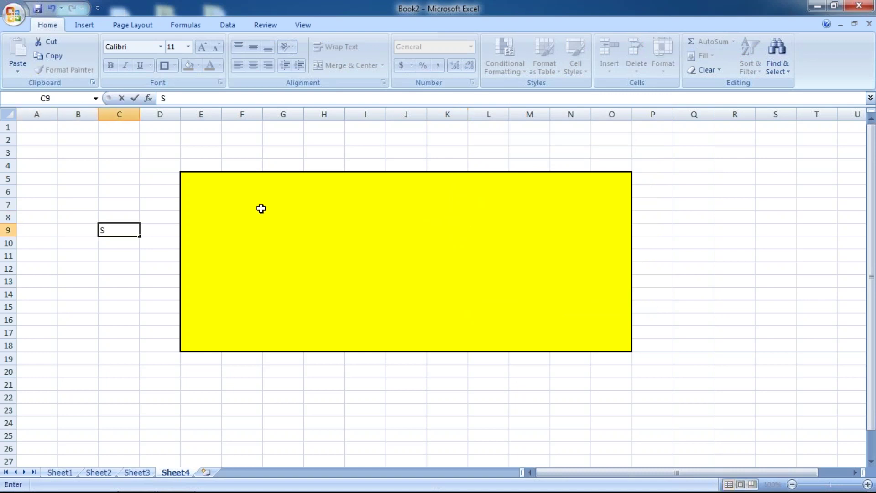
text(DFDF)
double_click(266, 224)
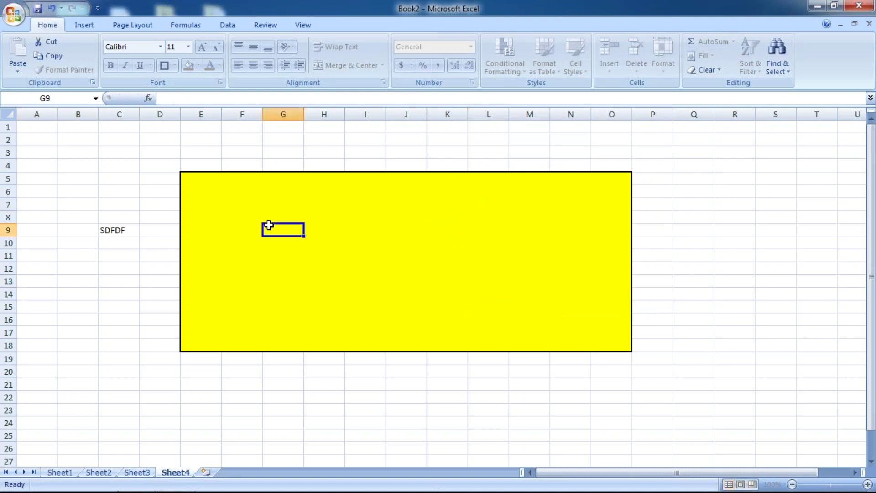
click(428, 294)
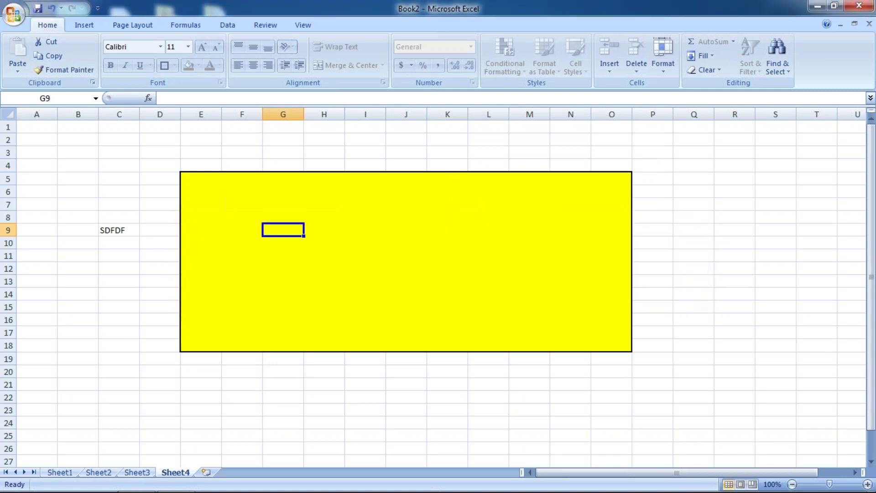
click(187, 178)
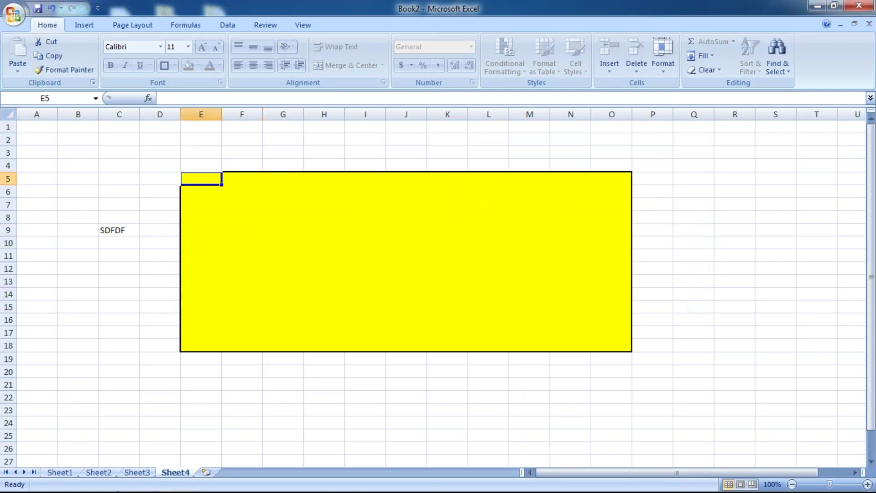
double_click(215, 231)
key(Return)
click(108, 244)
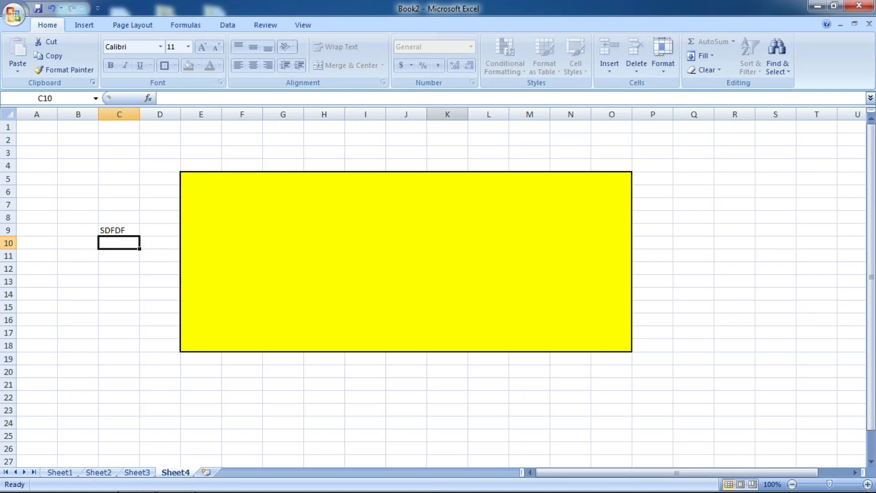
Unprotect Sheet4 and re-protect it with Select locked cells unchecked, then tab through unlocked cells.
click(663, 59)
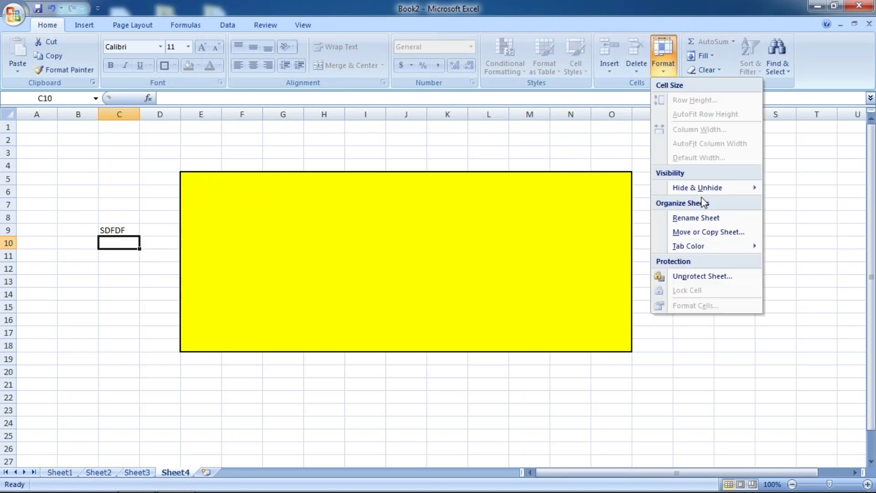
click(724, 280)
click(665, 68)
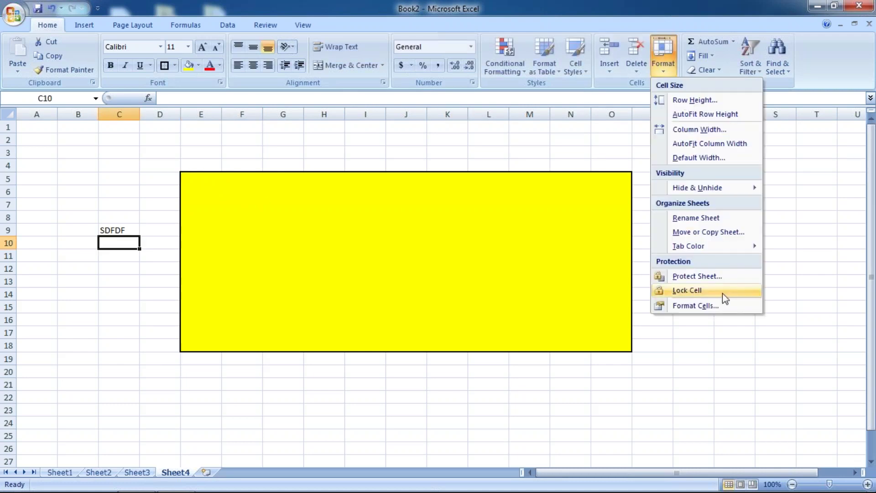
click(722, 281)
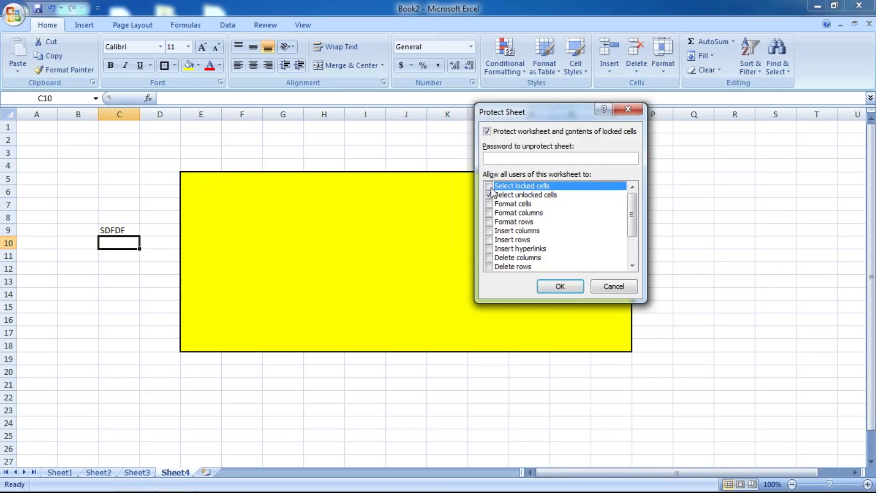
click(573, 292)
key(Tab)
key(Tab)
key(Tab)
key(Tab)
key(Tab)
key(Tab)
key(Tab)
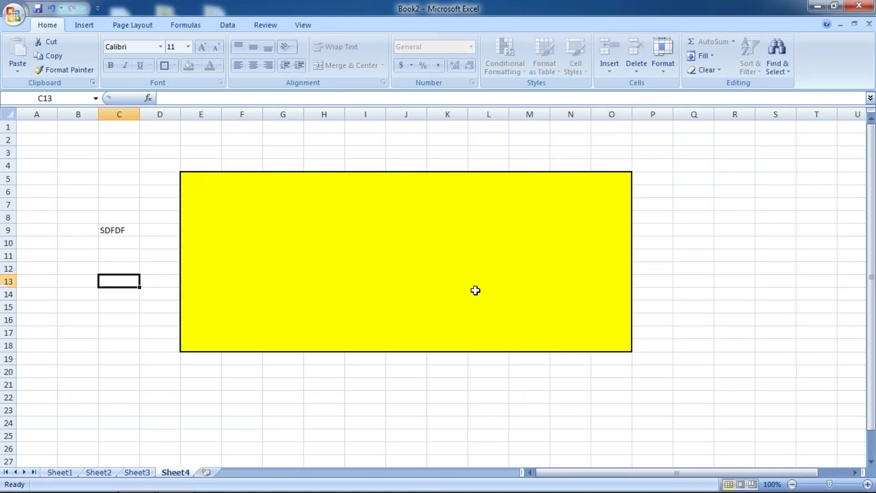
key(Tab)
key(Tab)
key(Tab)
key(Tab)
key(Tab)
key(Tab)
key(Tab)
key(Tab)
key(Tab)
key(Tab)
key(Tab)
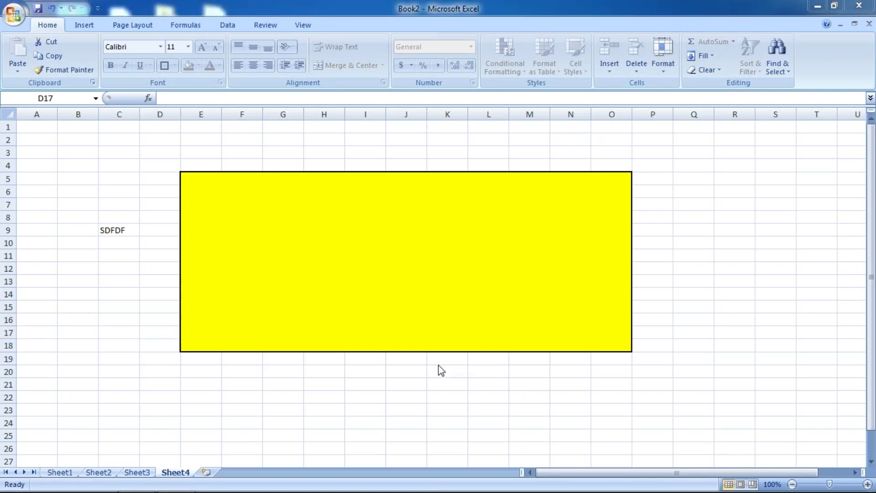
key(Tab)
key(Tab)
key(Tab)
key(Tab)
key(Tab)
key(Tab)
key(Tab)
key(Tab)
key(Tab)
key(Tab)
key(Tab)
key(Tab)
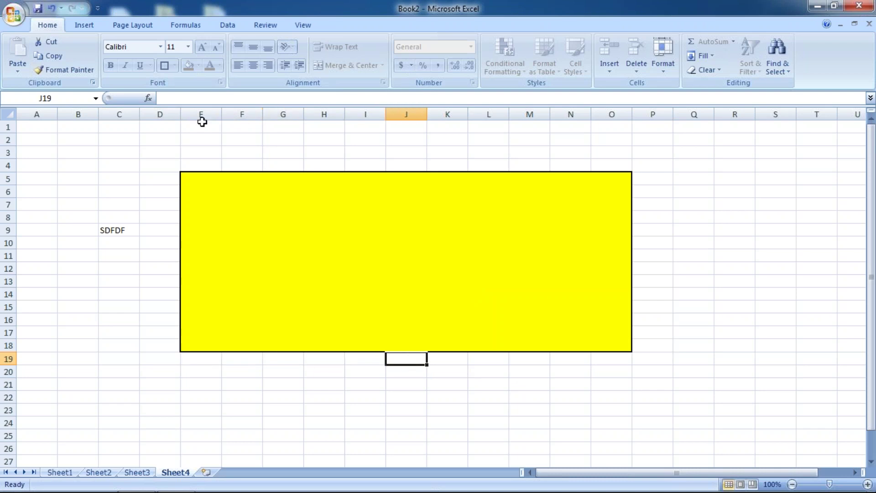
key(Tab)
key(Tab)
key(Tab)
key(Tab)
click(208, 165)
key(Tab)
key(Tab)
key(Tab)
key(Tab)
key(Tab)
key(Tab)
key(Tab)
key(Tab)
key(Tab)
key(Tab)
key(Tab)
key(Down)
key(Down)
key(Down)
key(Down)
key(Return)
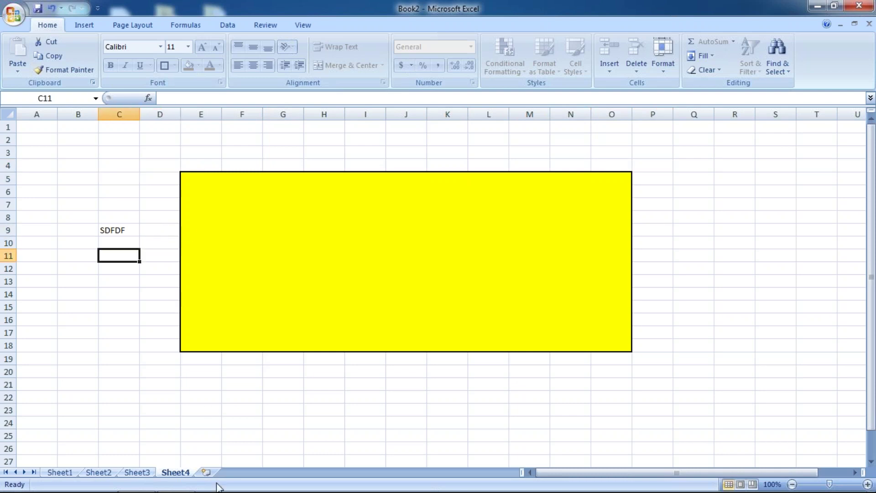
click(206, 473)
Fill E5:P15 yellow with a thick border, then reselect the block.
mouse_move(215, 176)
mouse_down()
mouse_move(475, 297)
mouse_move(657, 303)
mouse_up()
click(184, 65)
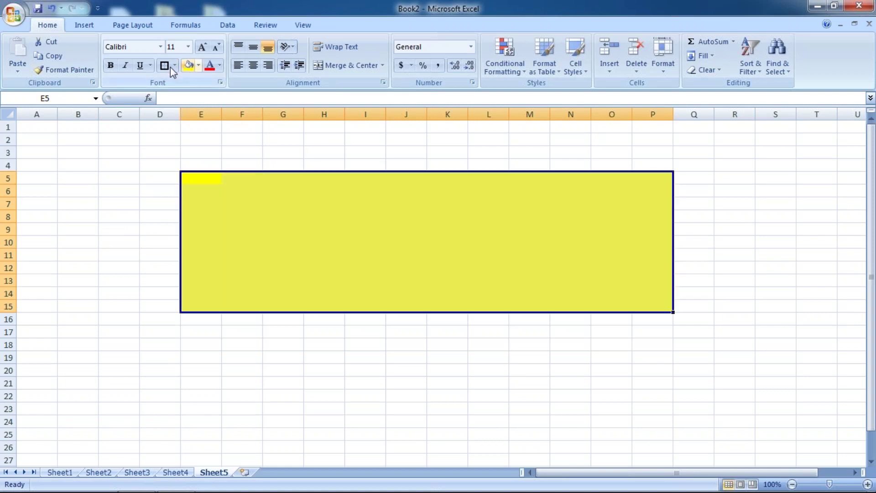
click(163, 65)
click(226, 208)
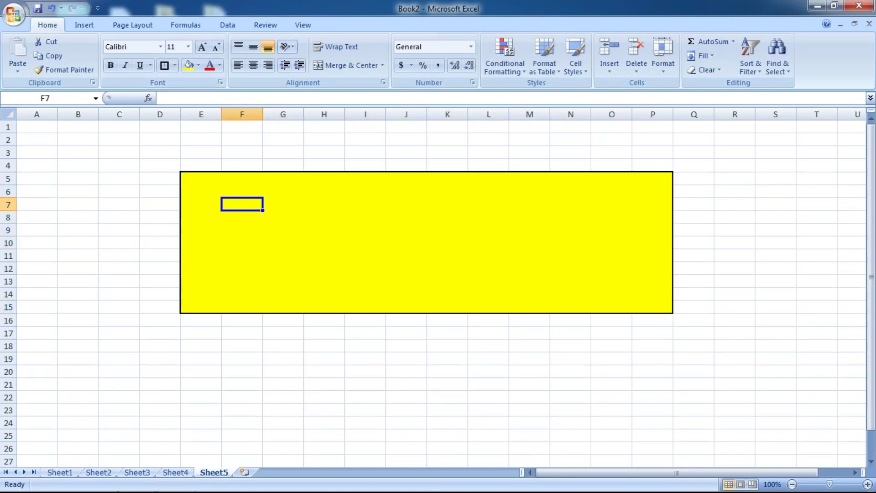
drag(30, 124, 630, 405)
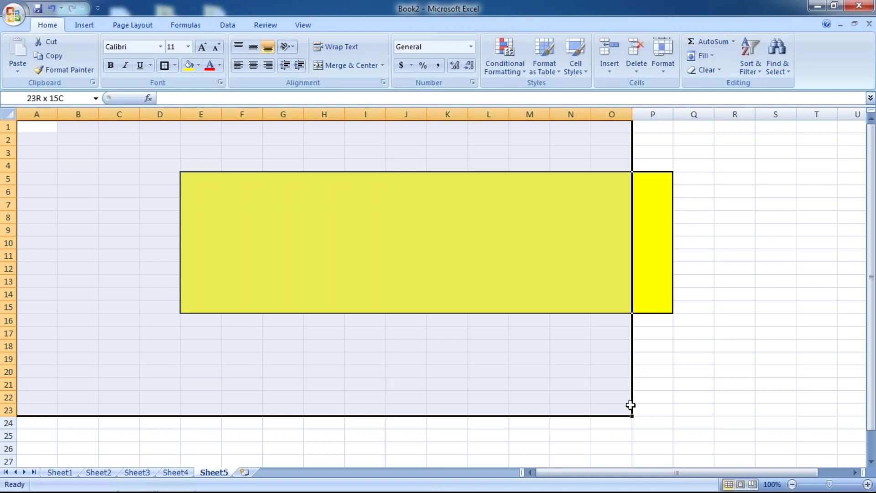
mouse_move(246, 201)
mouse_down()
mouse_move(661, 277)
mouse_move(660, 309)
mouse_up()
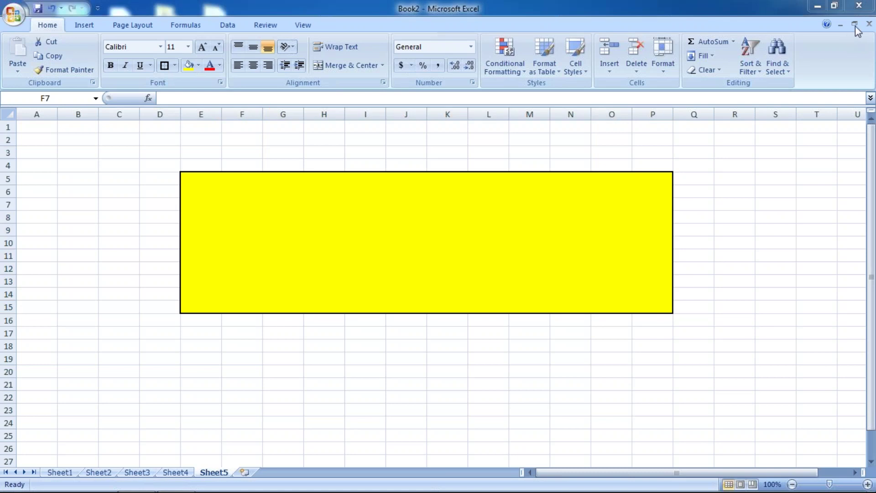
mouse_move(202, 179)
mouse_down()
mouse_move(589, 299)
mouse_move(659, 305)
mouse_up()
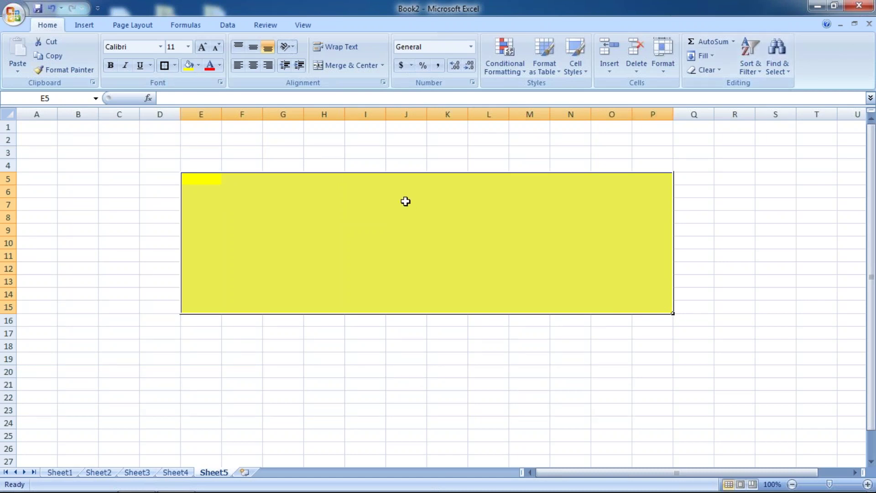
Uncheck Locked for the yellow block's cells in Format Cells.
right_click(405, 187)
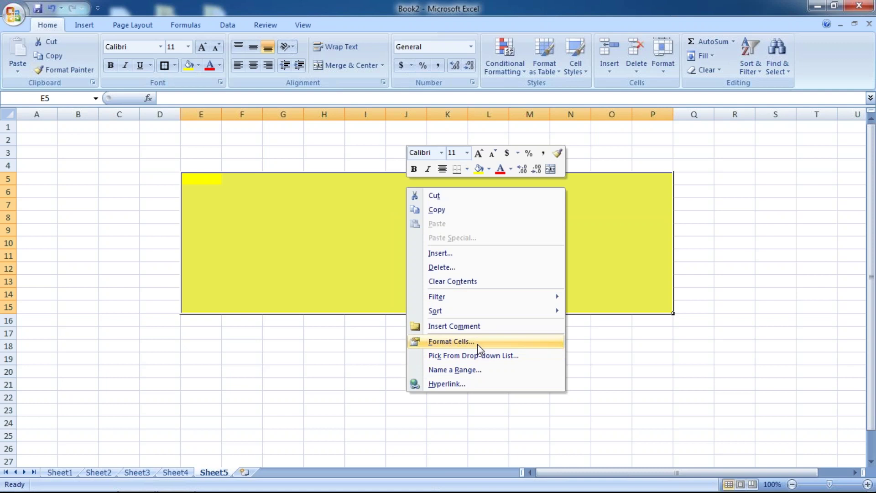
click(477, 344)
click(323, 235)
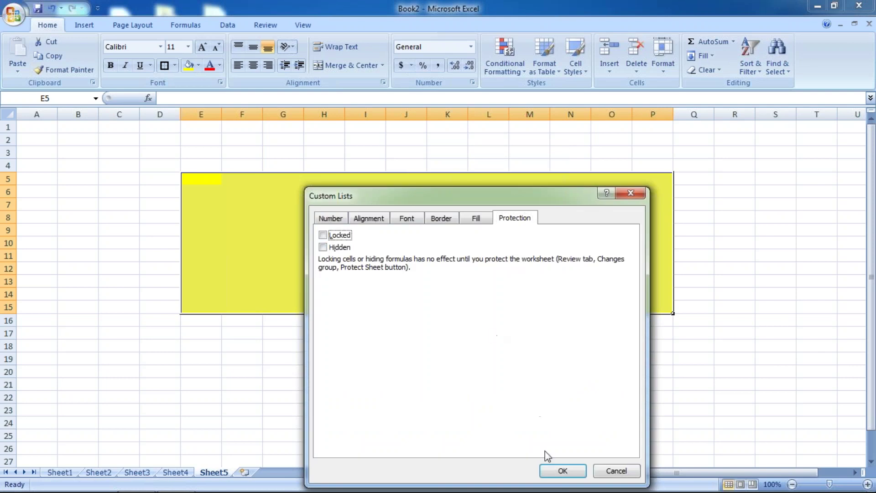
click(548, 470)
click(488, 397)
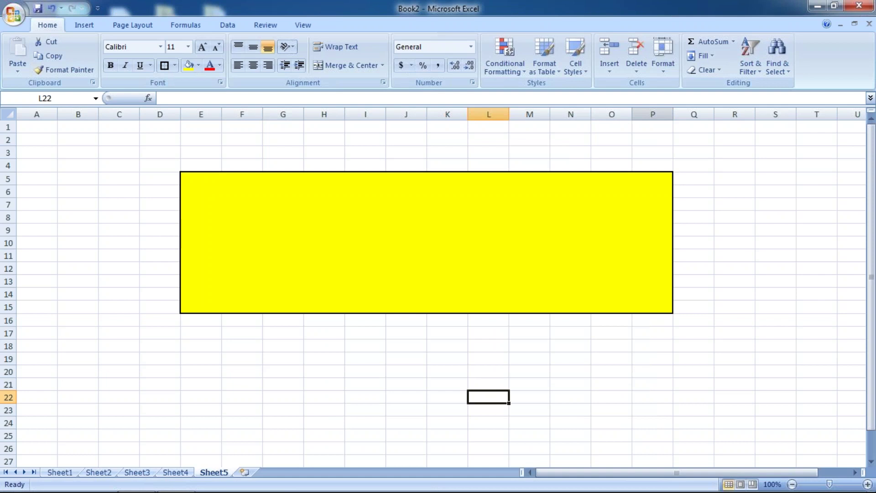
Protect Sheet5 with Select locked cells unchecked, then move to the next unlocked cell.
click(669, 75)
click(675, 276)
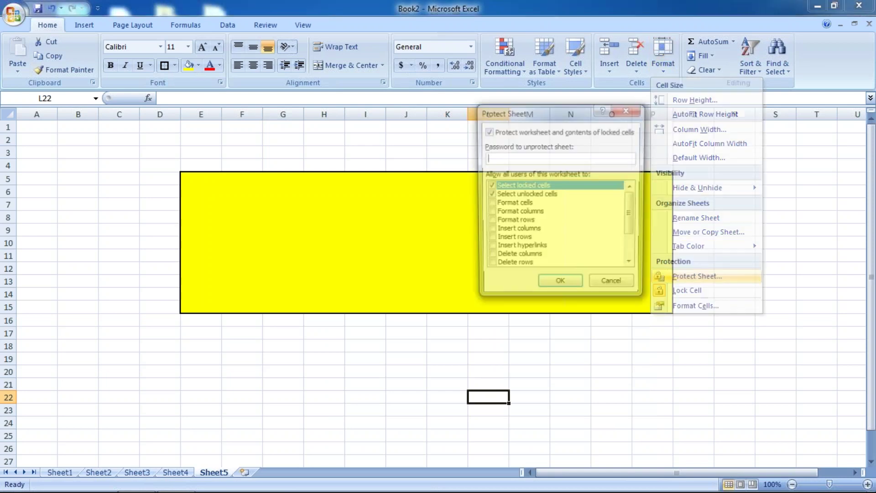
click(489, 184)
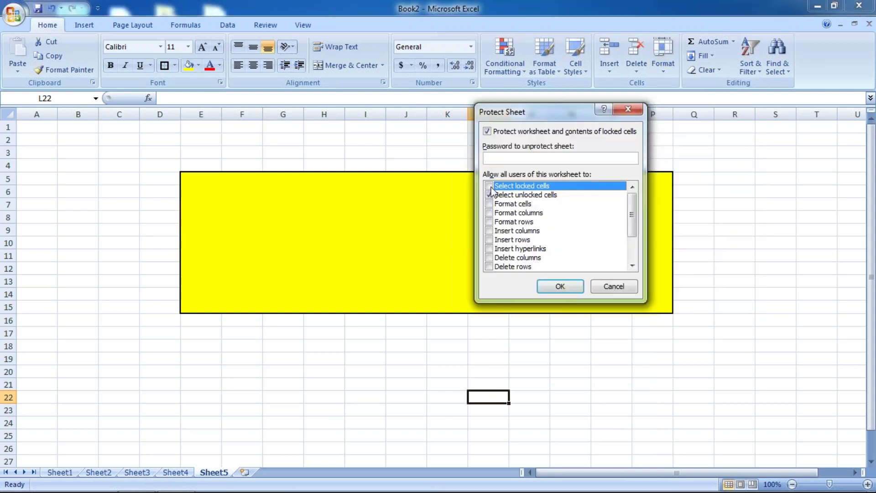
click(561, 286)
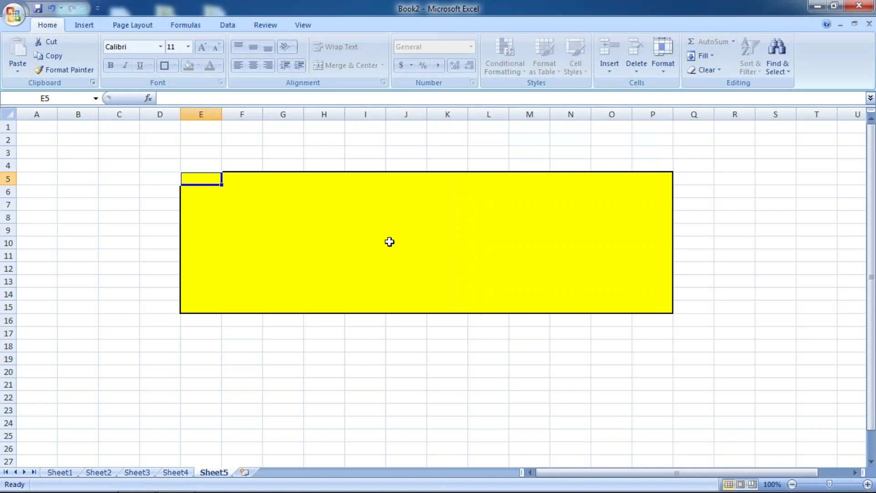
key(Right)
key(Right)
key(Right)
key(Right)
key(Right)
key(Right)
key(Right)
key(Right)
key(Right)
key(Right)
key(Right)
key(Right)
key(Right)
key(Right)
key(Right)
key(Right)
key(Right)
key(Right)
key(Right)
key(Right)
key(Right)
key(Right)
key(Right)
key(Right)
key(Right)
key(Right)
key(Right)
key(Right)
key(Right)
key(Right)
key(Right)
key(Right)
key(Right)
key(Right)
key(Right)
key(Right)
key(Right)
key(Right)
key(Right)
key(Right)
key(Right)
key(Right)
key(Right)
key(Right)
key(Right)
key(Right)
key(Right)
key(Right)
key(Right)
key(Right)
key(Right)
key(Right)
key(Right)
key(Right)
key(Right)
key(Right)
key(Right)
key(Right)
key(Right)
key(Right)
key(Right)
key(Right)
Enter D in cell K7 of Sheet5's unlocked yellow block.
text(WSDSA)
click(97, 230)
text(ASDASASDSA)
key(Return)
text(S)
key(Return)
text(D)
key(Return)
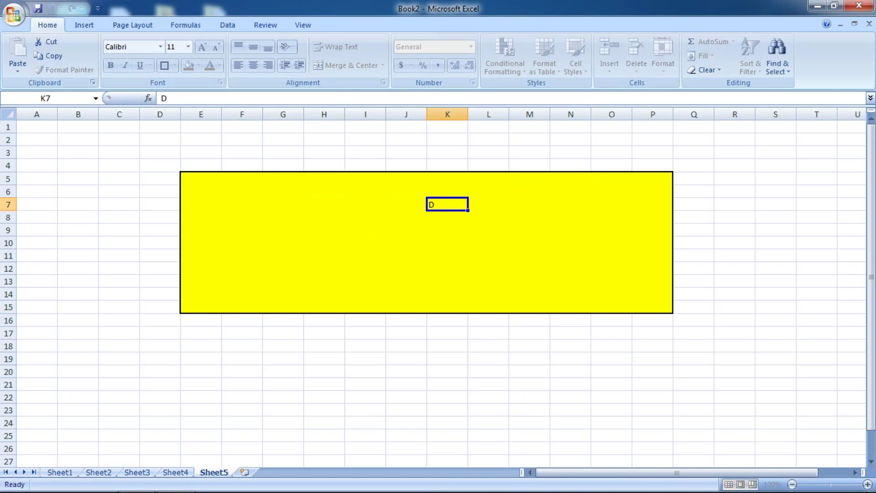
Move through the unlocked yellow cells starting at K9, then go to Sheet3.
click(443, 226)
key(Right)
key(Right)
key(Left)
key(Down)
key(Down)
key(Down)
key(Down)
key(Left)
key(Left)
key(Left)
key(Right)
key(Right)
key(Right)
key(Down)
key(Down)
key(Up)
key(Up)
key(Up)
key(Left)
key(Left)
key(Left)
key(Down)
key(Right)
key(Right)
key(Right)
key(Down)
key(Down)
key(Down)
key(Right)
key(Right)
key(Right)
key(Down)
key(Down)
key(Down)
key(Left)
key(Left)
key(Left)
key(Right)
key(Right)
key(Right)
key(Right)
key(Right)
key(Right)
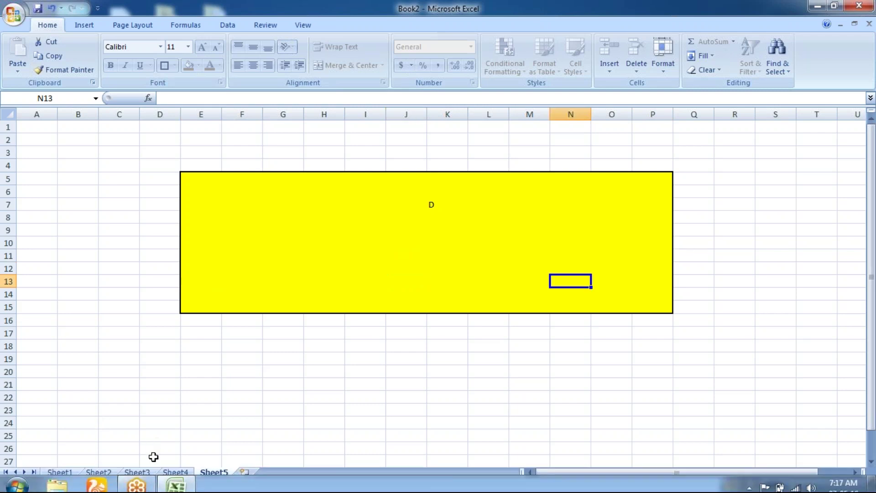
click(145, 471)
Turn off the Locked setting for the CLASS entry cell C13 via Format Cells.
click(191, 174)
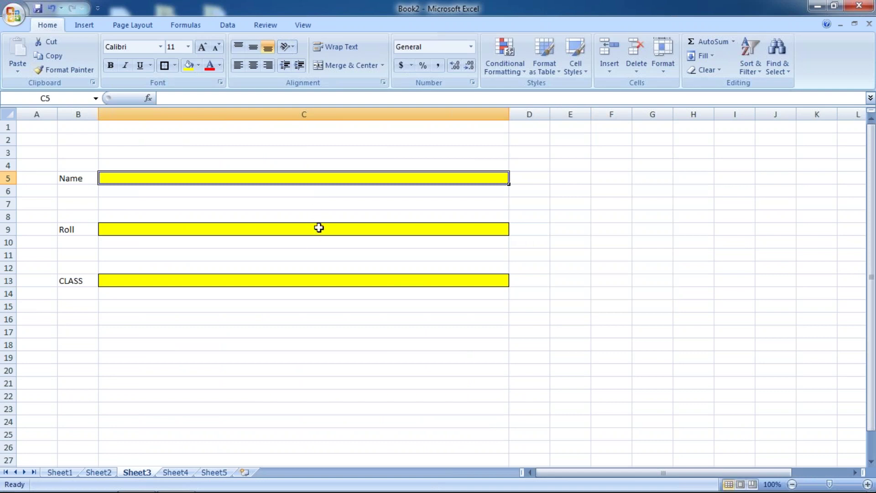
click(319, 225)
click(317, 279)
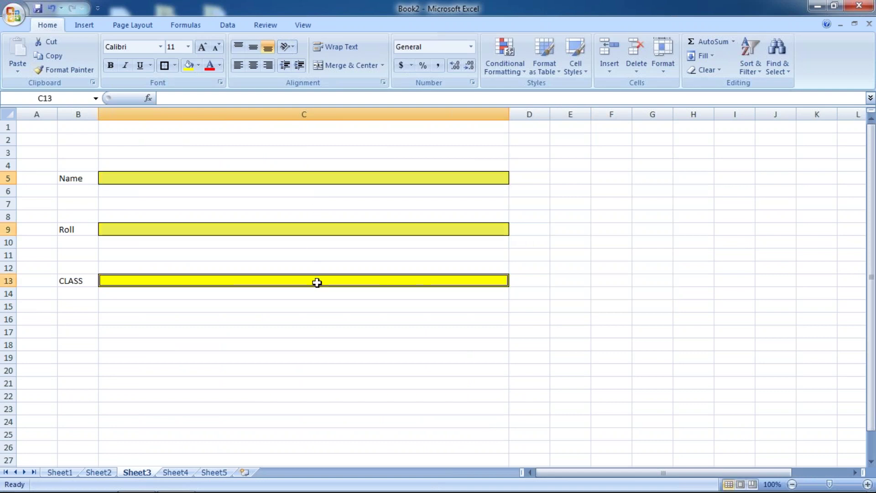
right_click(318, 280)
click(339, 233)
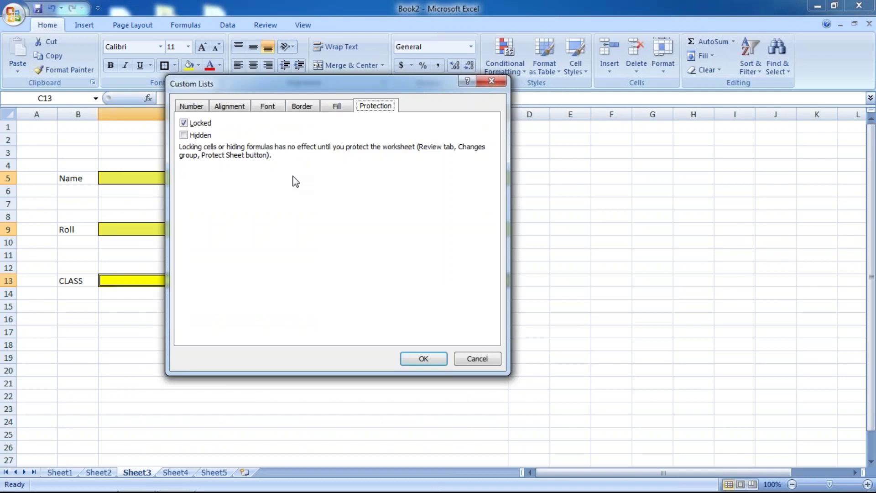
click(184, 123)
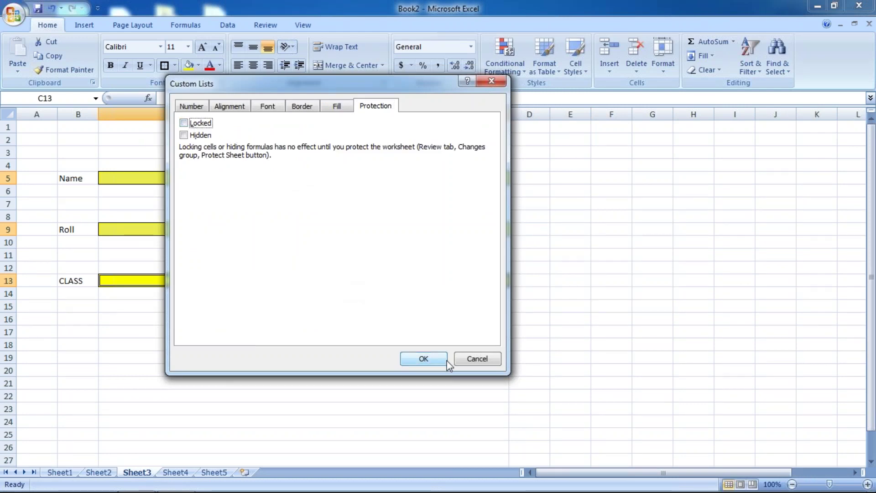
click(441, 359)
Select the whole sheet, then pick C5 and bring up the Home Format dropdown.
click(16, 114)
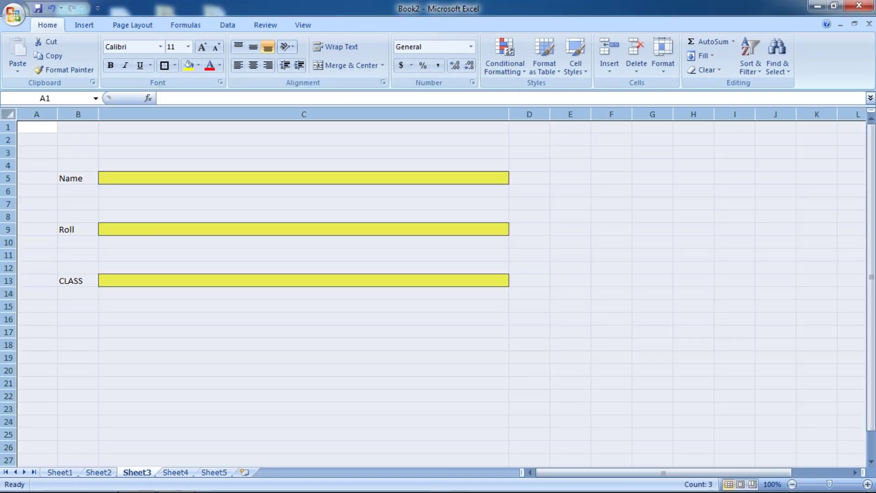
right_click(74, 137)
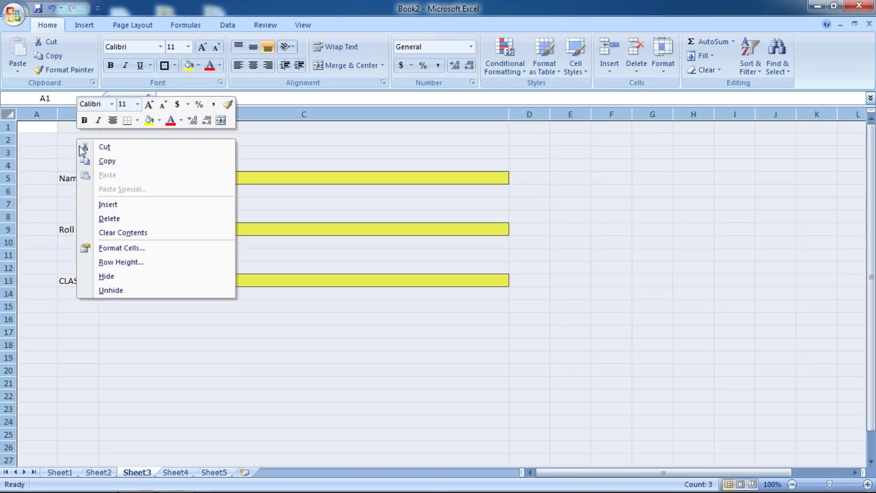
click(388, 165)
click(416, 175)
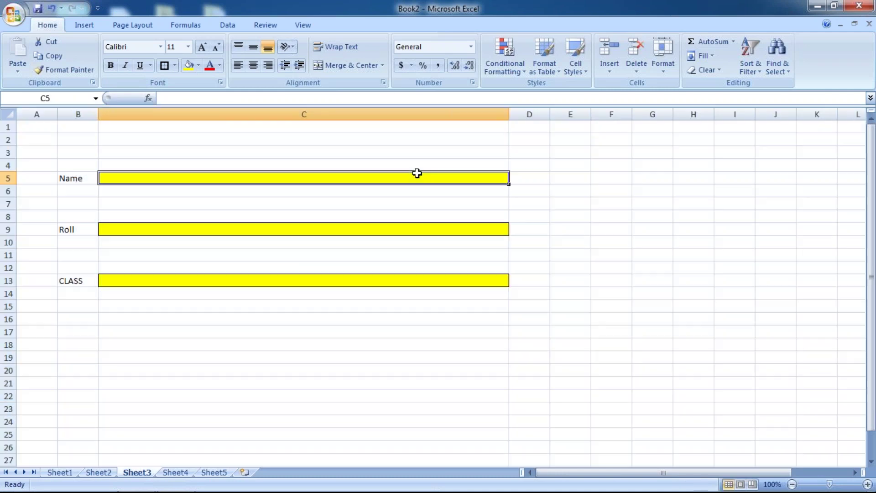
click(668, 76)
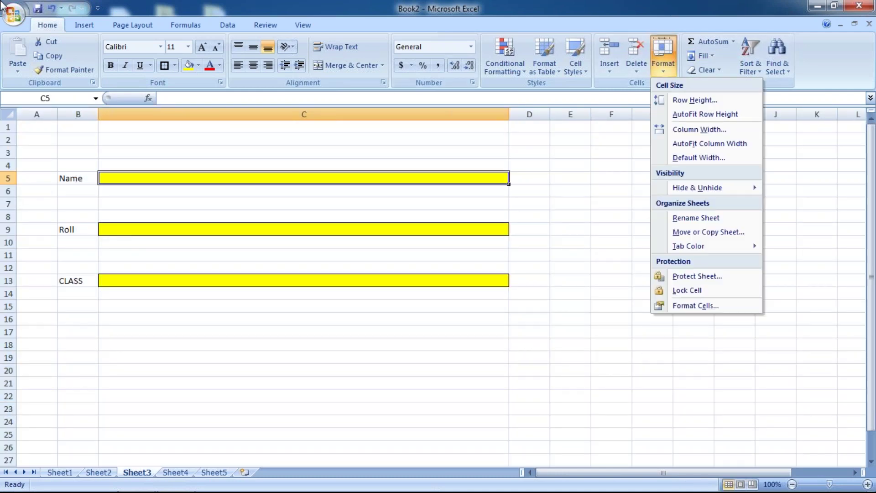
Protect Sheet3 with 'Select locked cells' unchecked.
click(718, 281)
click(489, 186)
click(560, 288)
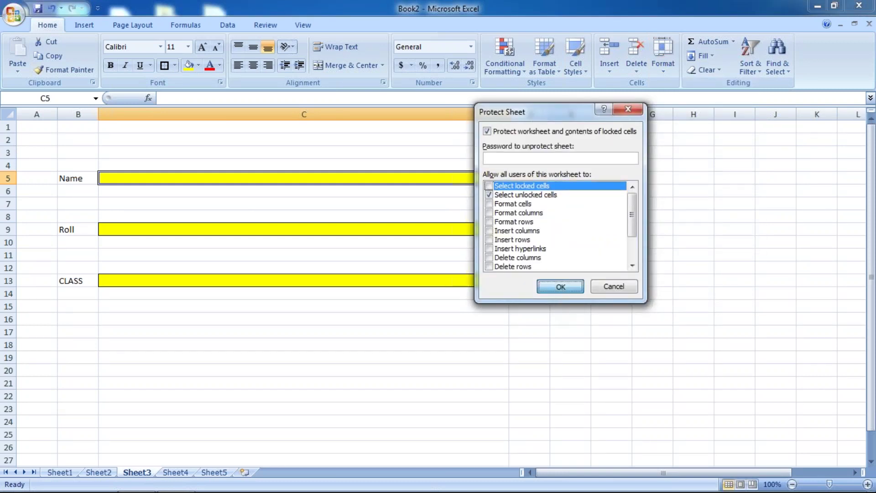
Tab back and forth to confirm only the Name, Roll and CLASS cells are reachable.
key(Tab)
key(Tab)
key(Tab)
key(Tab)
key(shift+Tab)
key(Tab)
key(Tab)
key(shift+Tab)
key(Tab)
key(Tab)
key(Tab)
key(Tab)
key(Tab)
key(Tab)
key(shift+Tab)
key(Tab)
key(Tab)
key(Tab)
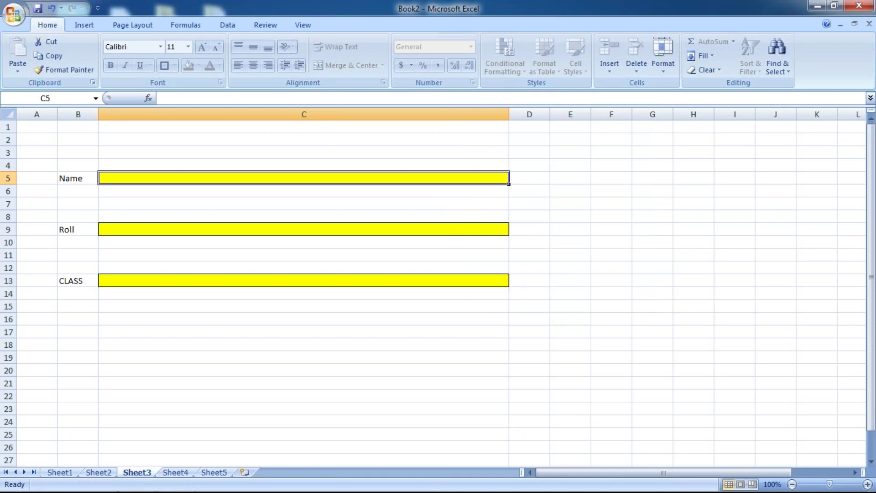
Make trial entries in the Name, Roll and CLASS cells, including class 1.
text(name)
key(Tab)
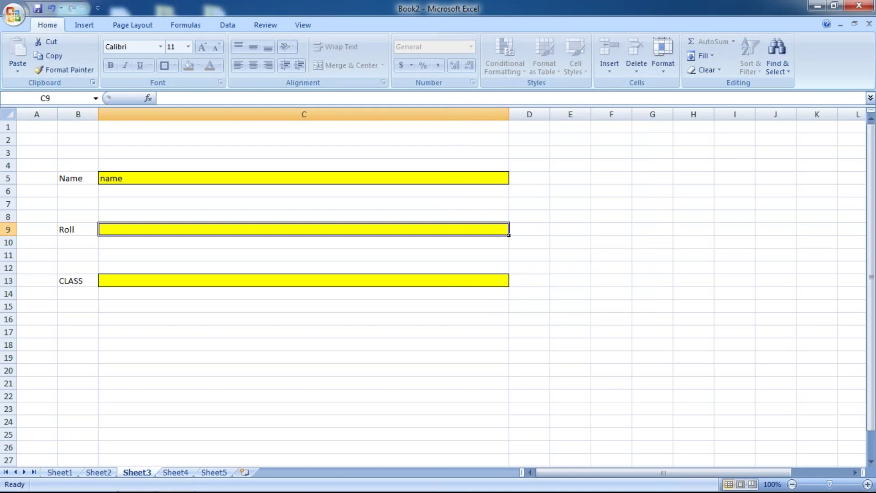
text(01)
key(Tab)
text(x)
key(Tab)
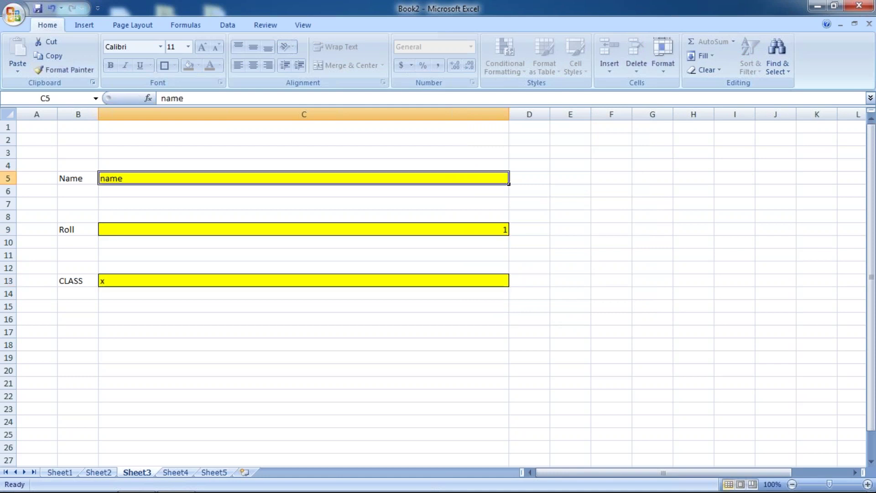
text(ABHISHEKJ)
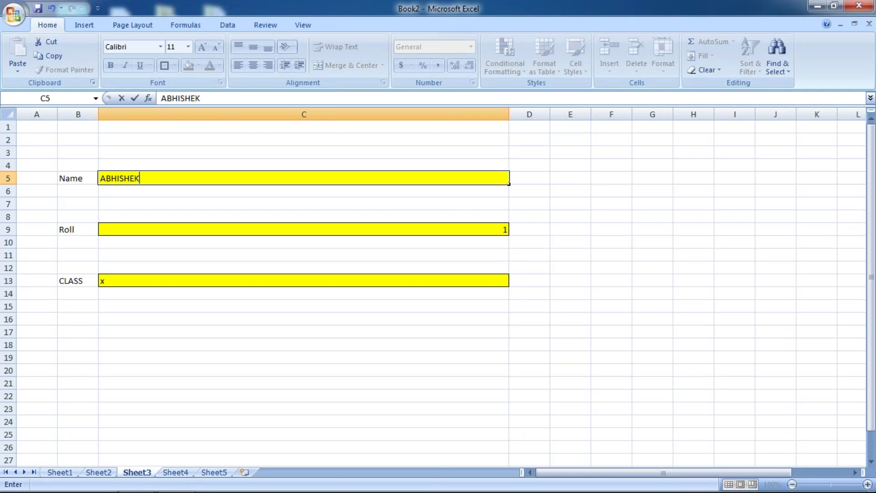
click(303, 229)
click(304, 281)
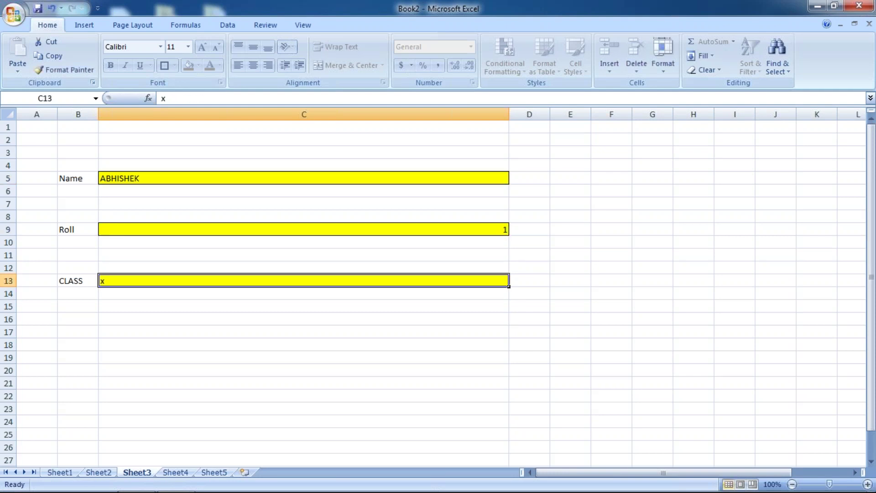
text(12TH)
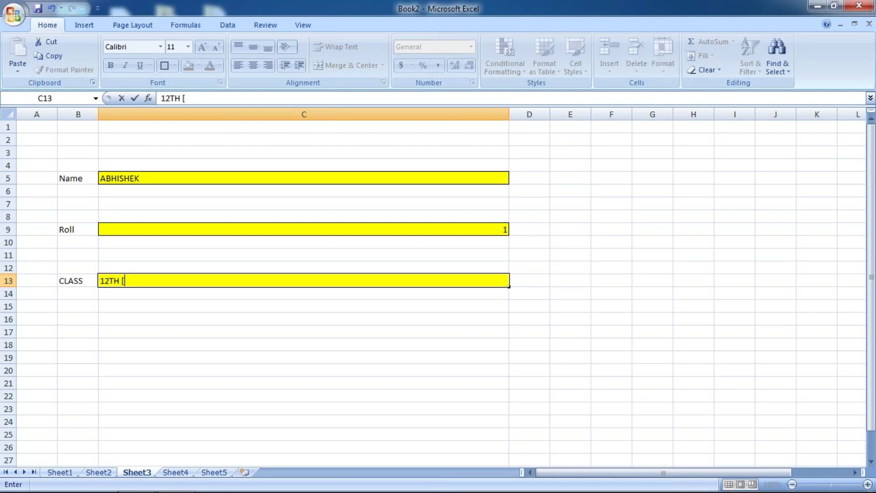
Replace the Name with a sample name and Roll with \02, then add blank Sheet6.
click(304, 178)
text(RAVI)
click(303, 229)
text(\02)
click(304, 281)
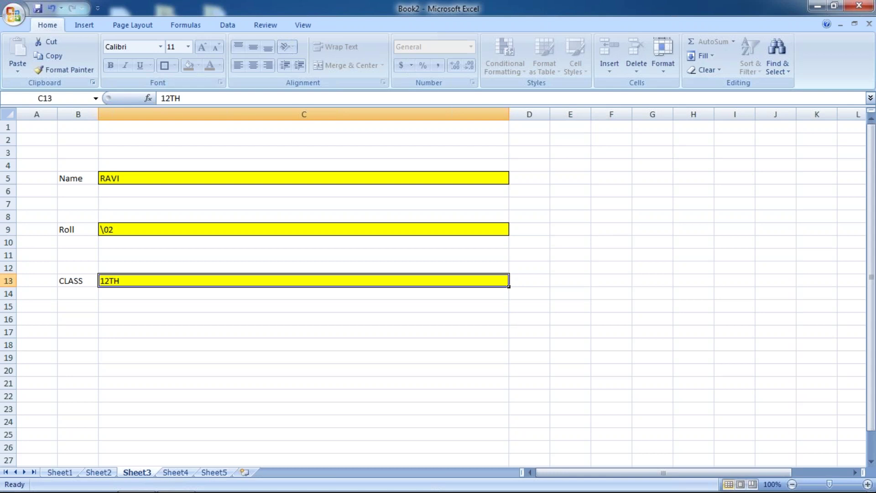
click(304, 178)
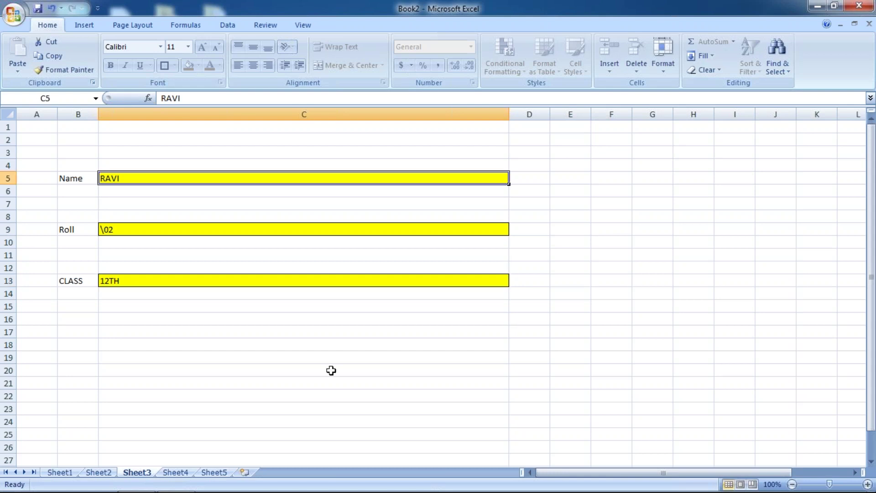
click(244, 473)
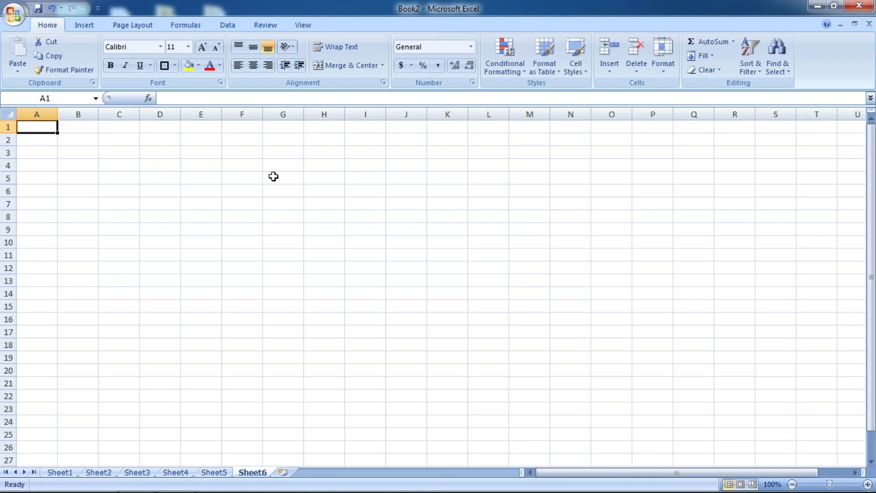
Enter the header Name in cell A1 of Sheet6.
click(597, 154)
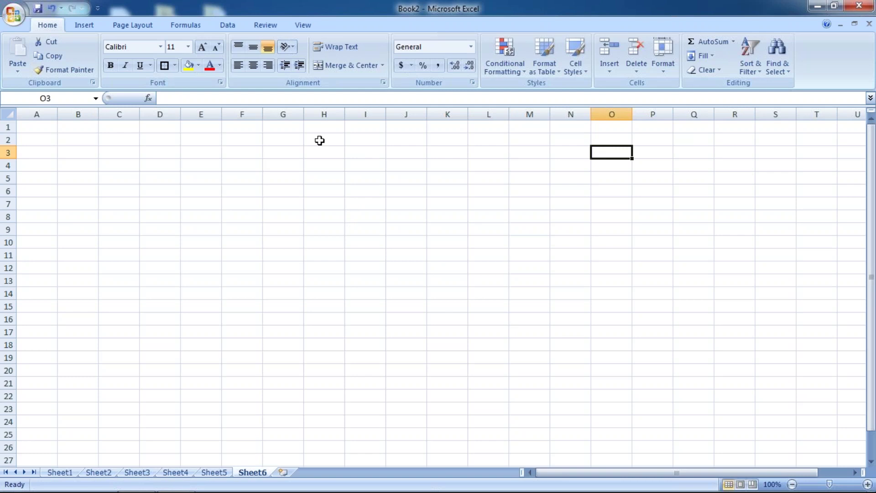
click(653, 73)
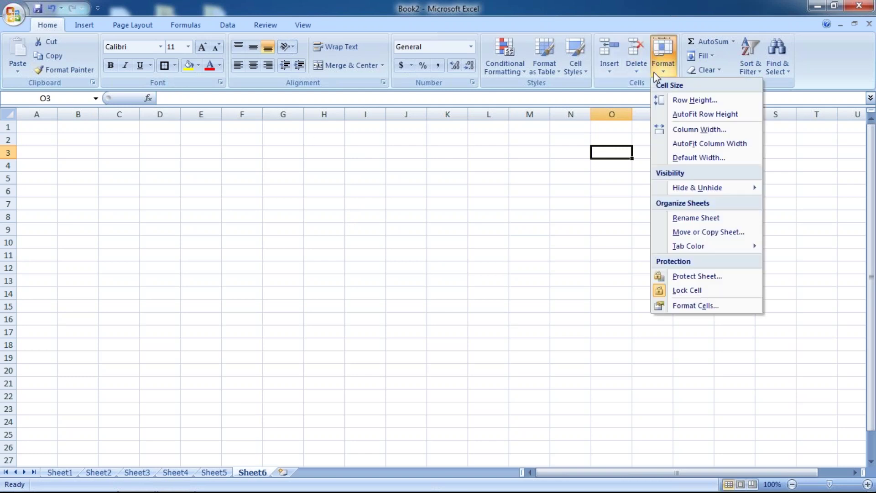
click(653, 72)
click(36, 124)
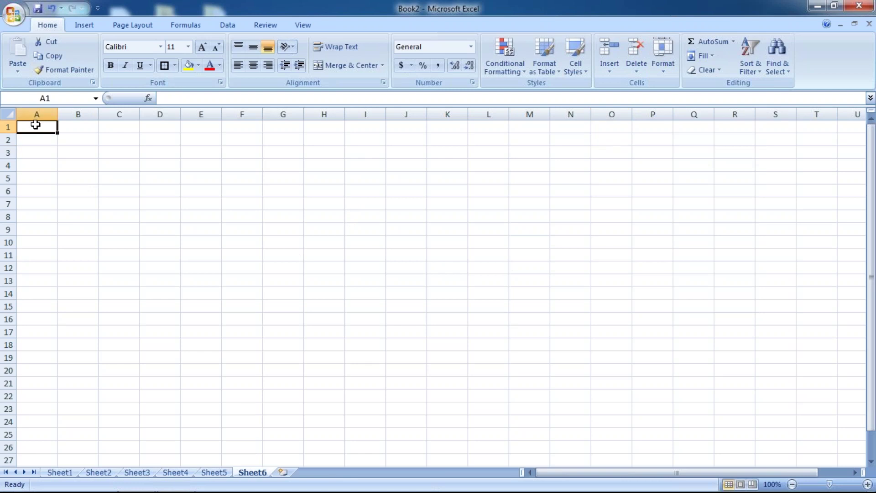
text(name)
key(Return)
key(Up)
text(Name)
key(Return)
key(Up)
key(Right)
key(Left)
key(Down)
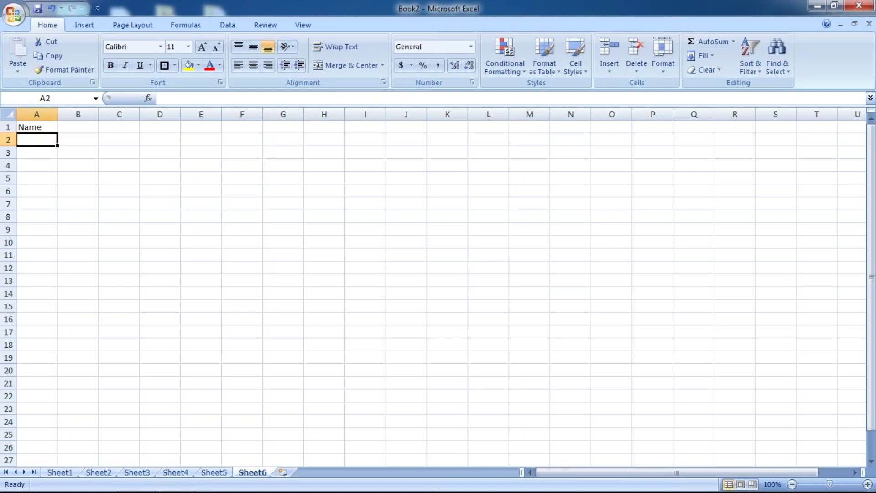
Enter a sample name in cell A2 under the Name header.
text(amit)
key(Right)
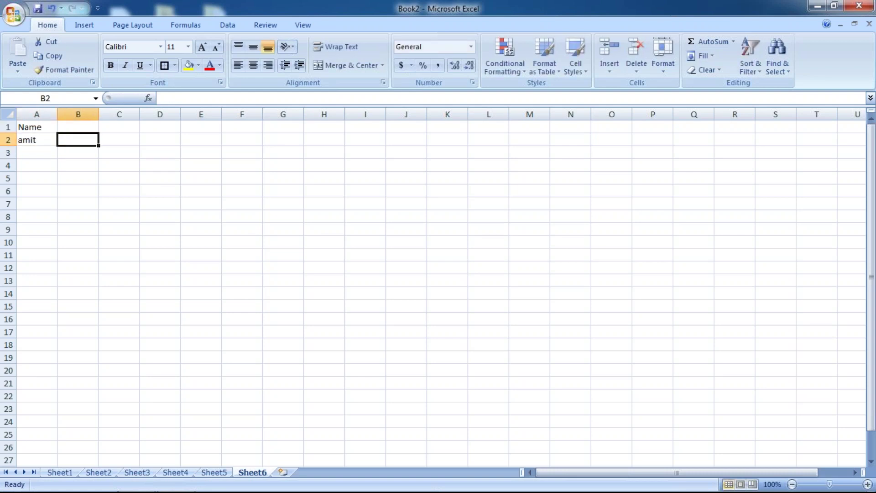
key(Up)
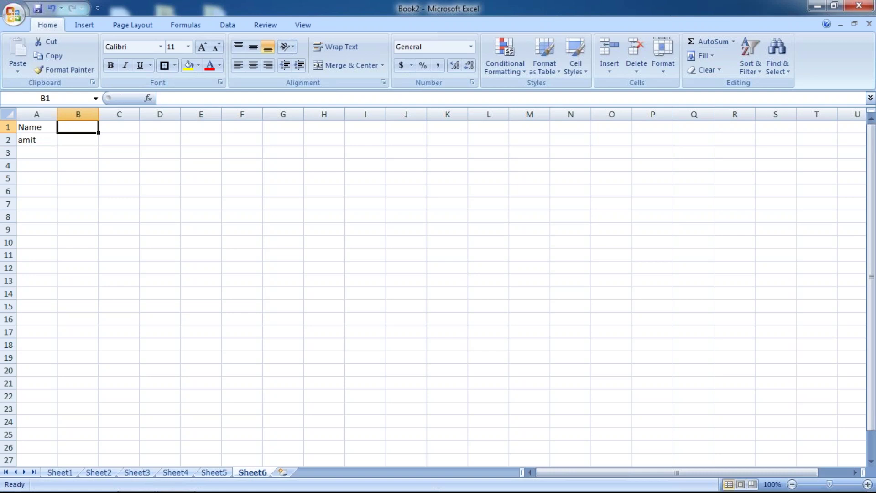
click(37, 127)
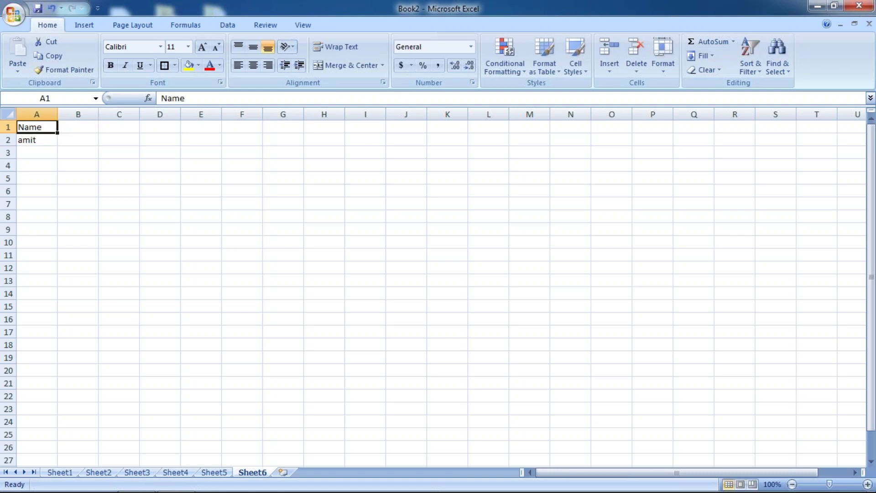
click(37, 139)
text(a)
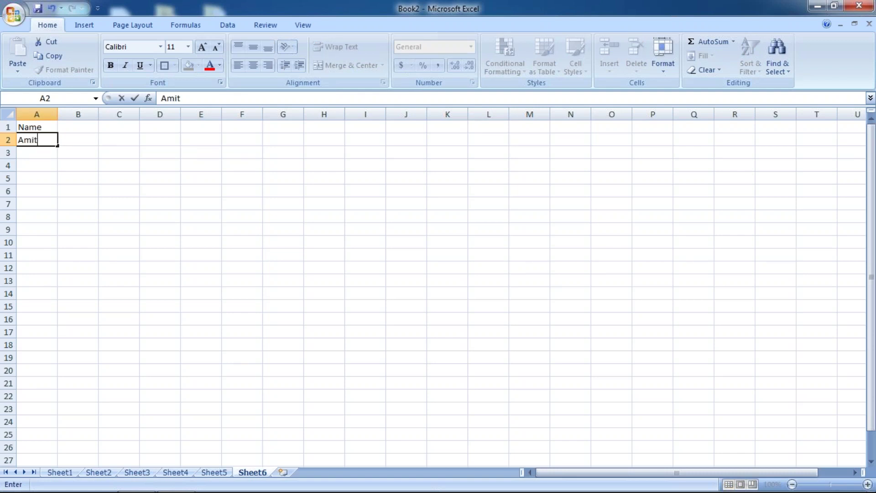
key(Return)
Add headers QTY, RATE and DISCOUNT in B1:D1, replacing an initial AMOUNT entry.
click(78, 139)
click(78, 127)
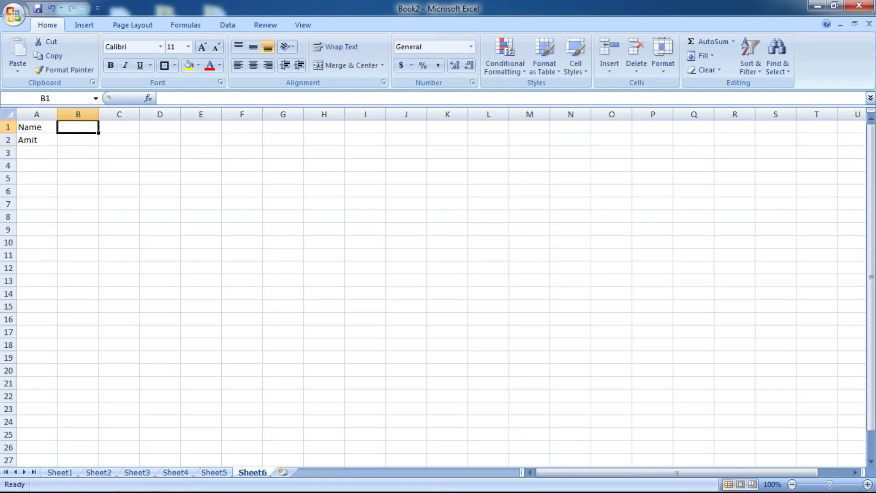
text(QTY)
key(Return)
click(78, 126)
click(119, 127)
text(RATE)
click(160, 127)
text(AMOUNT)
key(Return)
click(160, 127)
key(Delete)
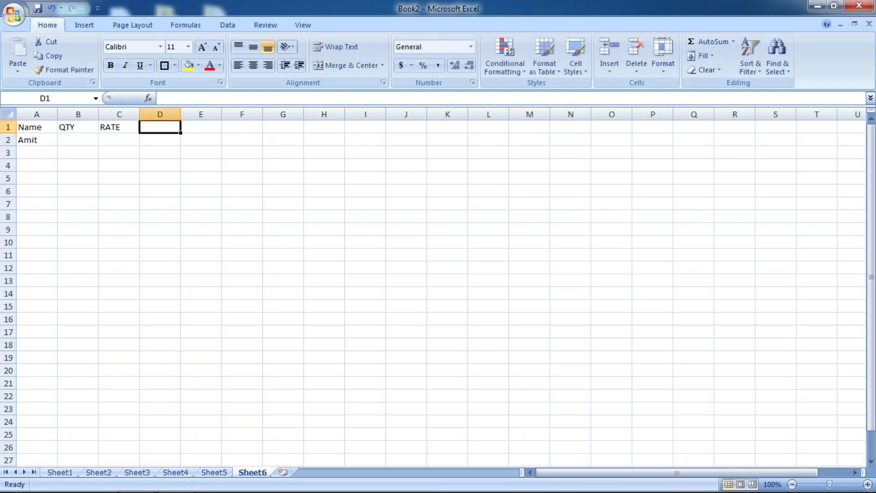
text(DI)
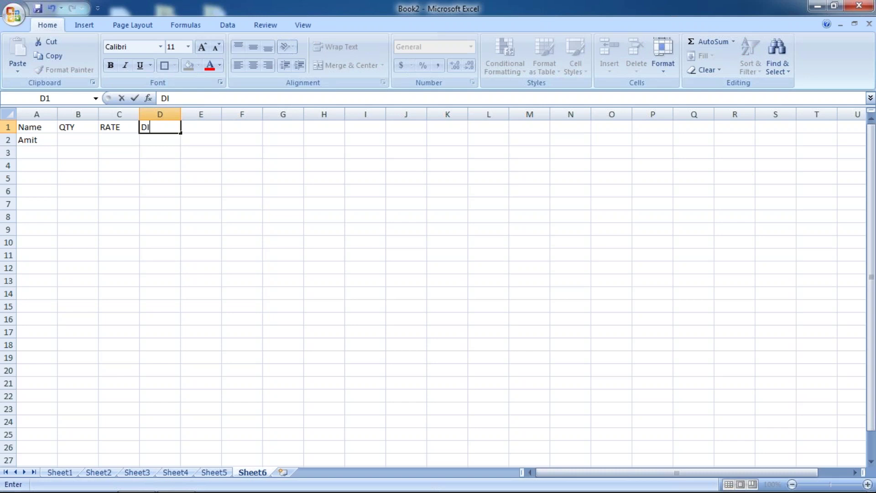
text(NT)
key(Return)
Add headers TAX, NET AMT and DATE in E1:G1.
click(159, 127)
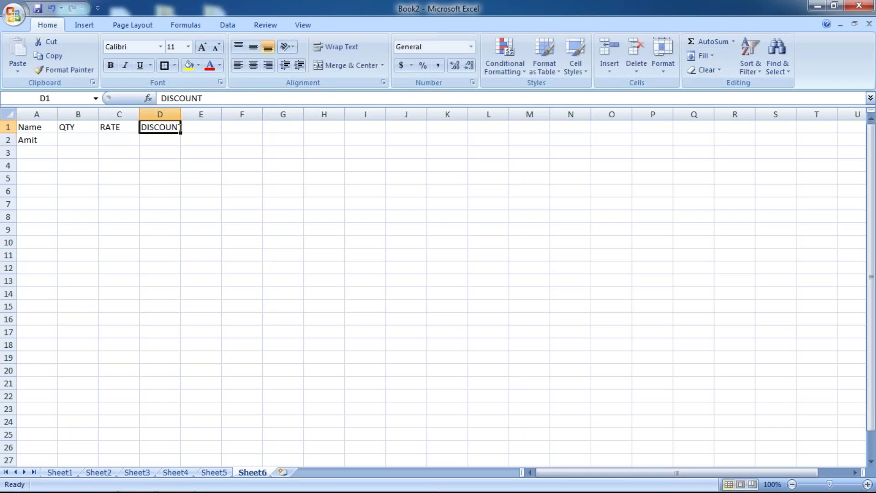
click(200, 127)
text(TAX)
key(Return)
click(242, 126)
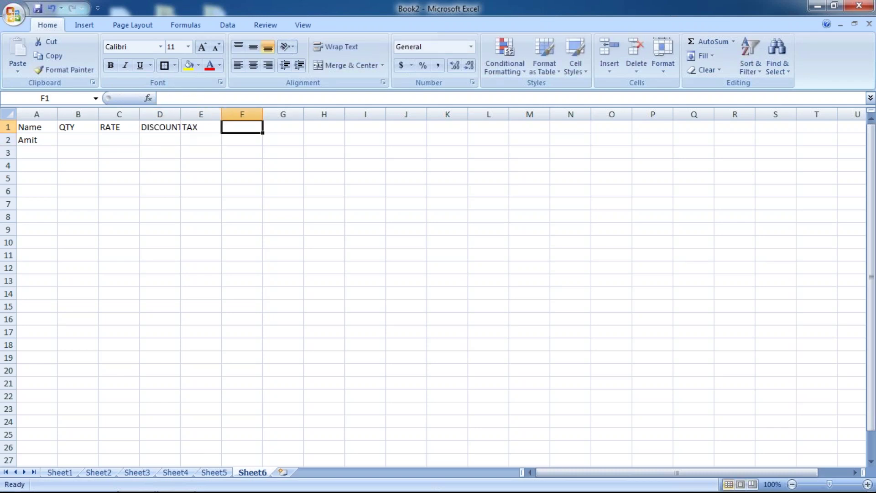
text(NET)
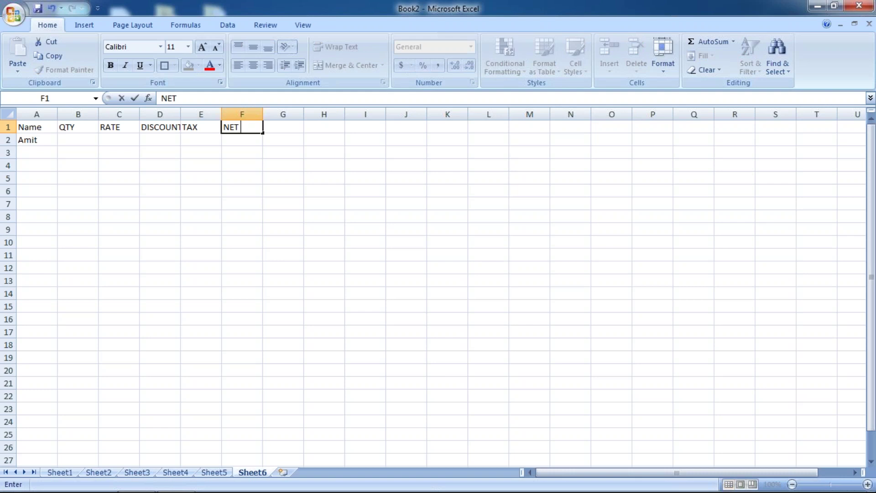
text(AM)
text(MT)
key(Return)
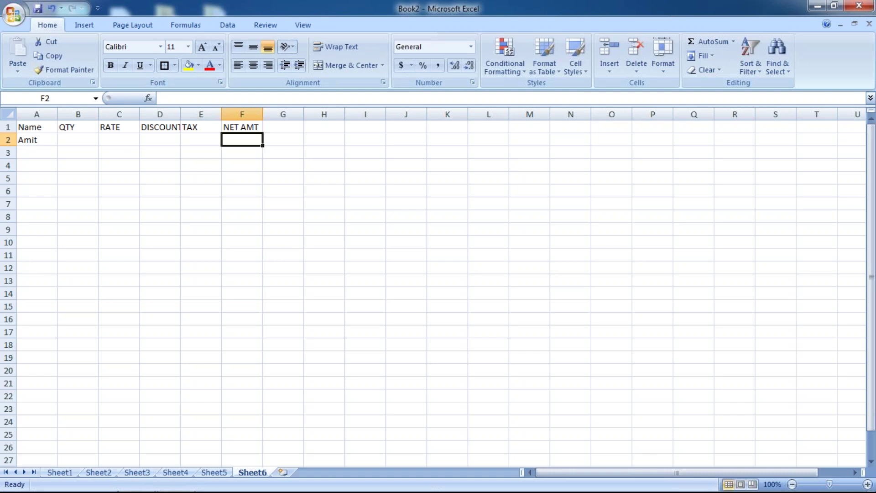
click(241, 127)
click(283, 126)
text(DATE)
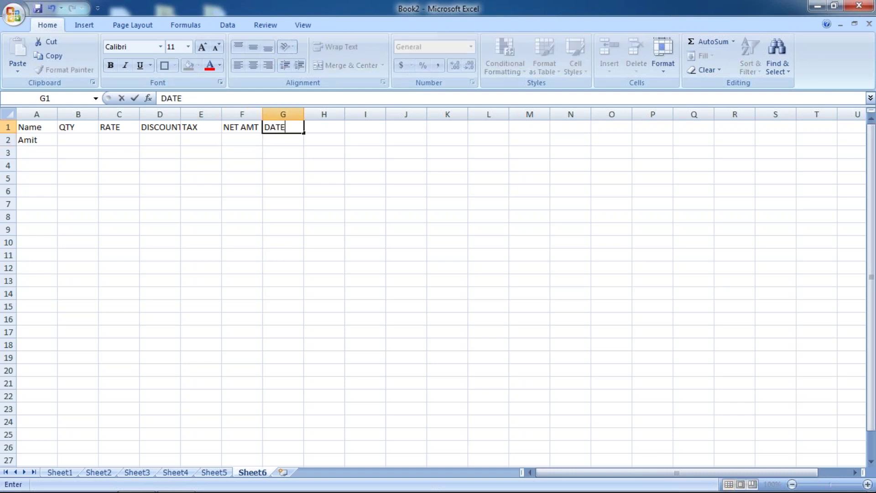
key(Return)
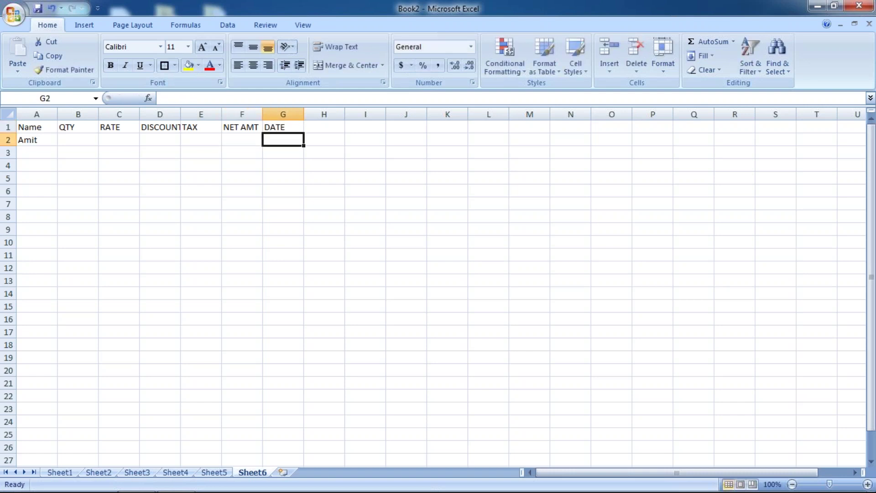
click(84, 143)
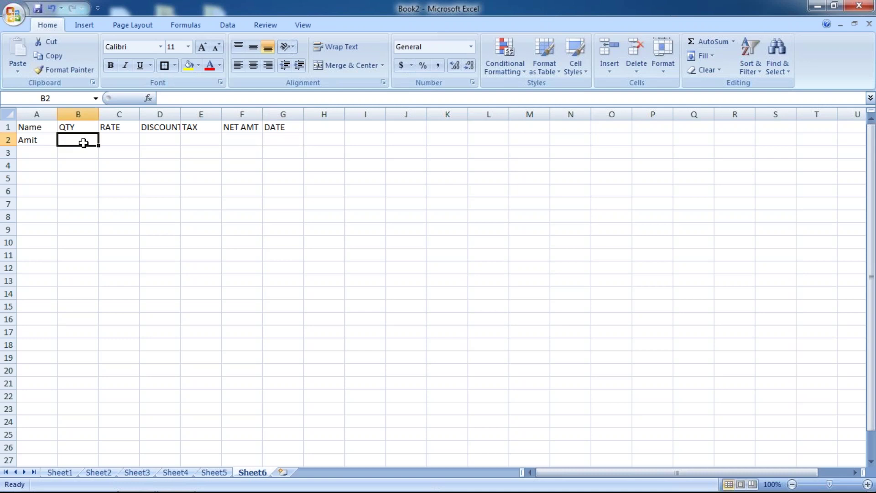
Enter QTY 50 and RATE 40 in row 2 and widen the DISCOUNT and TAX columns.
text(50)
key(Tab)
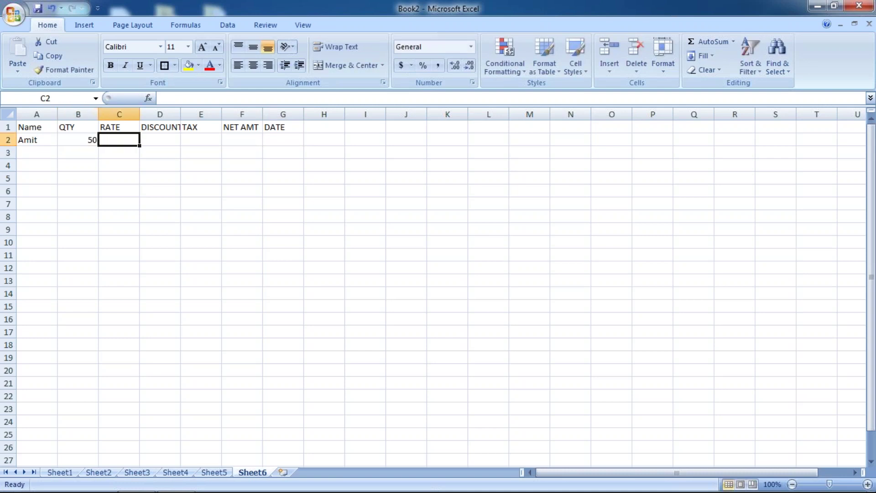
text(40)
key(Tab)
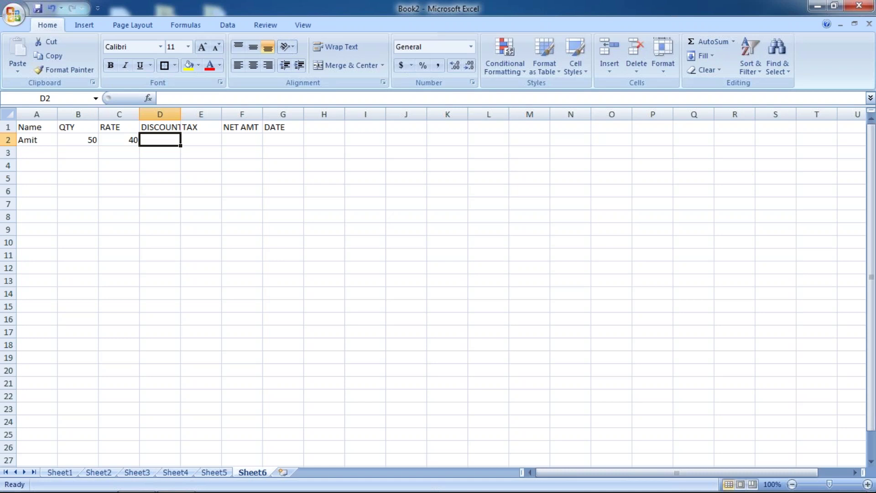
key(Tab)
drag(180, 114, 226, 114)
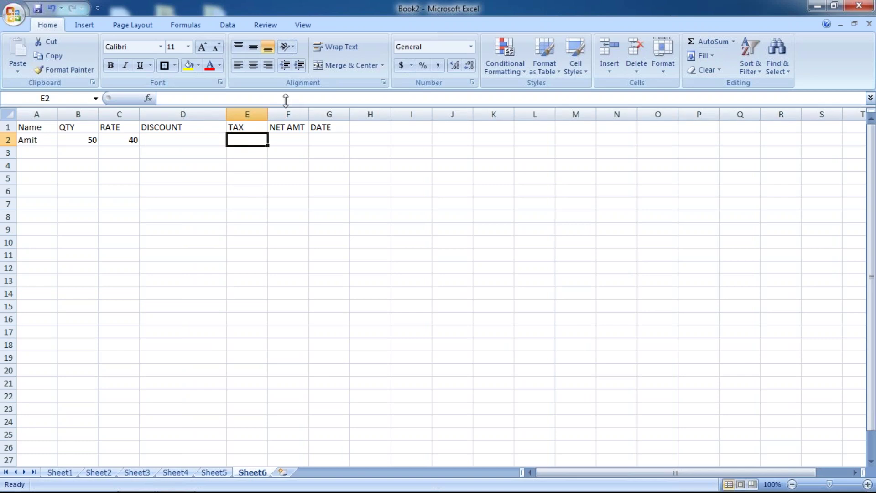
drag(267, 114, 318, 116)
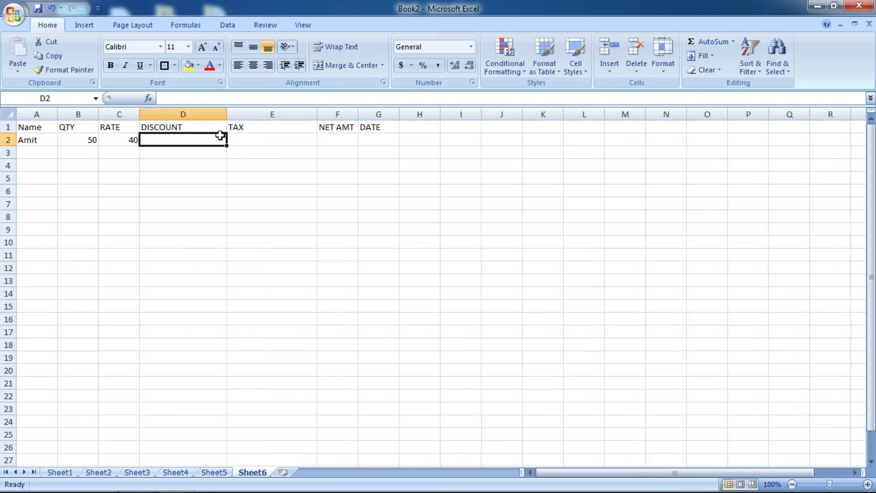
Enter the discount formula =(B2*C2)*10% in D2, giving 200.
text(=)
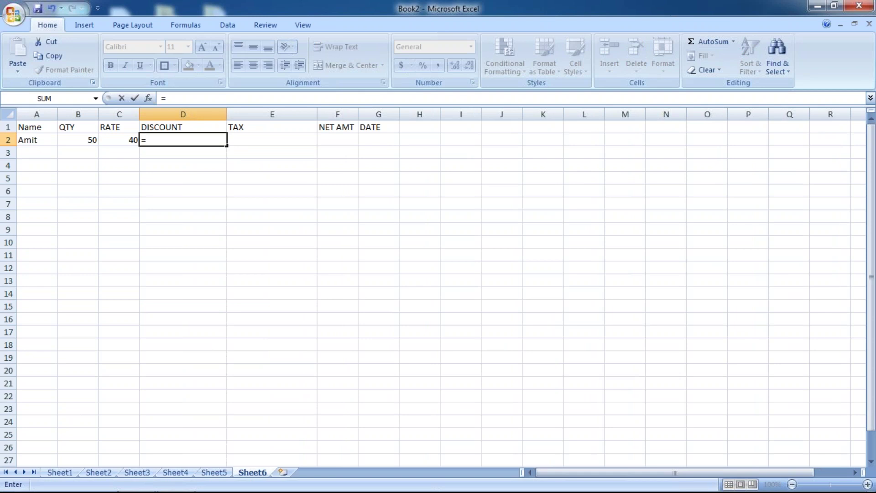
key(Left)
key(Left)
text(*)
key(Left)
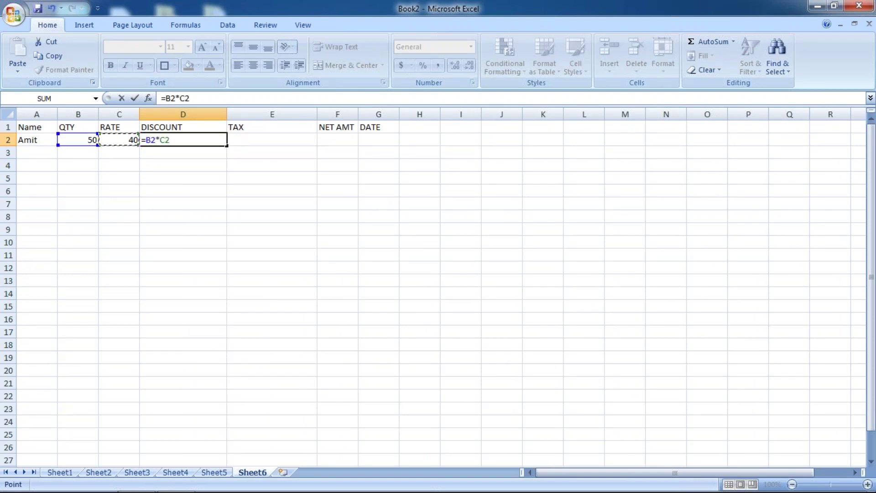
click(168, 98)
text(()
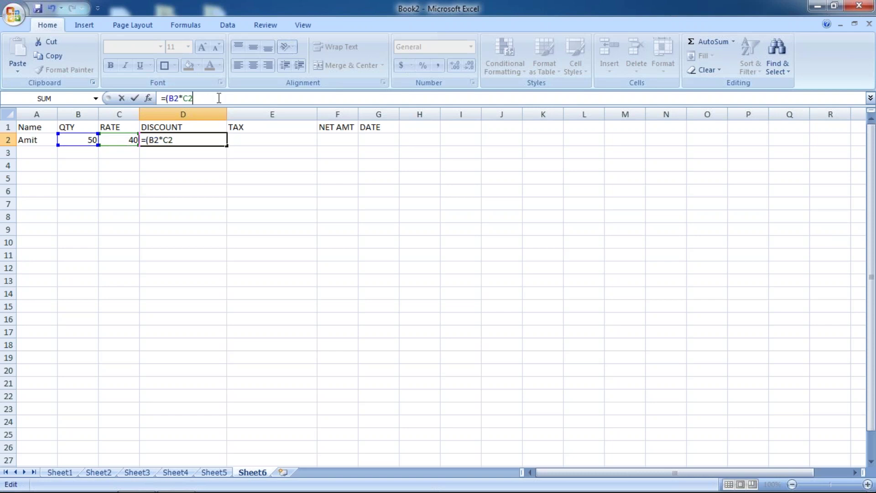
text()*-)
key(BackSpace)
text(10%)
key(Return)
key(Up)
key(Right)
text(=)
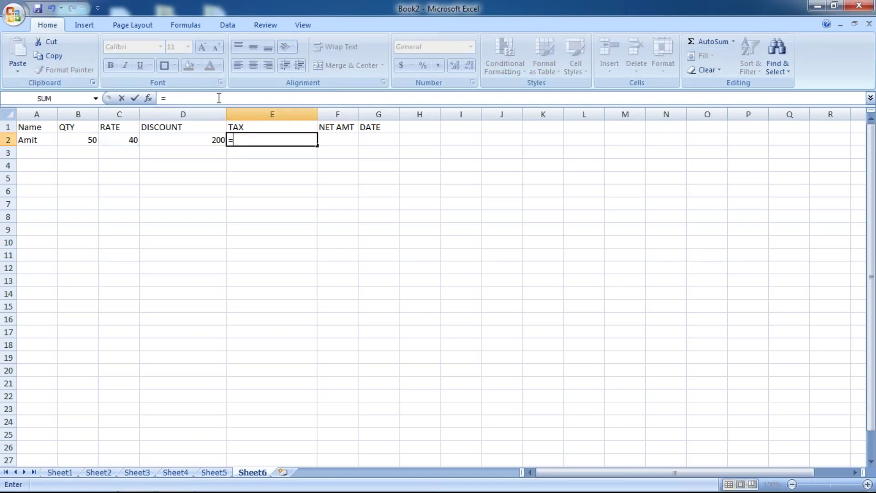
Attempt the E2 tax formula from B2, C2 and D2, cancelling the faulty entries.
key(Left)
key(Left)
key(Left)
key(BackSpace)
key(Escape)
text(()
key(Left)
key(Left)
key(Left)
text(*)
key(Left)
text())
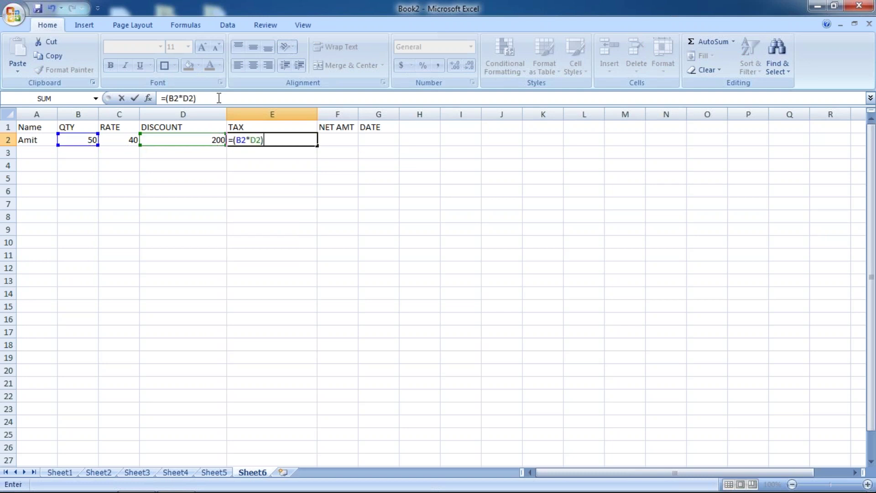
text(-)
key(Left)
Enter =((B2*C2)-D2)*18% in E2 so TAX shows 324.
key(Left)
key(Escape)
text(=)
key(Left)
key(Left)
key(Left)
text(*)
key(Left)
key(Left)
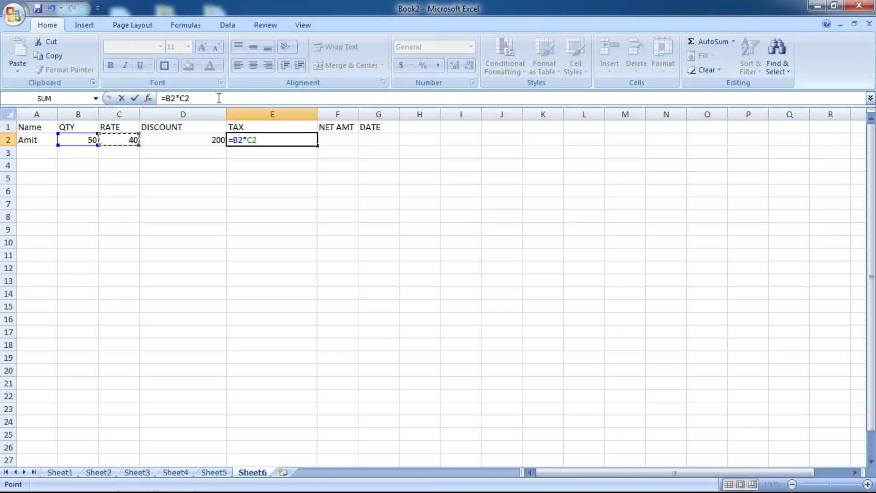
click(165, 98)
text(()
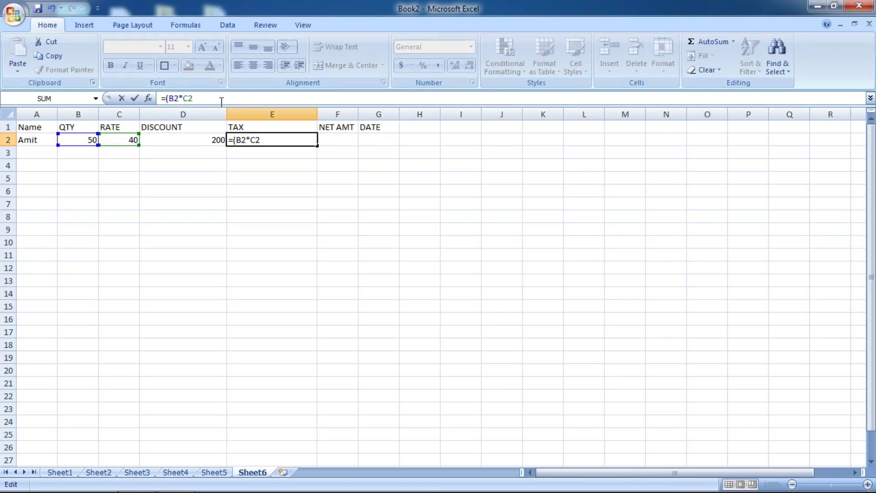
text())
text(-)
click(215, 139)
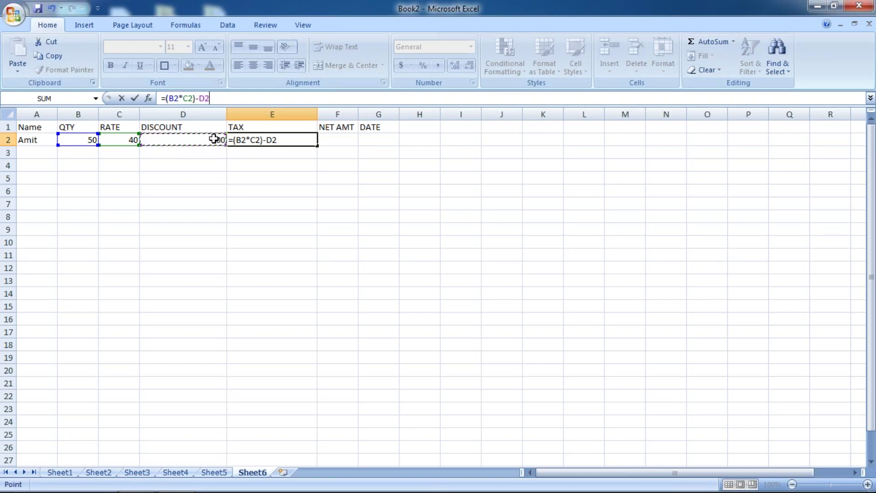
click(166, 98)
text(()
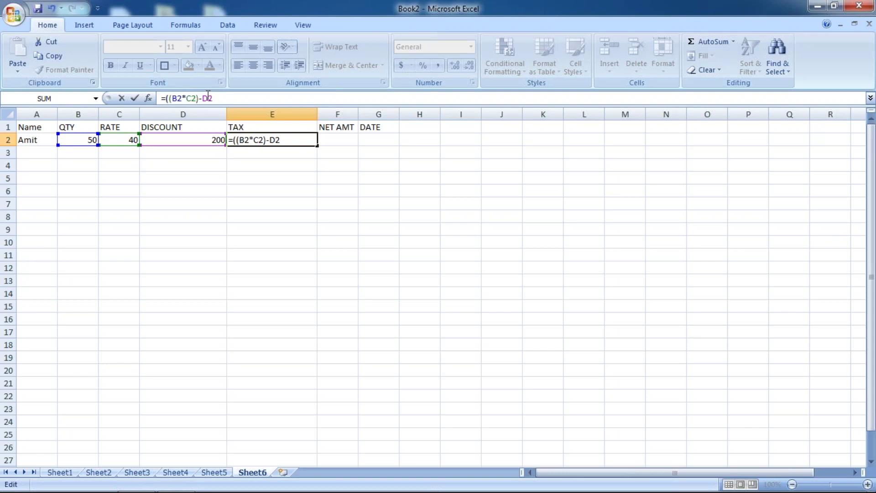
text()*18%)
key(Return)
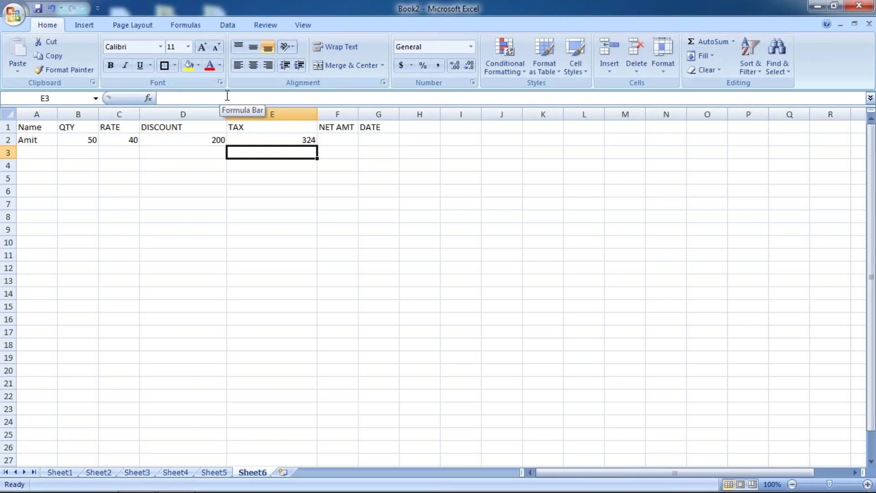
key(Up)
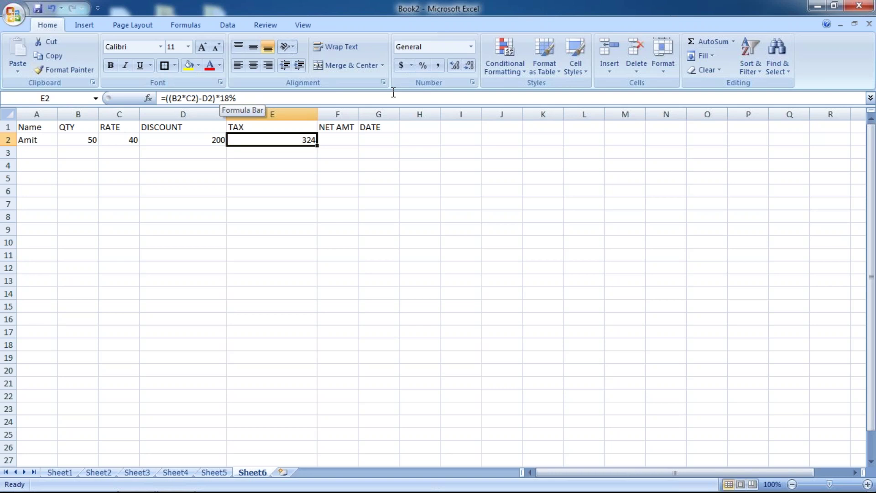
Check the D2 and E2 formulas, then enter a first product formula in F2.
click(208, 140)
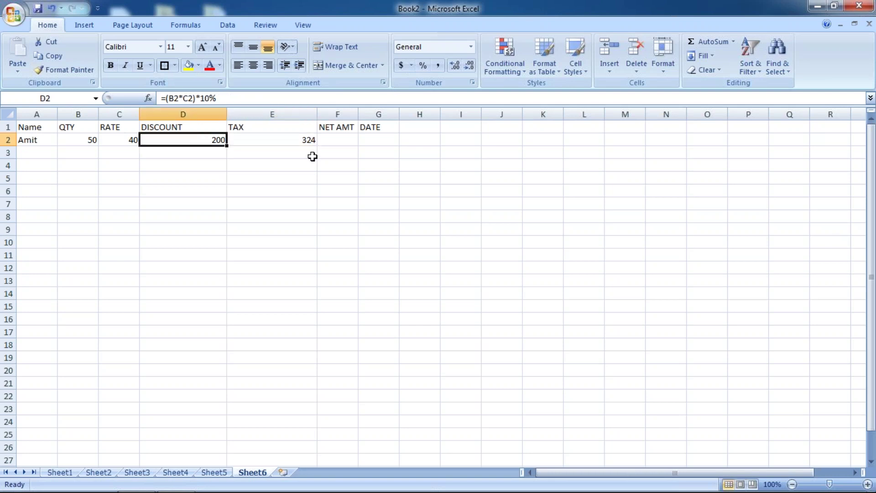
click(276, 145)
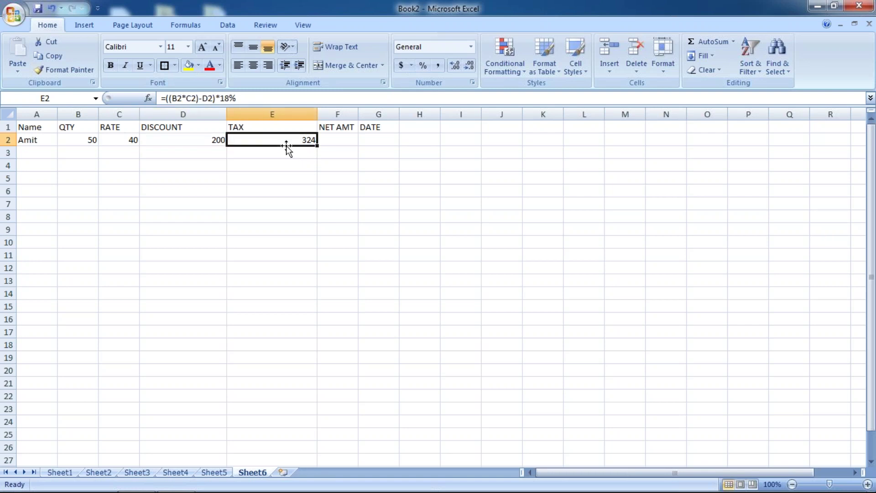
click(324, 139)
text(=)
key(Left)
key(Left)
key(Left)
key(Left)
text(*)
key(Left)
key(Left)
key(Left)
key(Return)
Edit F2 to =(B2*C2)-D2-E2 showing 1476, and widen the NET AMT column.
click(337, 139)
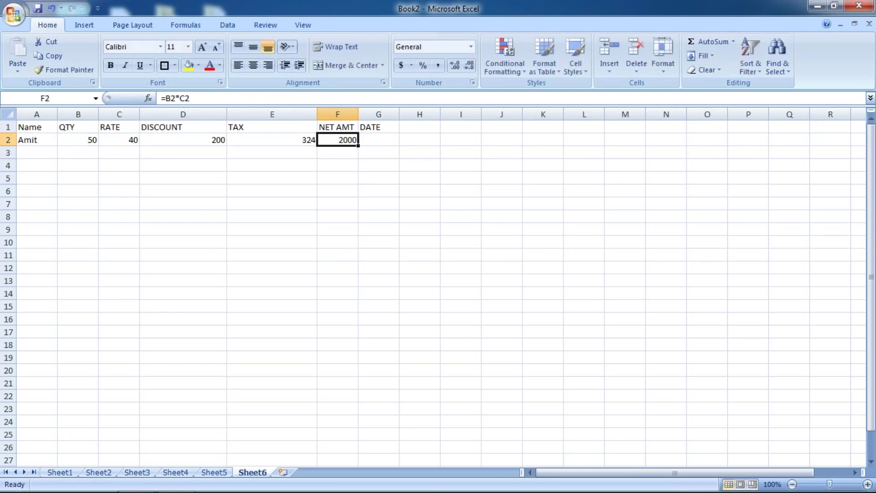
key(F2)
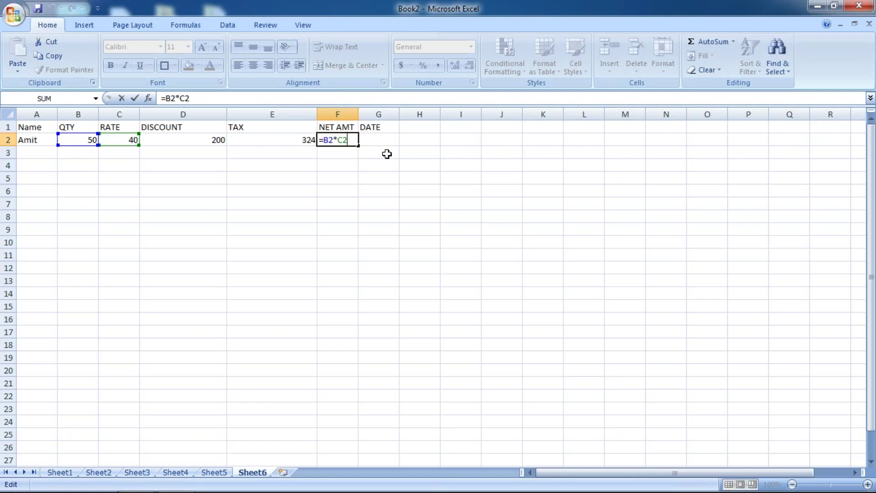
click(165, 98)
text(()
click(201, 101)
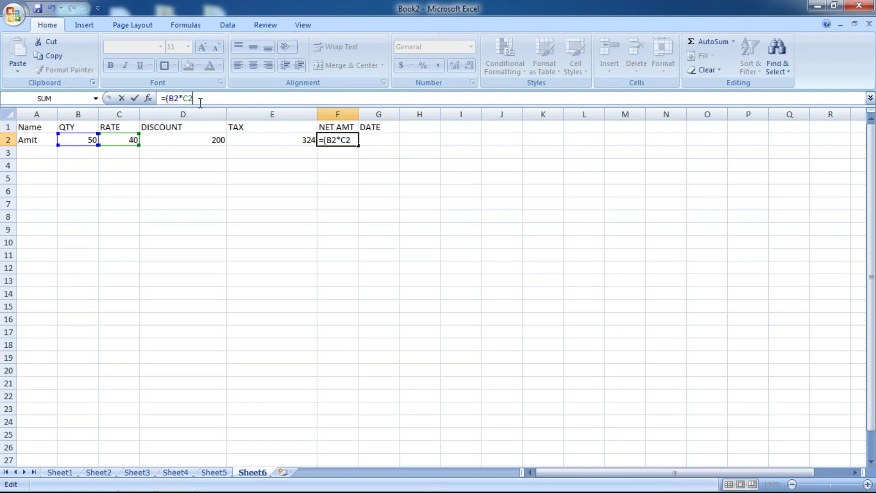
text()-)
click(195, 139)
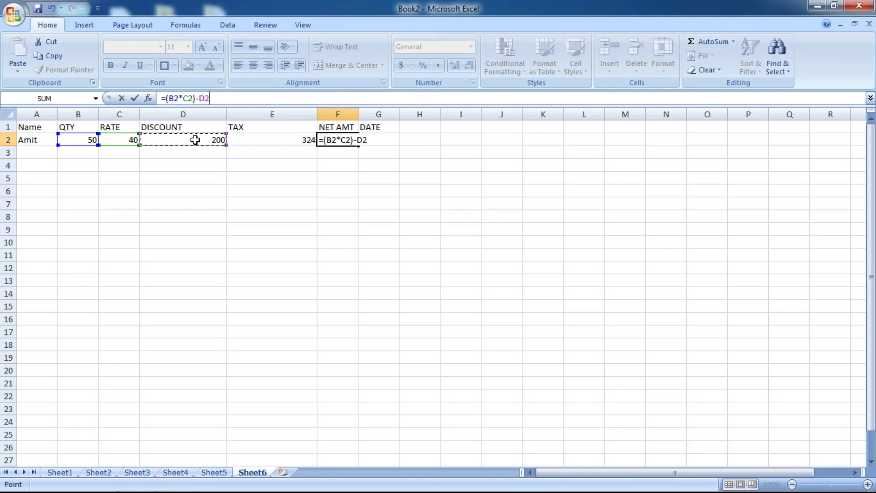
text(-)
click(301, 140)
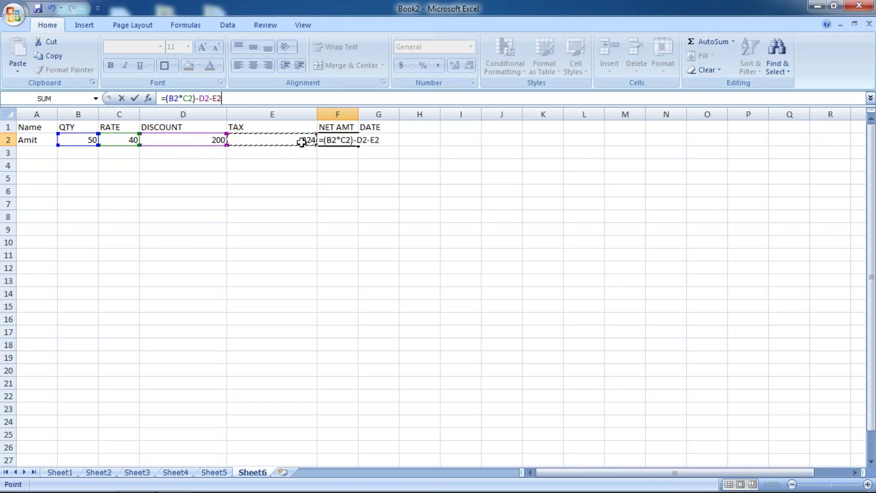
key(Return)
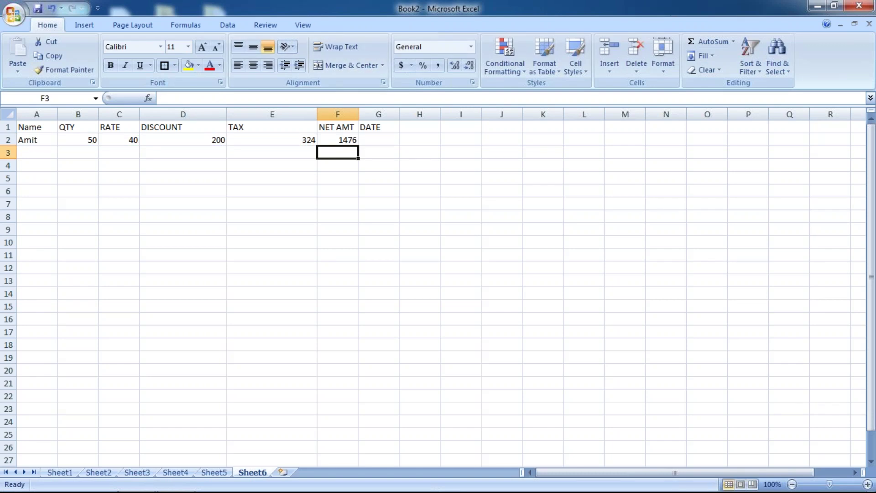
drag(358, 114, 378, 114)
Enter the date 07-05-2018 in G2, displayed as 07-05-18.
click(388, 142)
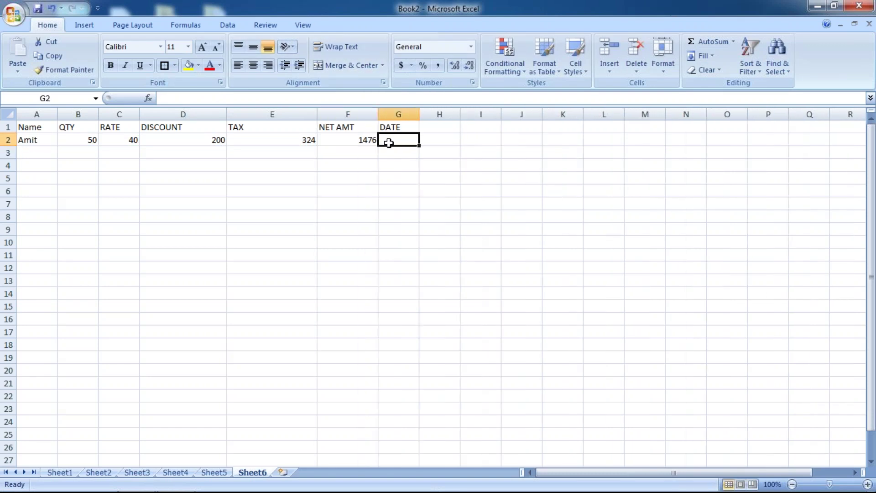
text(DATE)
key(Escape)
text(07-05-2018)
key(Return)
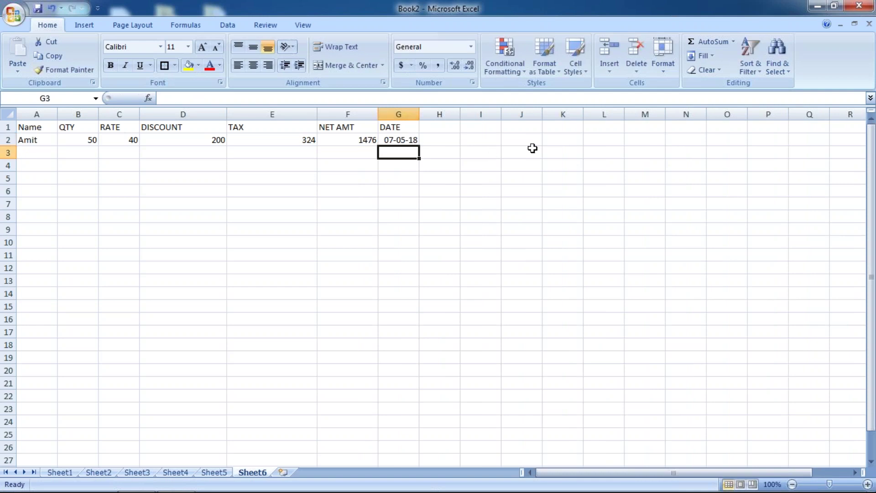
Add the note CTRL+; in J2 with the label date in K2.
click(509, 142)
text(CTRL+;)
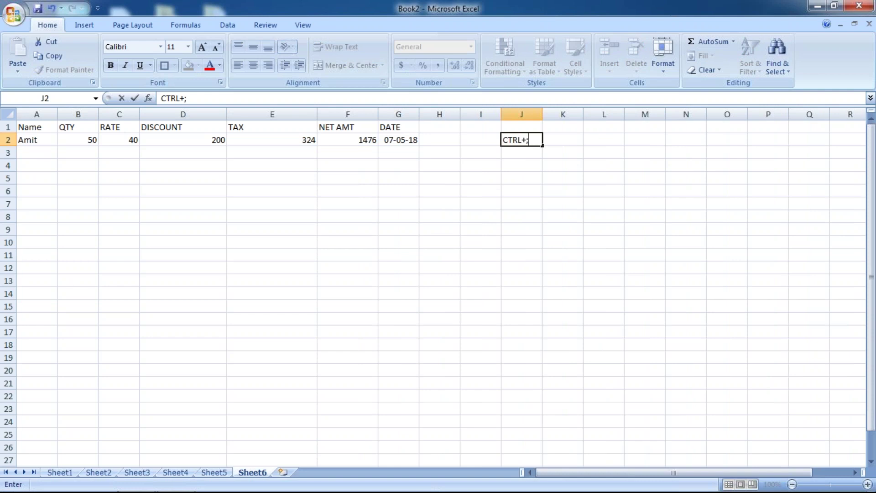
key(Tab)
text(date)
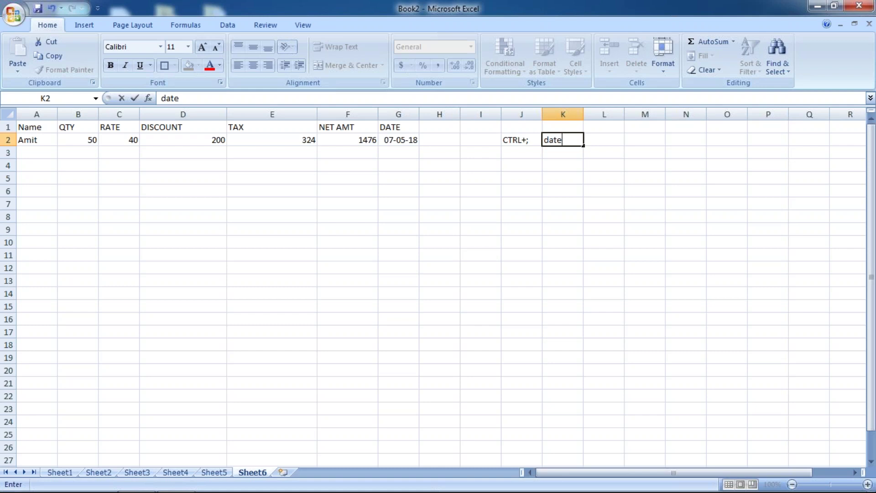
key(Return)
Add the note ctl+; in J3 with the label time in K3.
click(521, 152)
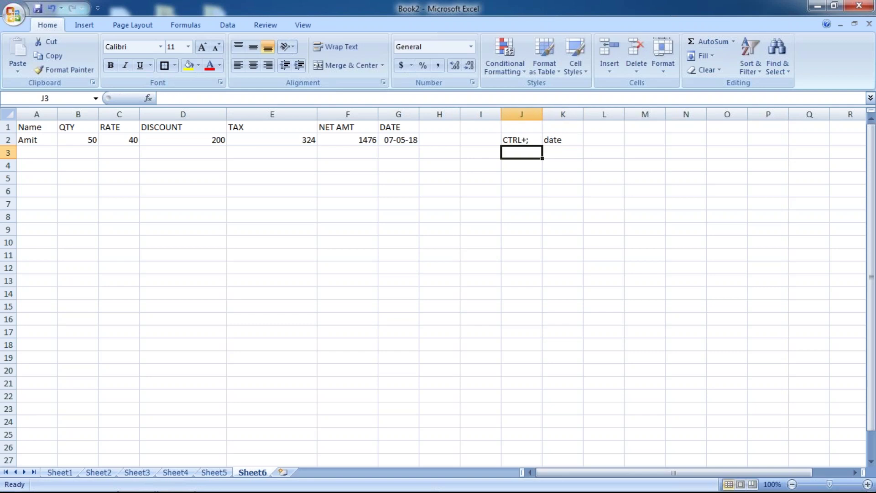
text(ctr+)
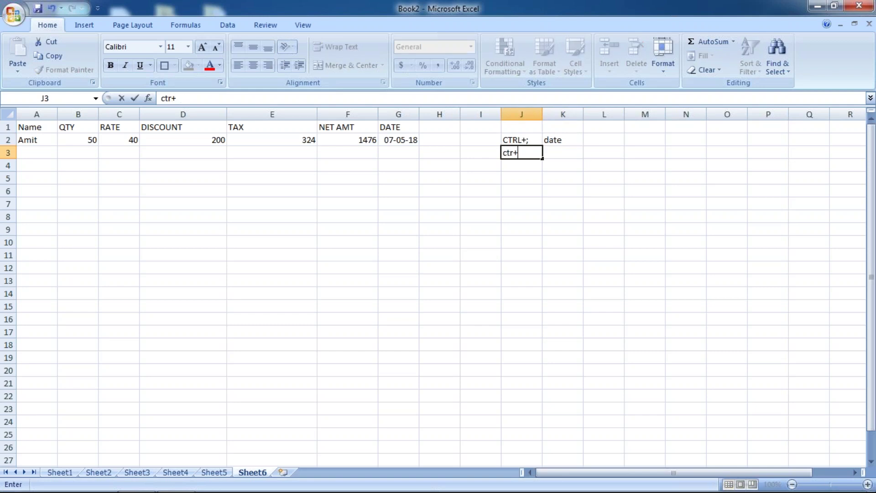
text(:)
key(BackSpace)
key(BackSpace)
key(BackSpace)
text(+)
text(;)
key(Return)
key(Up)
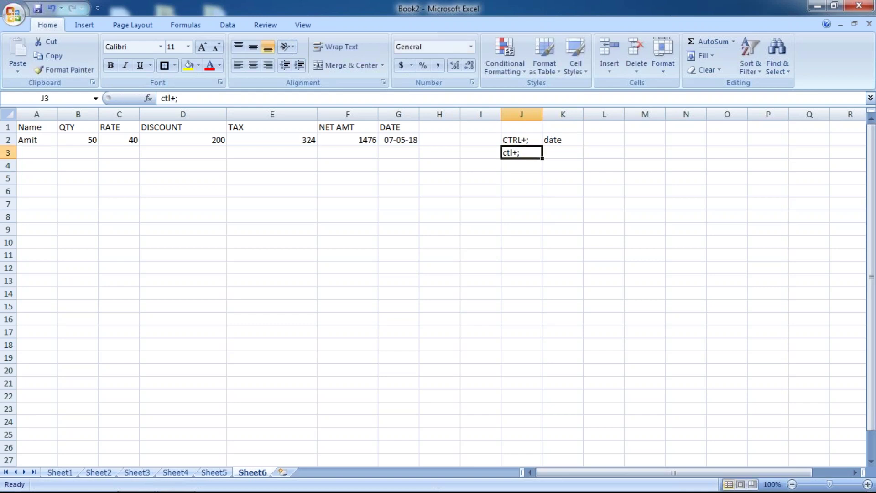
key(Tab)
text(time)
key(Return)
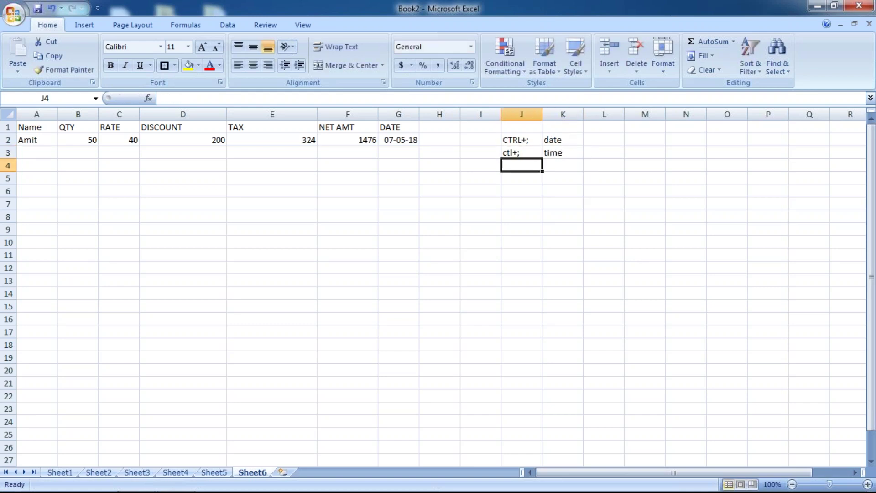
key(Left)
key(Left)
key(Left)
key(Left)
key(Left)
key(Left)
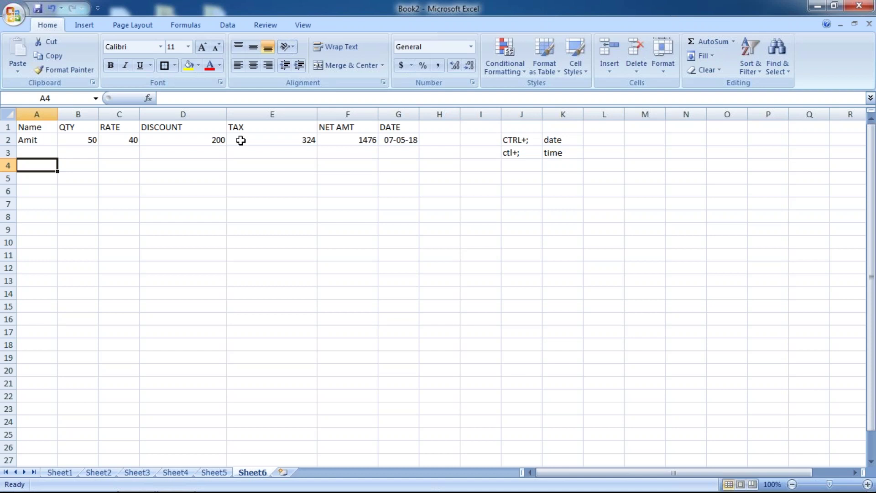
Fill D2:F21 down with Ctrl+D so rows 3–21 show 0 in DISCOUNT, TAX and NET AMT.
drag(205, 140, 356, 378)
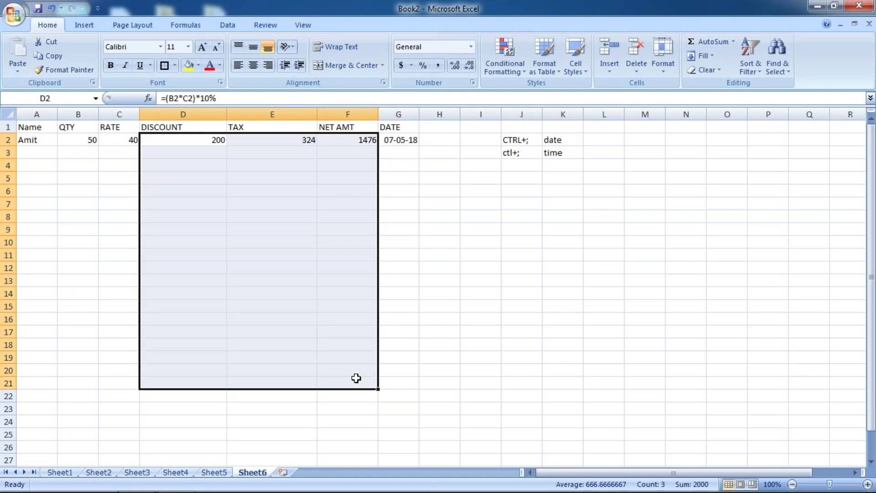
key(ctrl+d)
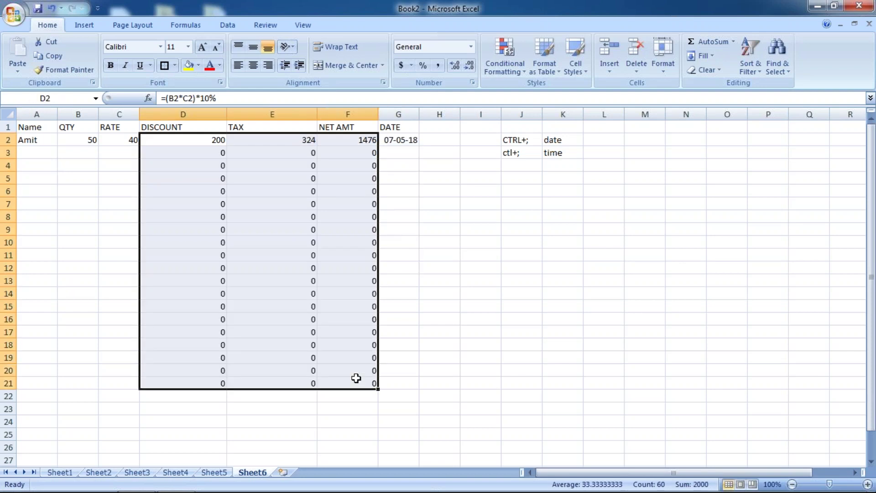
click(355, 377)
click(41, 142)
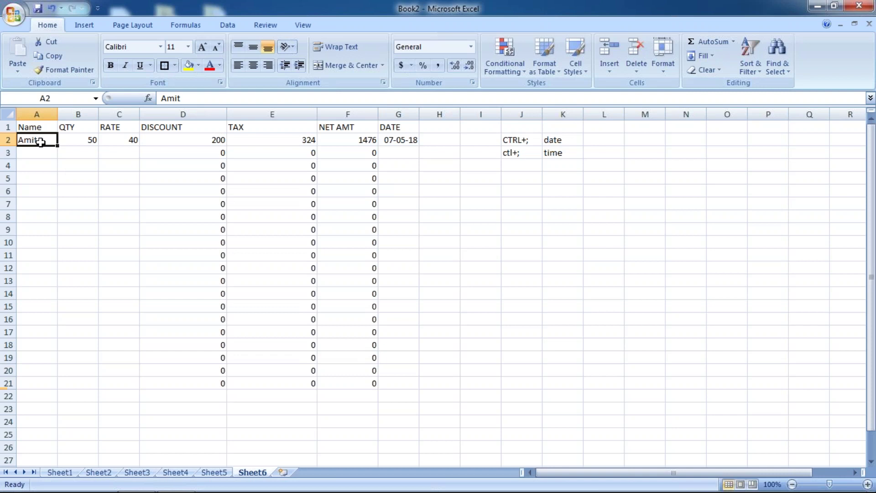
drag(41, 142, 118, 139)
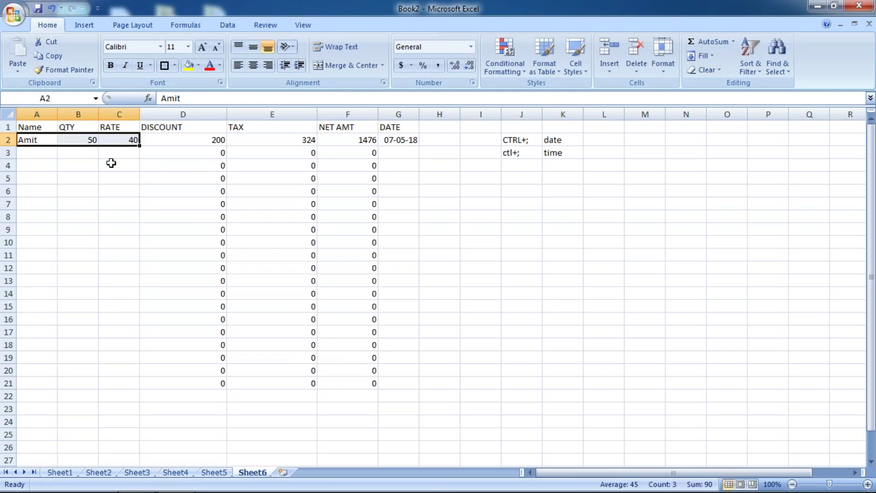
click(78, 152)
click(407, 158)
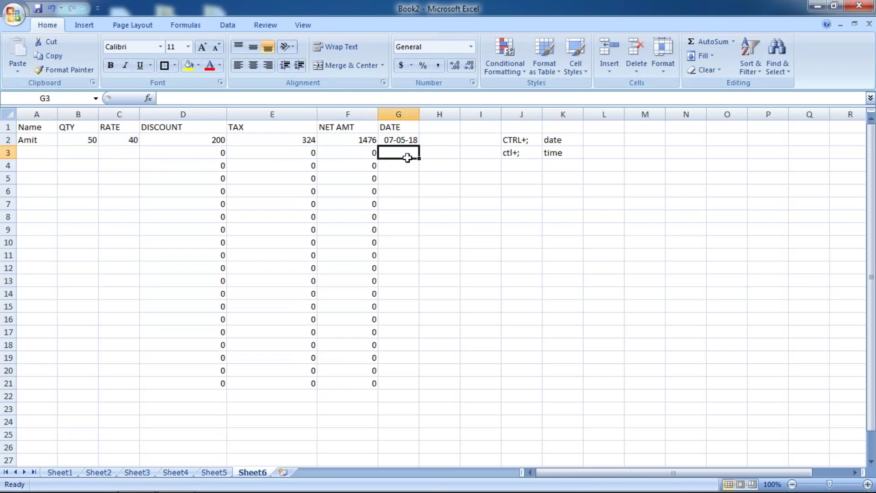
Select the whole sheet and uncheck Locked in Format Cells > Protection.
drag(182, 114, 327, 147)
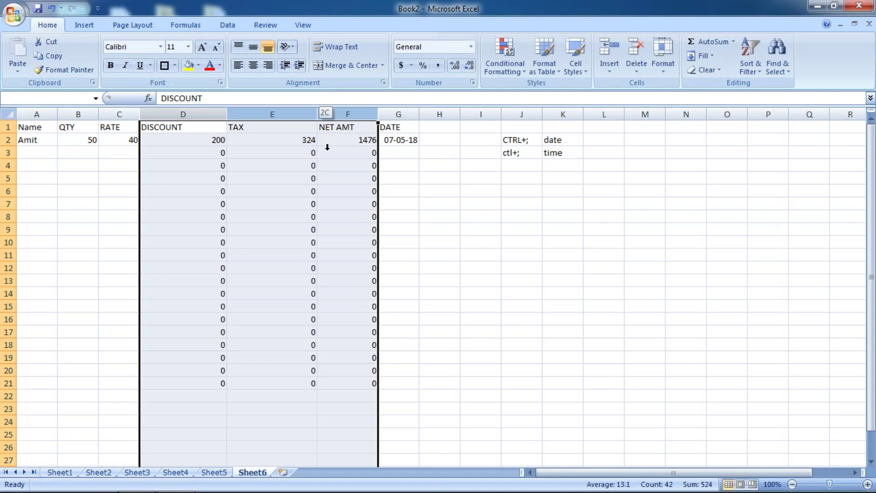
right_click(296, 156)
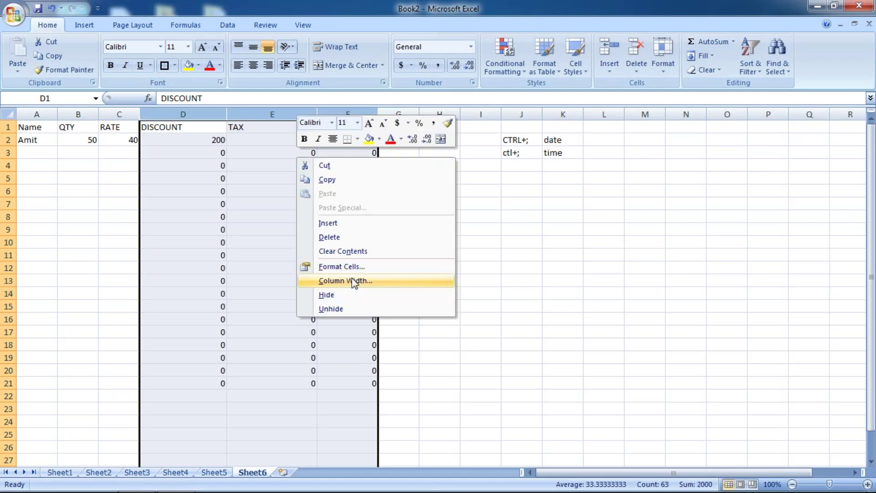
click(342, 308)
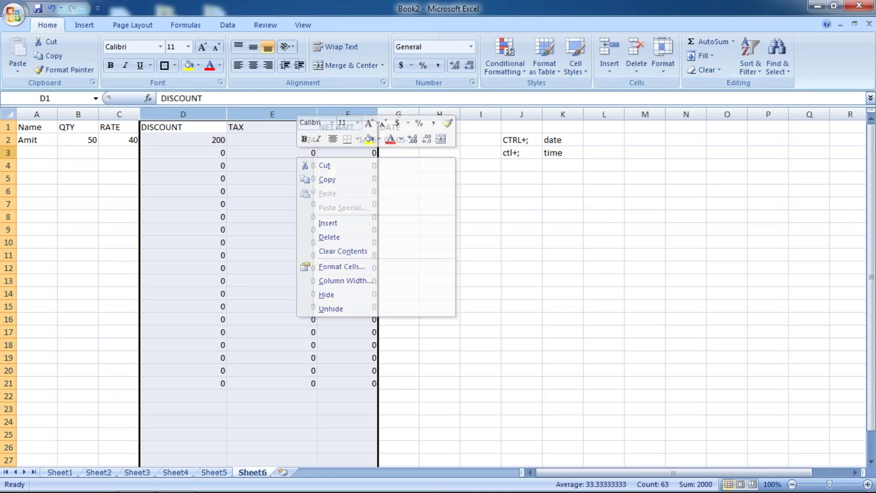
click(8, 114)
right_click(128, 182)
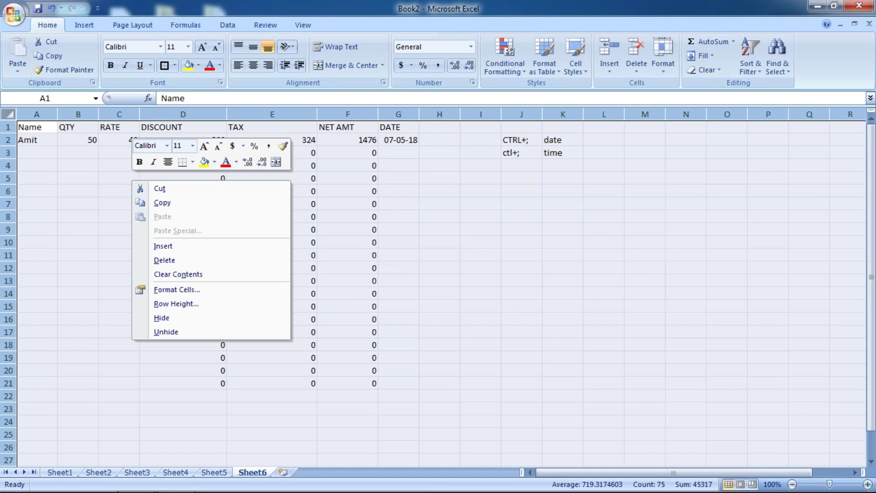
click(234, 287)
click(96, 180)
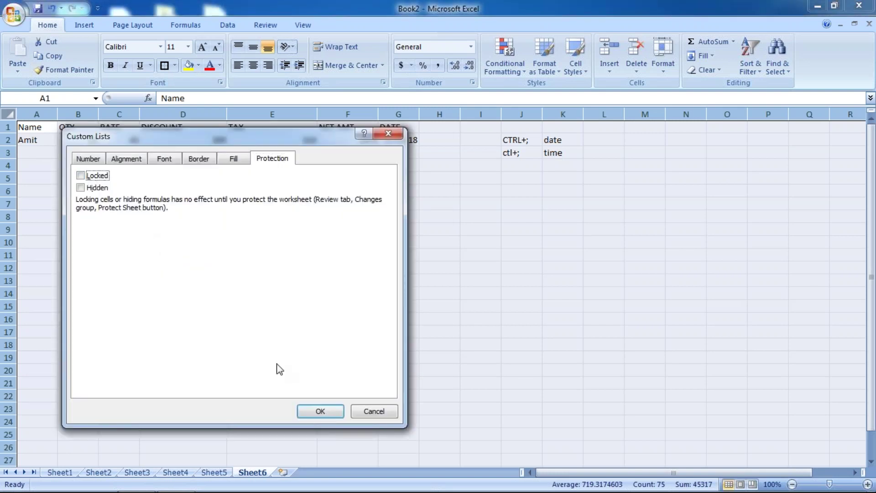
click(320, 411)
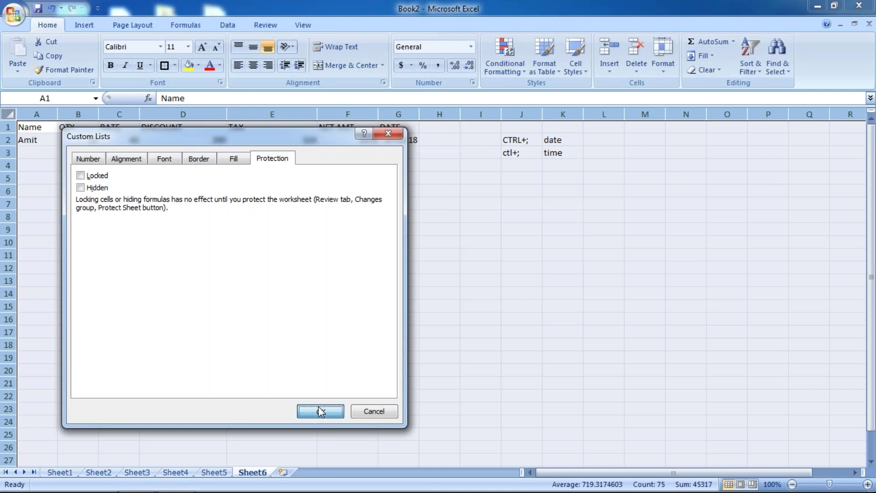
click(164, 269)
Check Locked in Format Cells for the DISCOUNT, TAX and NET AMT columns D–F.
drag(183, 114, 351, 128)
right_click(324, 158)
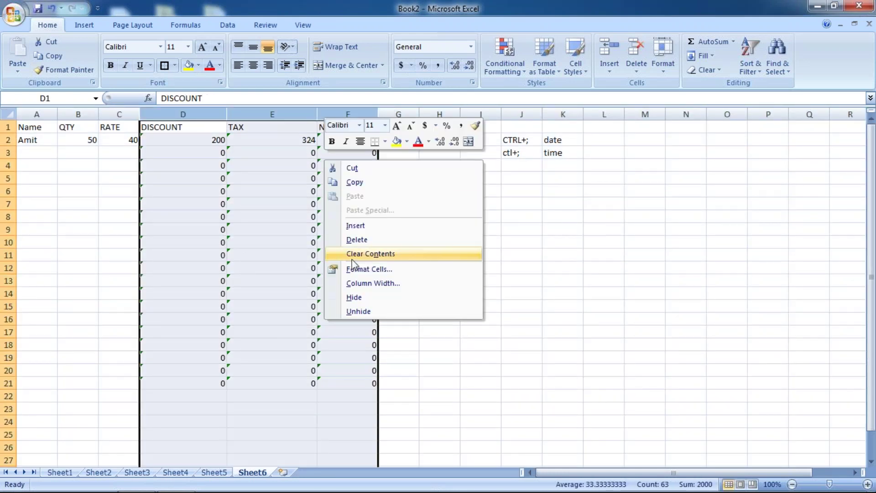
click(365, 270)
click(209, 159)
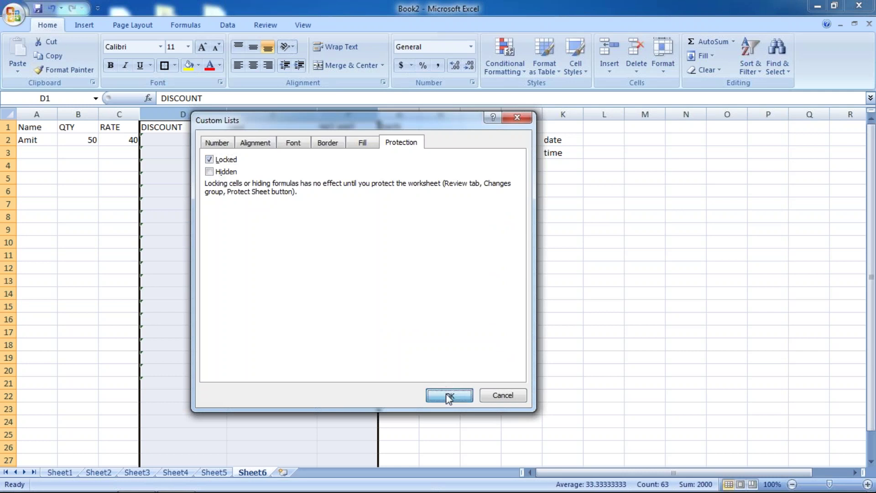
click(448, 394)
click(77, 178)
click(82, 144)
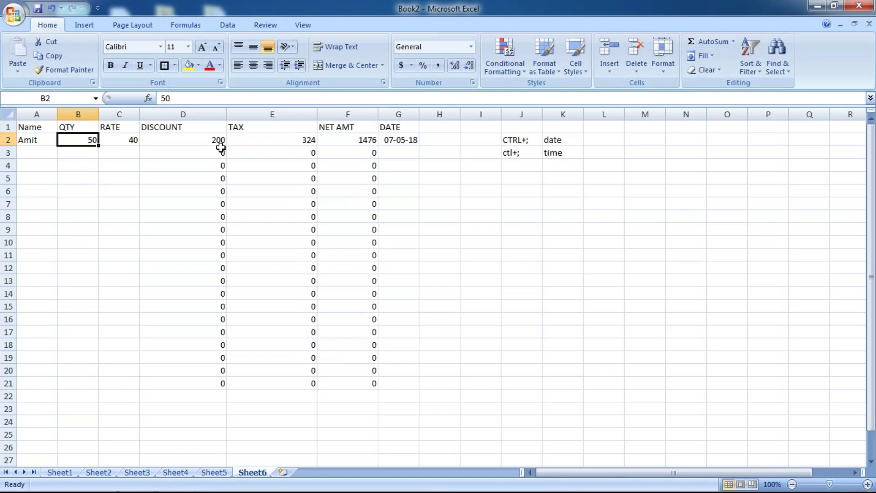
Apply Protect Sheet to Sheet6 from Home > Format, keeping the default permissions.
click(663, 60)
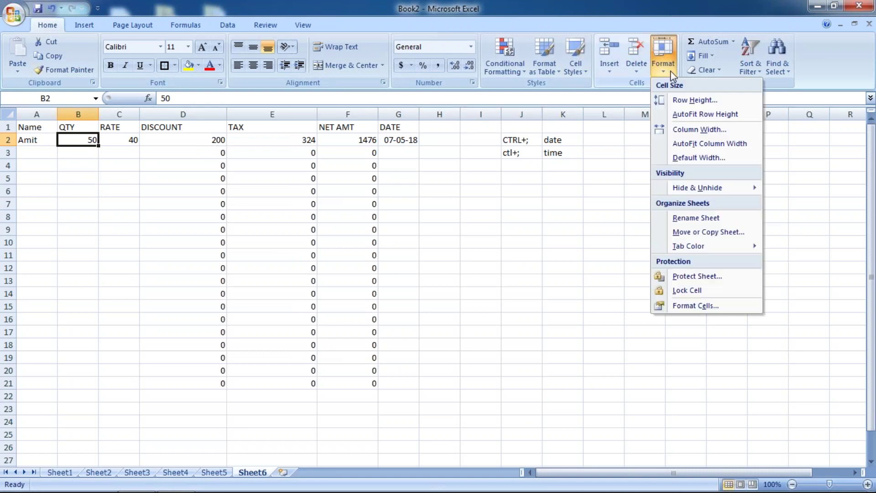
click(684, 276)
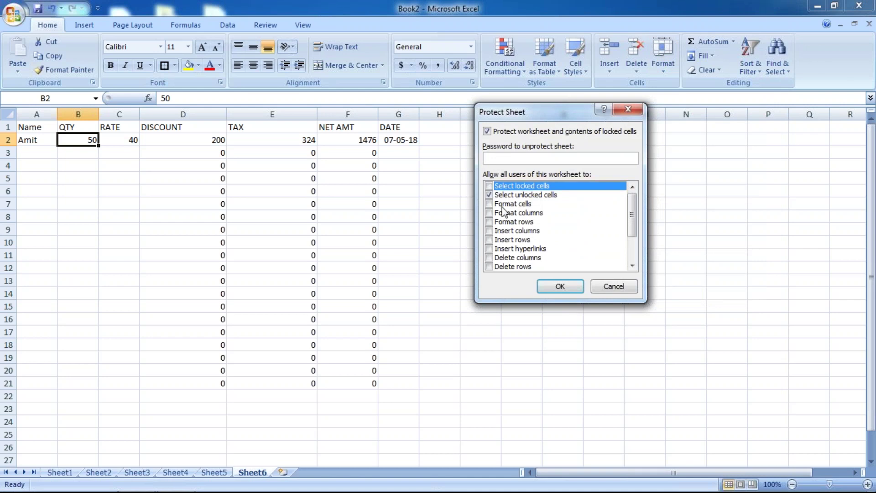
click(560, 286)
click(398, 140)
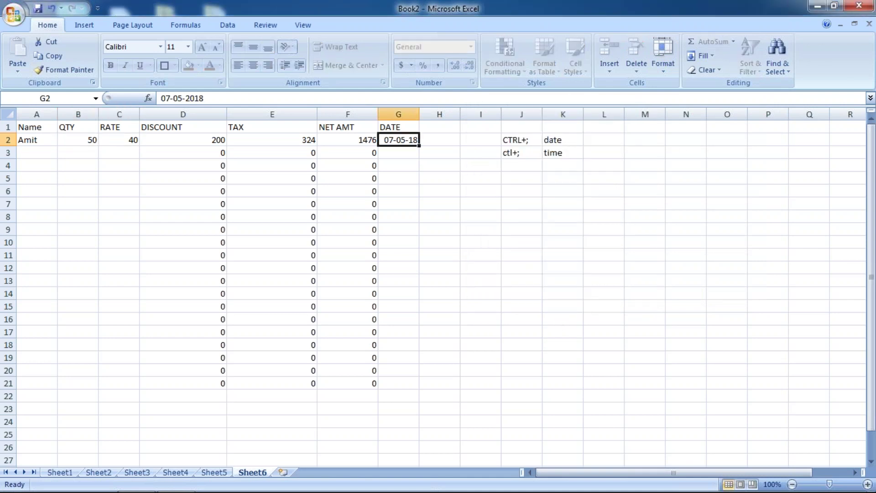
Enter the customer's name, quantity 60 and rate 70 in A3:C3.
key(Right)
key(Right)
key(Right)
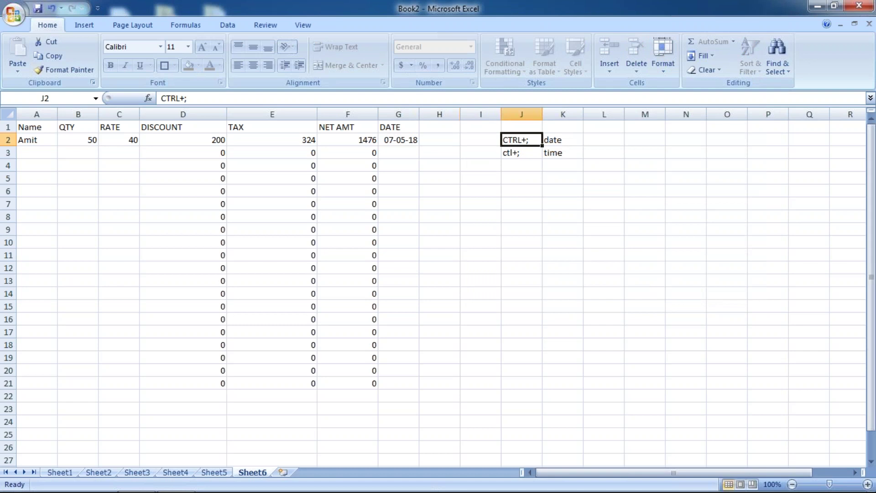
key(Left)
key(Left)
key(Down)
text(ra)
key(Escape)
text(Ravi)
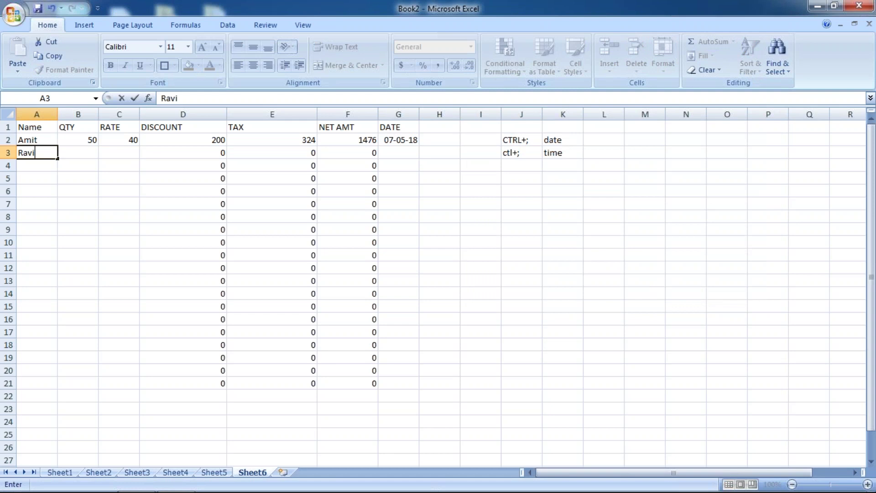
key(Tab)
text(60)
key(Return)
key(Up)
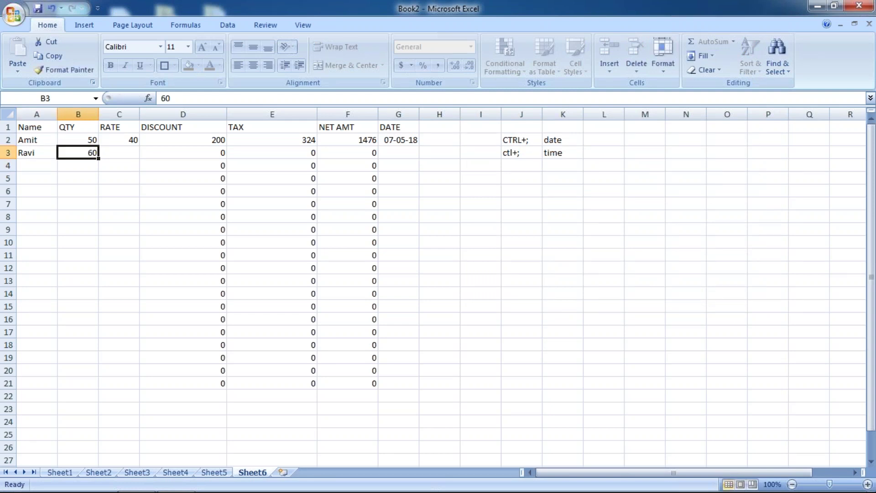
key(Right)
text(70)
key(Return)
key(Up)
key(Down)
key(Up)
key(Down)
key(Up)
Enter the date 07-05-18 in G3, giving row 3 a NET AMT of 3099.6.
click(398, 153)
key(Left)
key(Left)
key(Left)
key(Down)
key(Up)
key(Right)
key(Right)
key(Right)
key(Down)
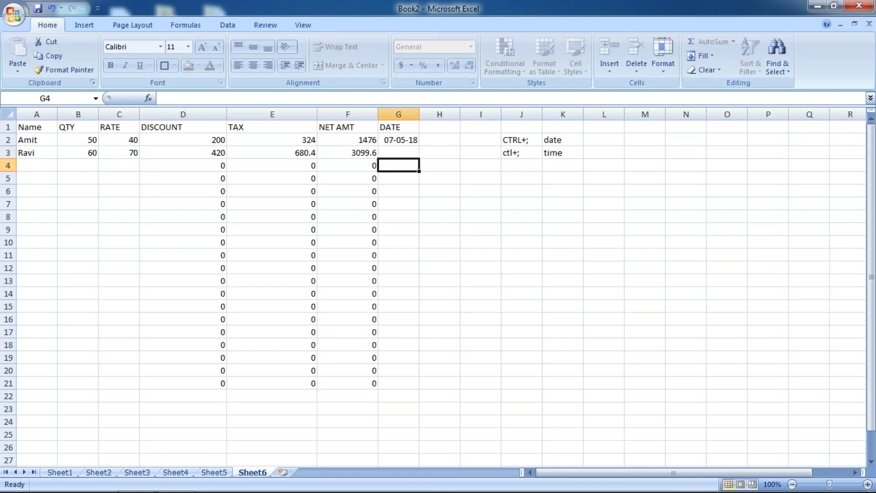
key(Up)
text(07-5)
text(18)
key(Return)
click(568, 295)
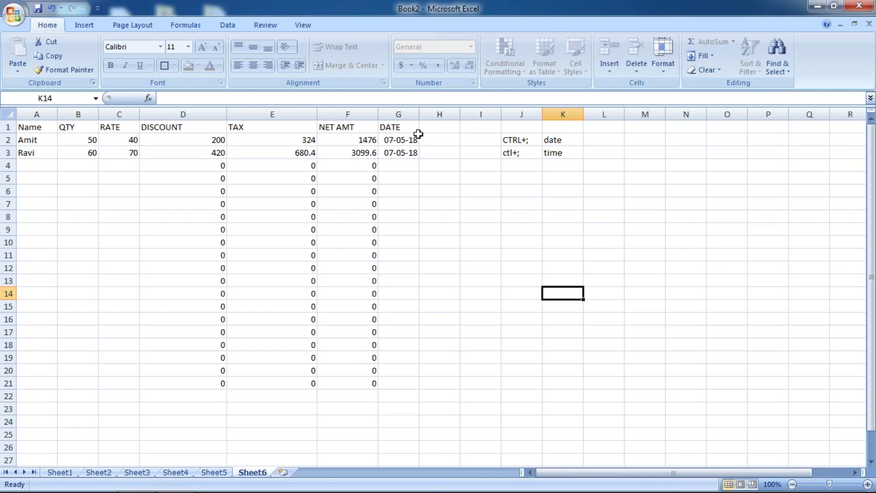
Unprotect Sheet6 from the Home Format menu and bring up Protect Sheet.
click(663, 53)
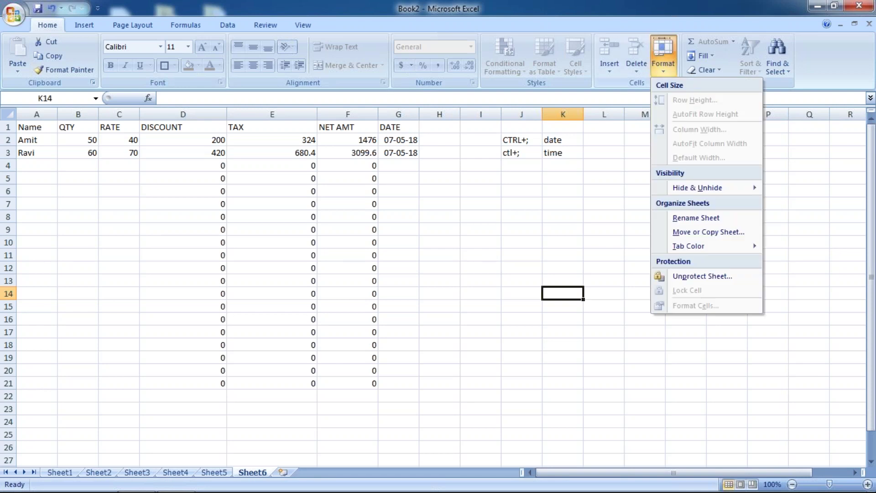
click(693, 276)
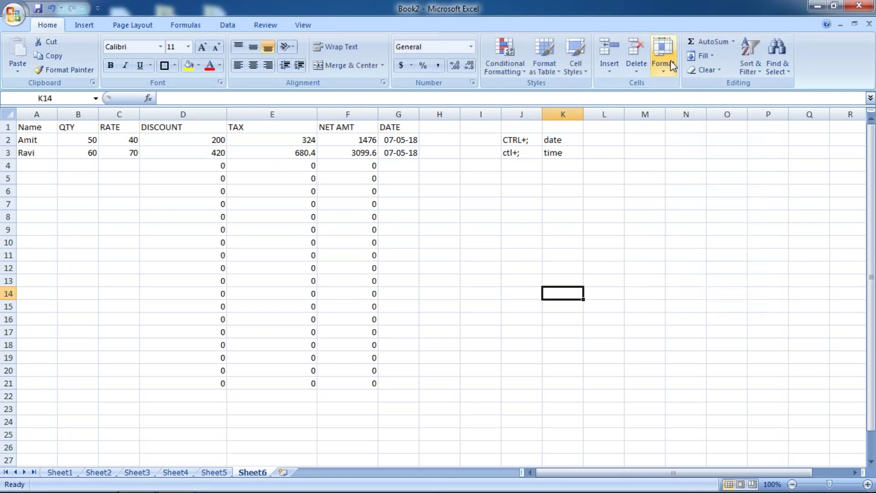
click(663, 54)
click(666, 276)
Toggle the Select locked cells and Select unlocked cells permissions on and off.
click(488, 195)
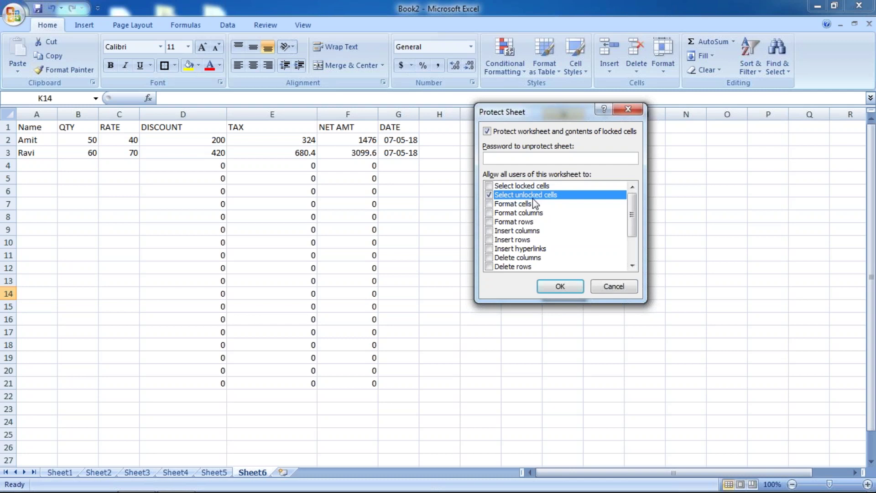
key(Tab)
click(490, 185)
click(489, 194)
click(489, 185)
click(489, 194)
click(489, 195)
click(489, 196)
click(489, 186)
click(489, 195)
click(489, 186)
click(489, 195)
Try the cell-selection permissions again, then cancel Protect Sheet without protecting.
click(489, 186)
click(490, 204)
click(490, 196)
click(489, 195)
click(488, 186)
click(489, 195)
click(489, 186)
click(489, 195)
click(616, 288)
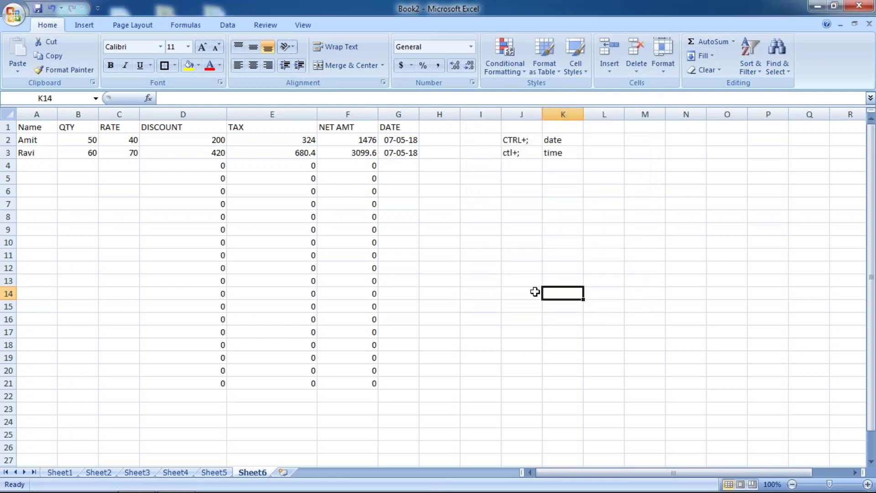
click(663, 71)
click(587, 223)
Insert the new blank Sheet7, toggle Lock Cell from Home > Format, and select L2.
click(283, 473)
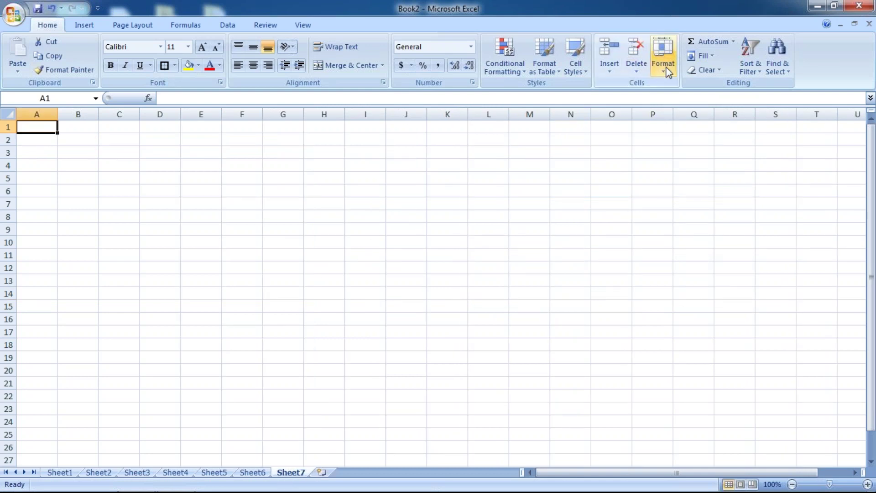
click(663, 64)
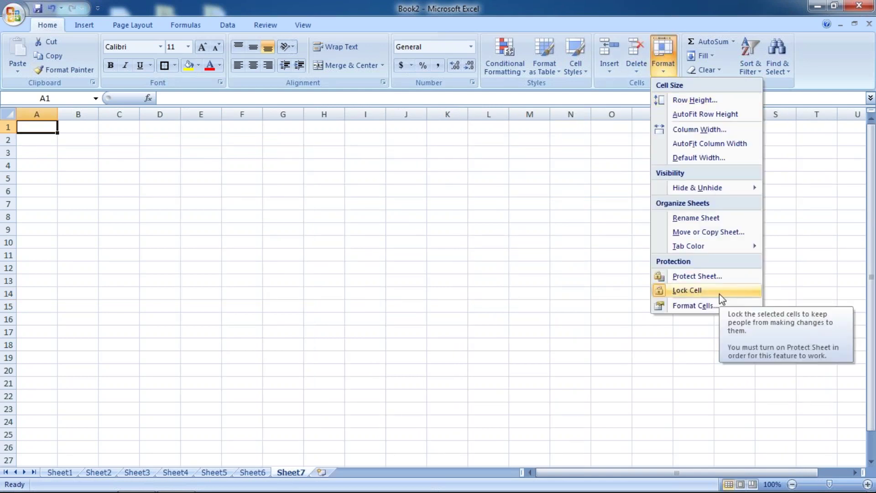
click(691, 294)
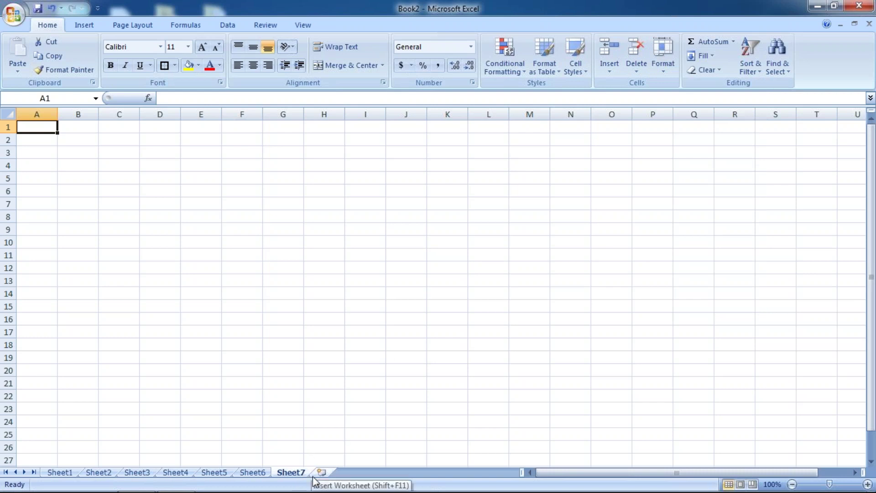
click(492, 145)
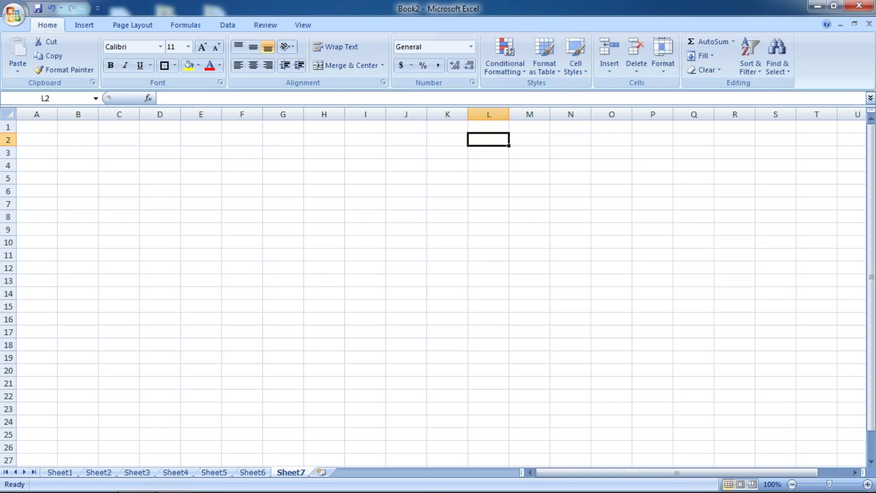
Protect Sheet1 from its tab menu with default settings, then return to Sheet7.
click(68, 472)
right_click(69, 473)
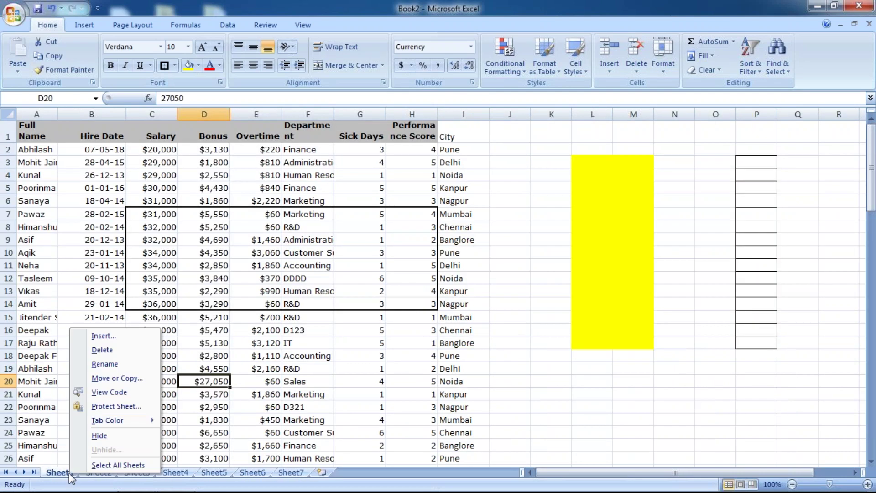
click(116, 407)
click(118, 477)
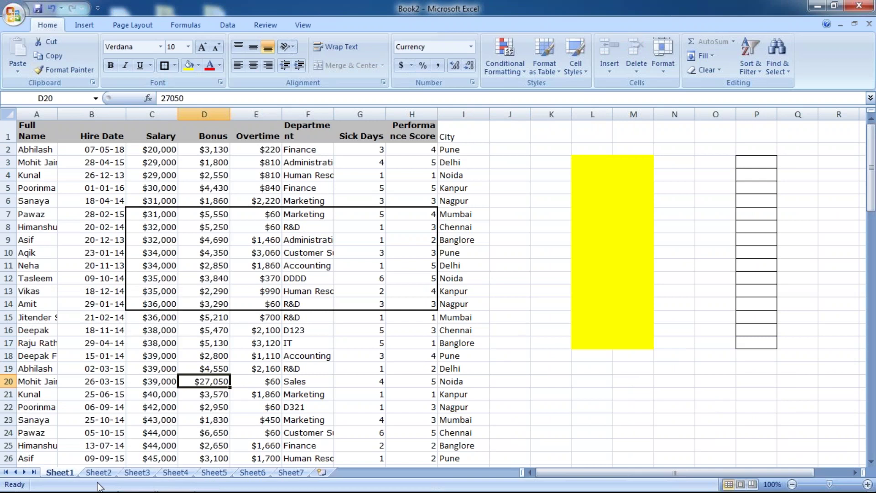
right_click(70, 473)
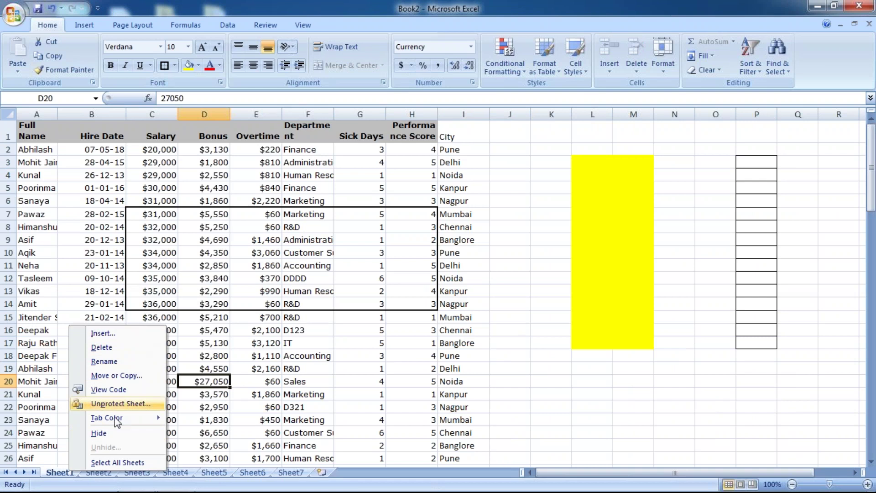
click(298, 473)
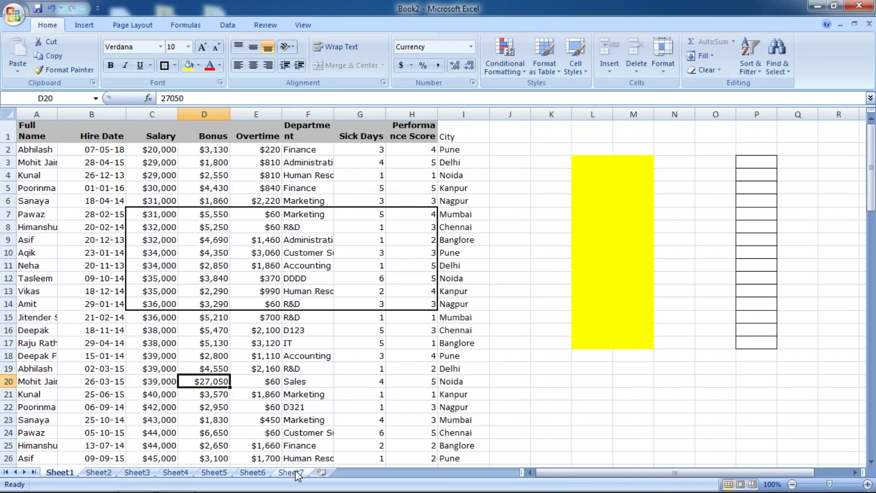
click(297, 474)
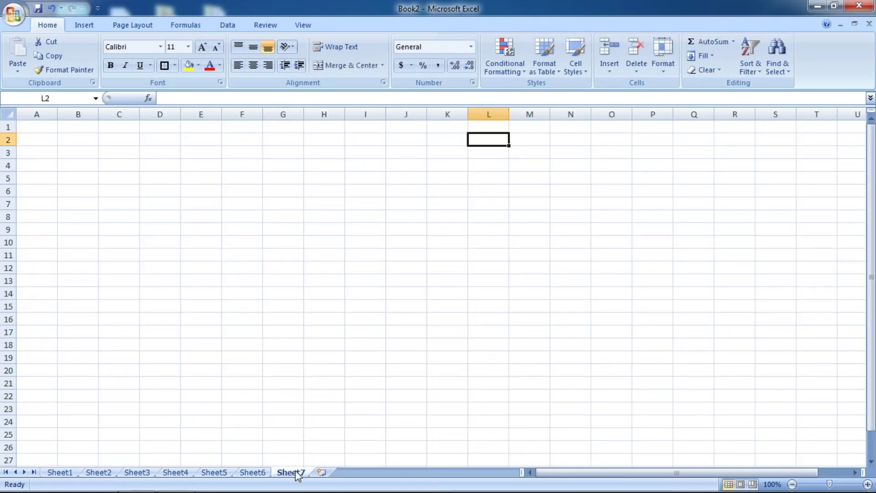
Open Review > Protect Sheet for Sheet7 but cancel, then select cell G18.
click(228, 27)
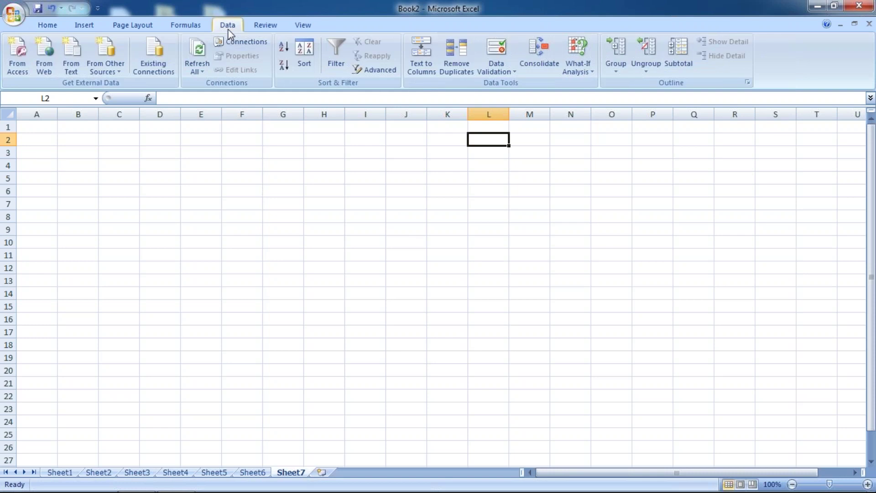
click(254, 29)
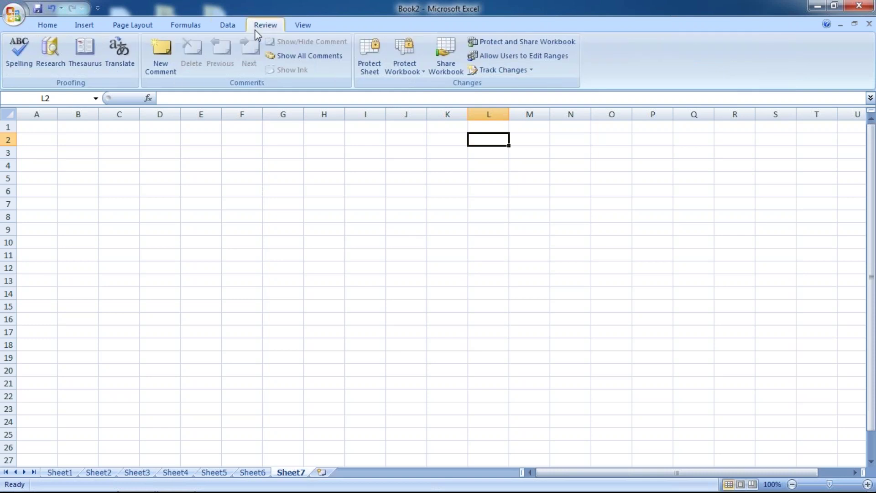
click(368, 72)
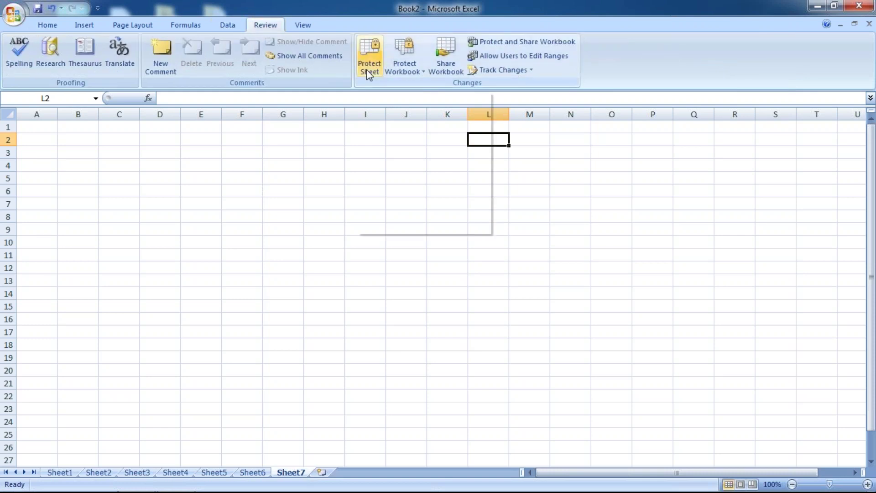
click(367, 71)
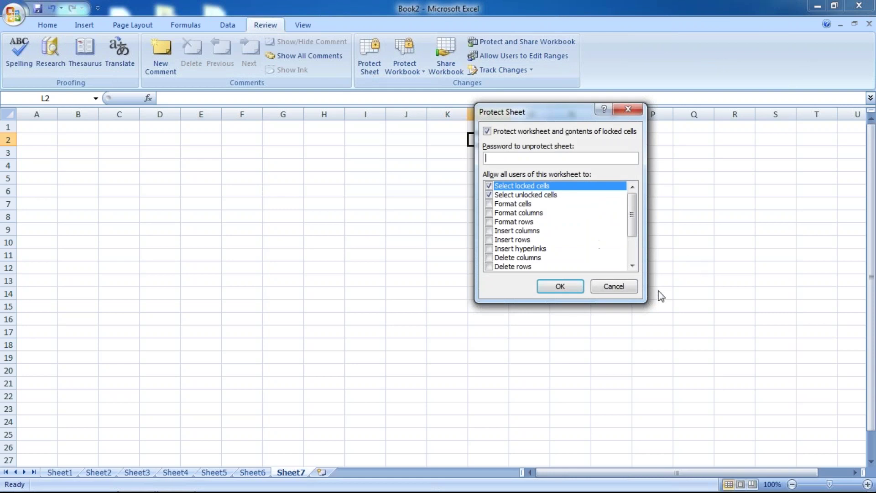
click(631, 290)
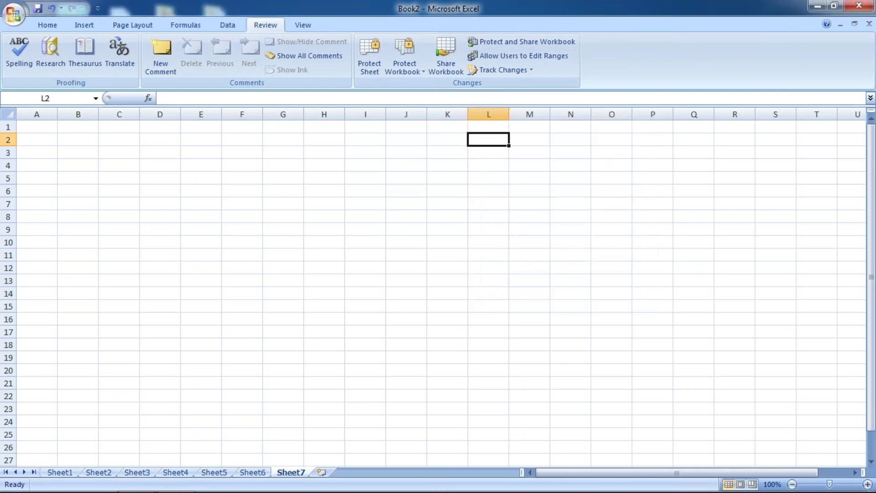
click(47, 25)
click(669, 70)
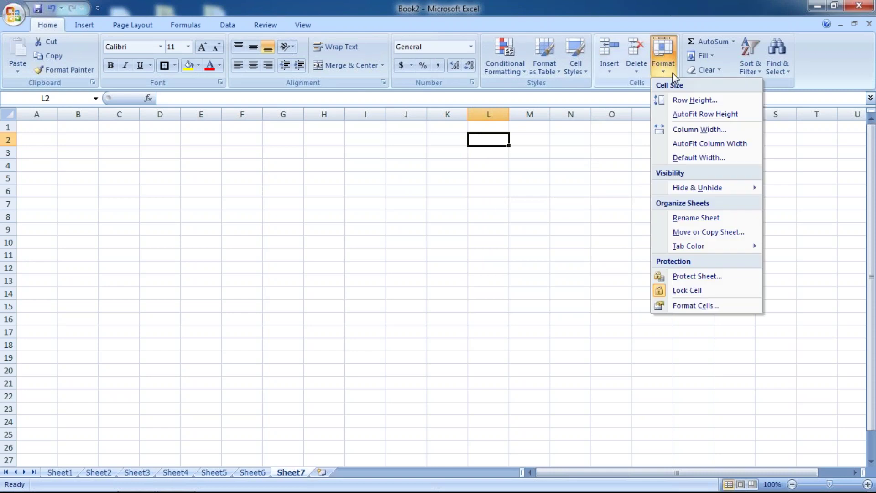
key(Escape)
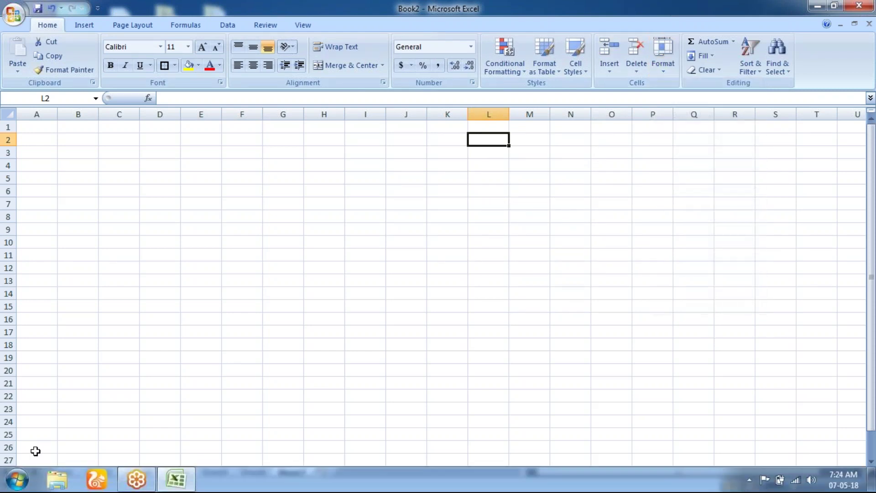
click(266, 343)
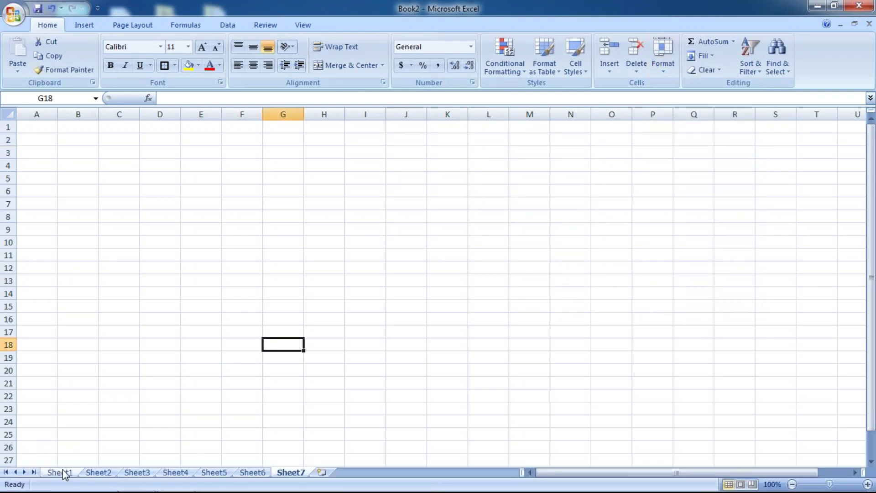
click(265, 24)
click(370, 68)
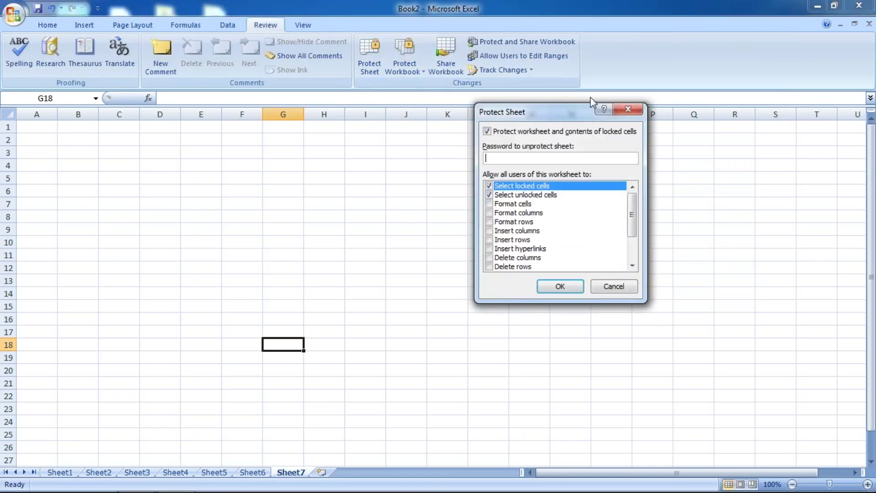
click(628, 109)
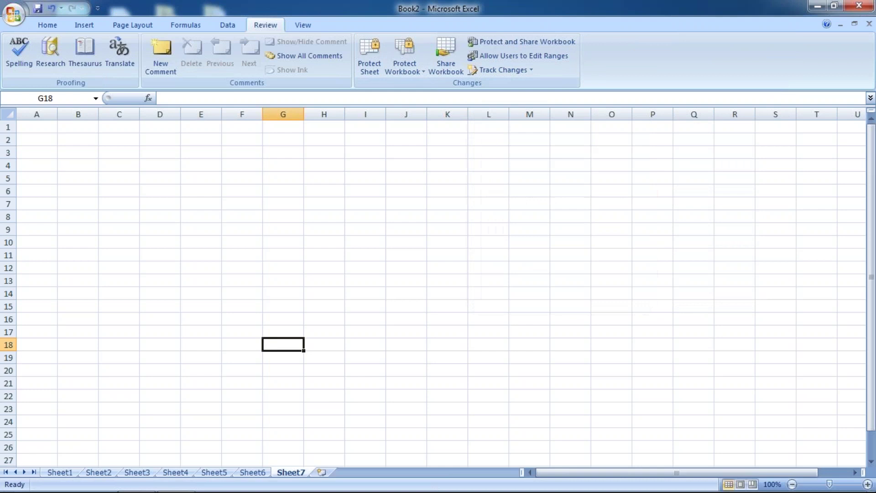
click(402, 73)
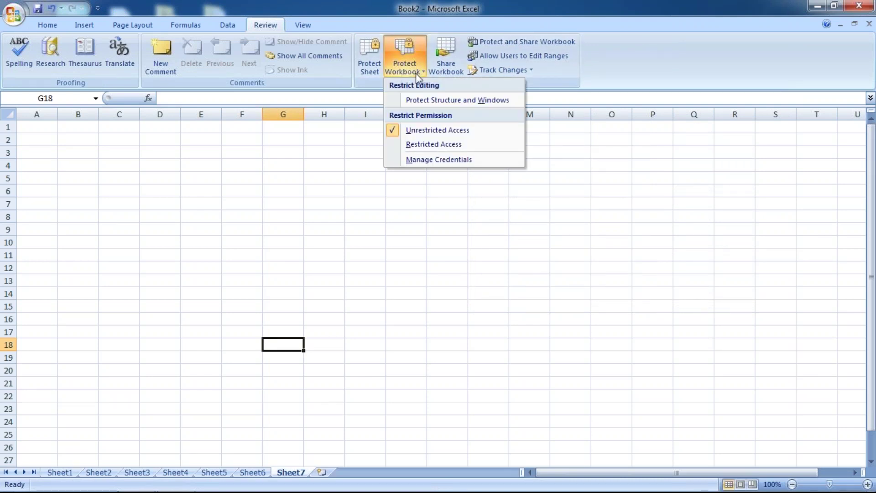
click(440, 101)
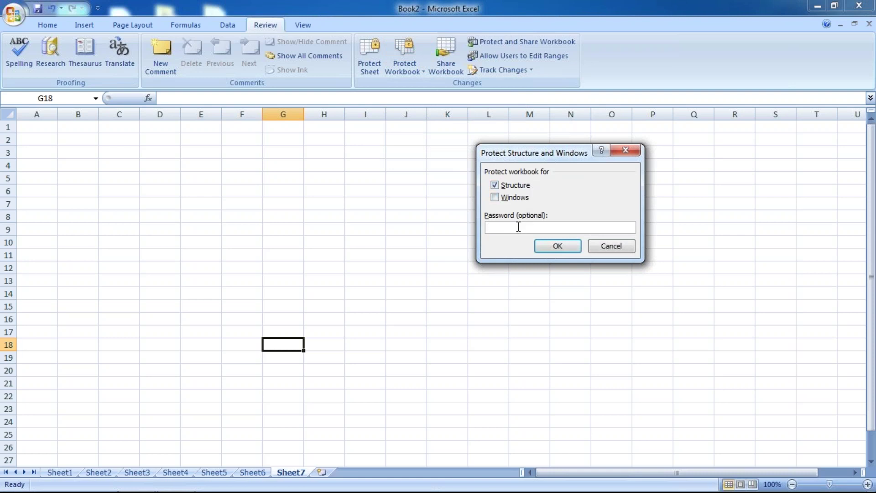
text(1)
key(Return)
text(1)
key(Return)
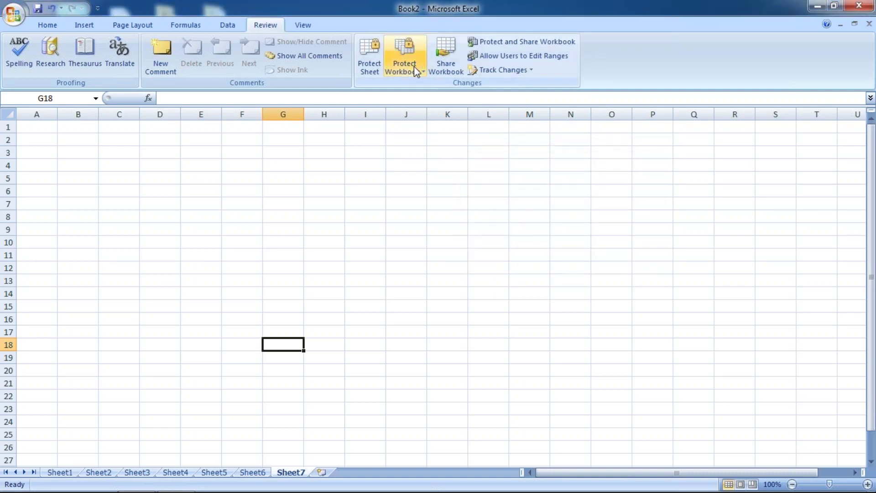
Check Sheet7's tab commands are locked, then unprotect the workbook structure with its password.
right_click(293, 474)
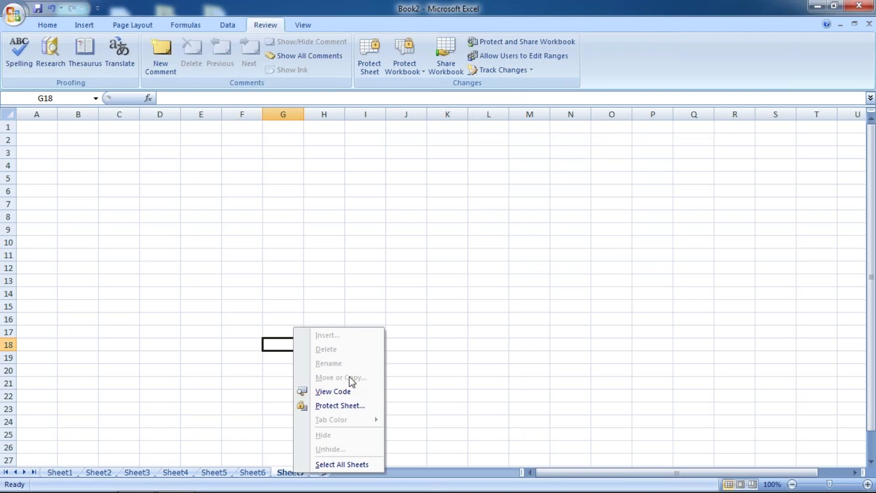
click(468, 272)
click(410, 73)
click(414, 100)
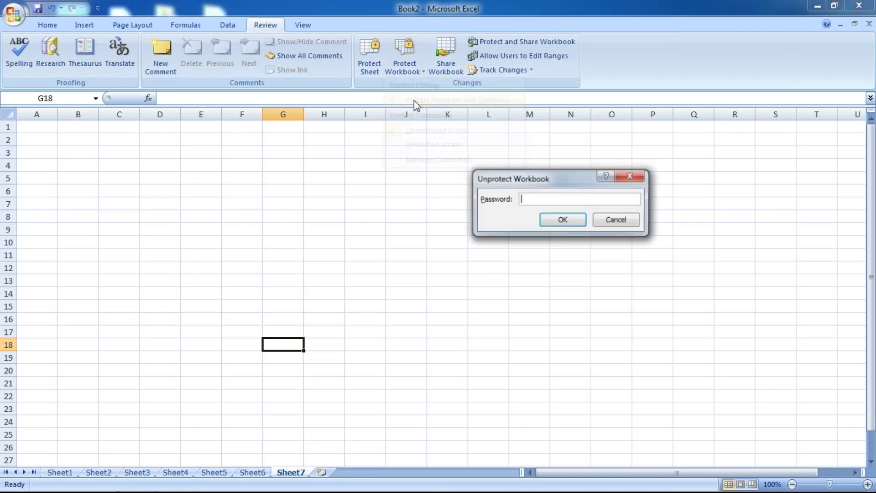
text(1)
key(Return)
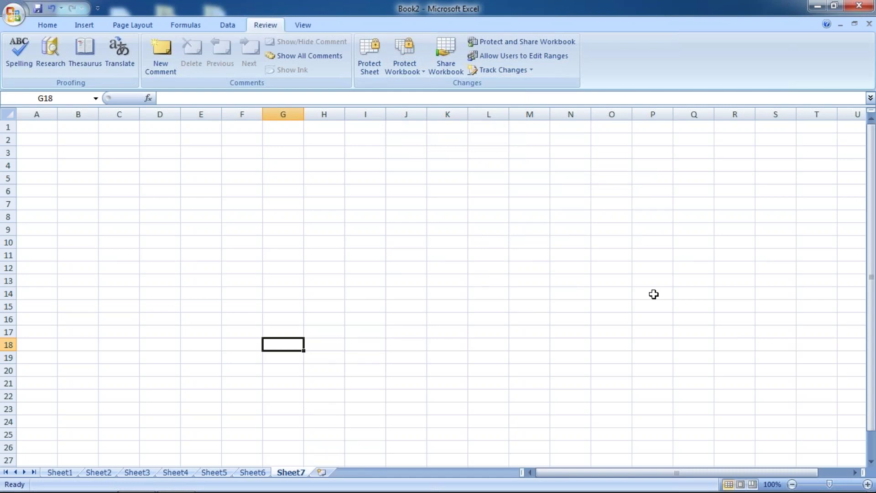
click(404, 64)
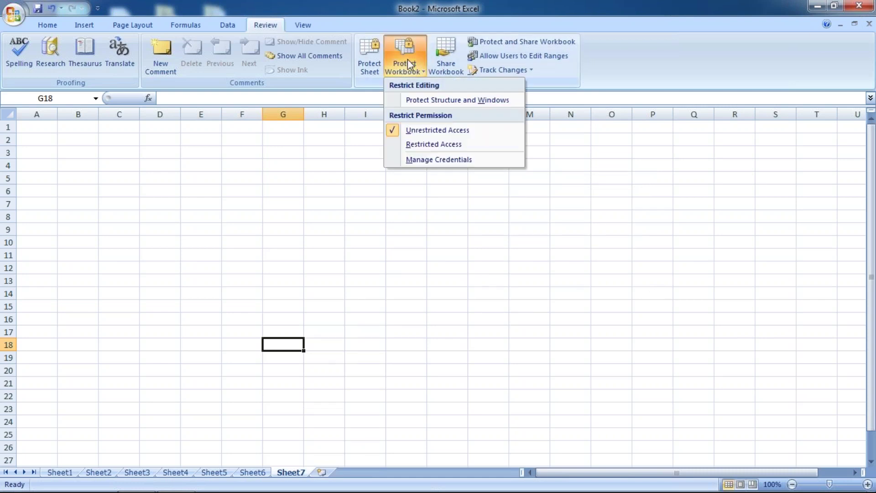
click(422, 100)
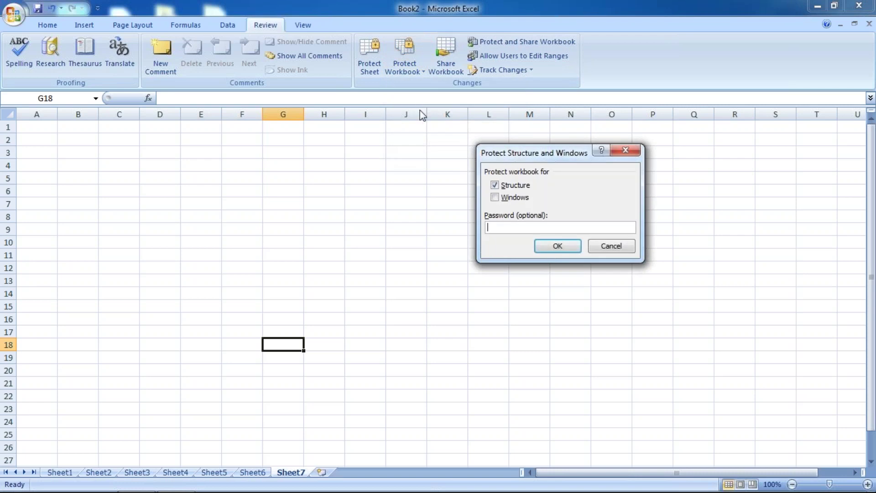
click(494, 197)
text(1)
key(Return)
text(1)
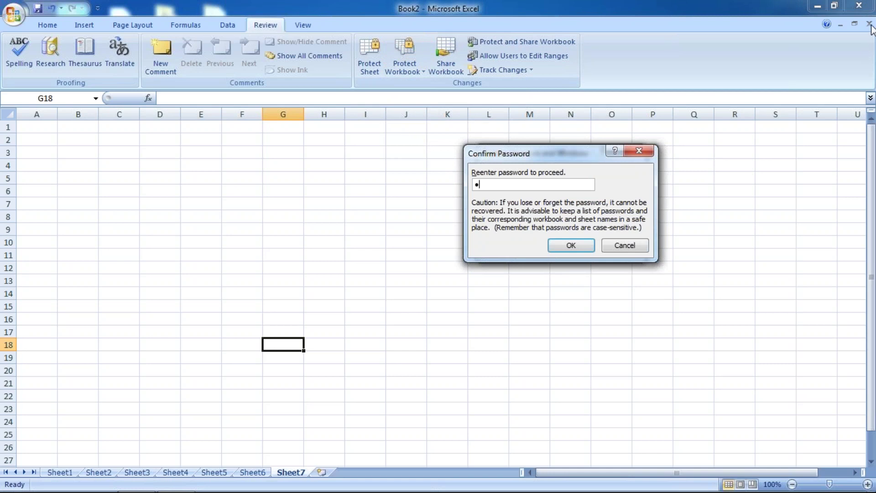
key(Return)
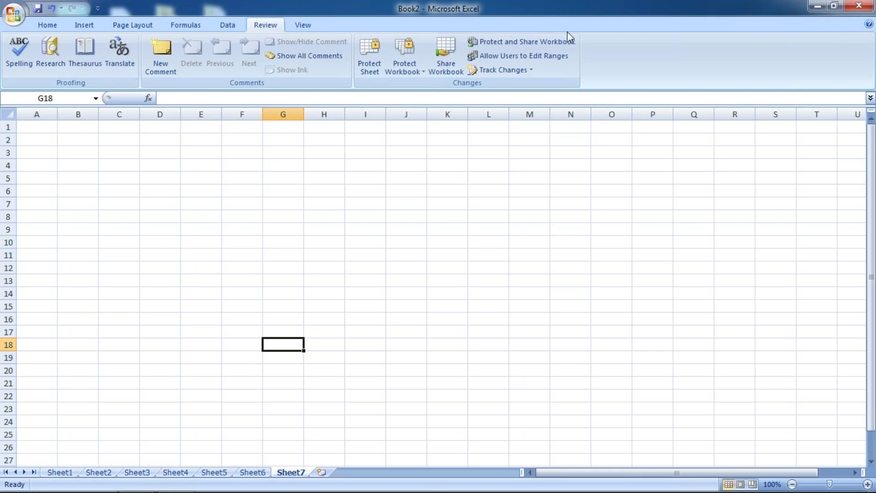
click(403, 59)
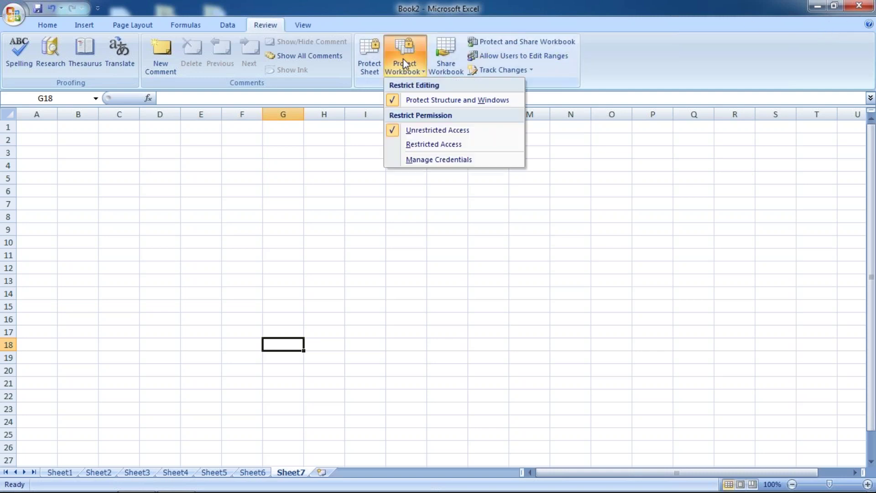
click(432, 104)
text(1)
key(Return)
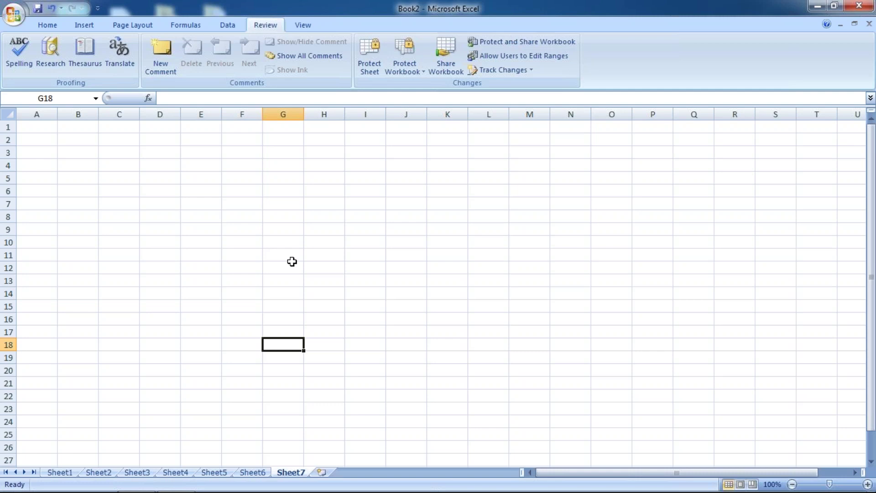
click(8, 23)
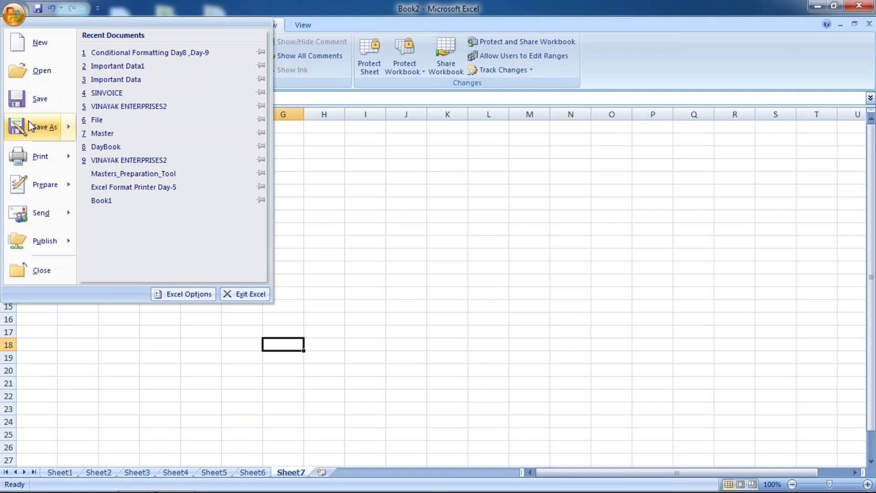
click(28, 120)
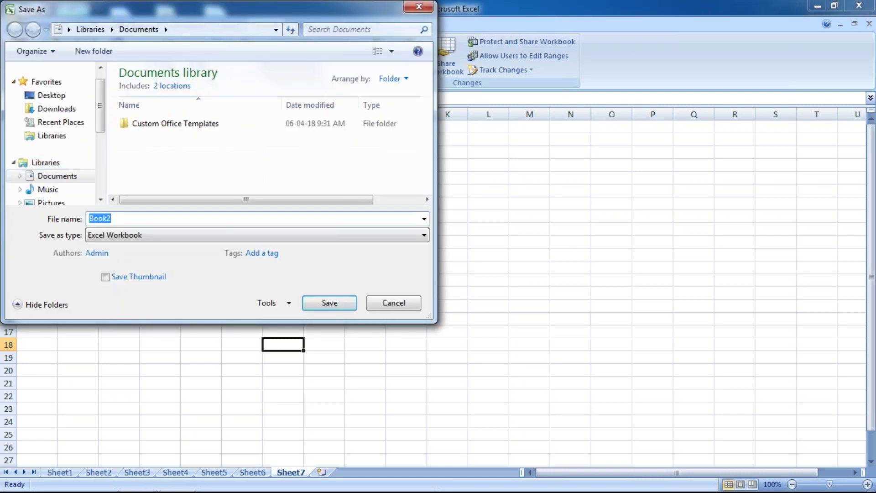
click(288, 303)
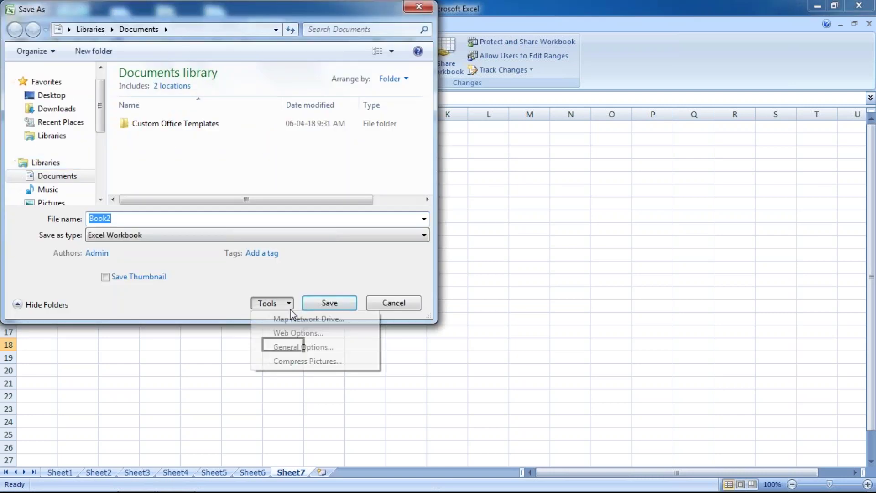
click(297, 351)
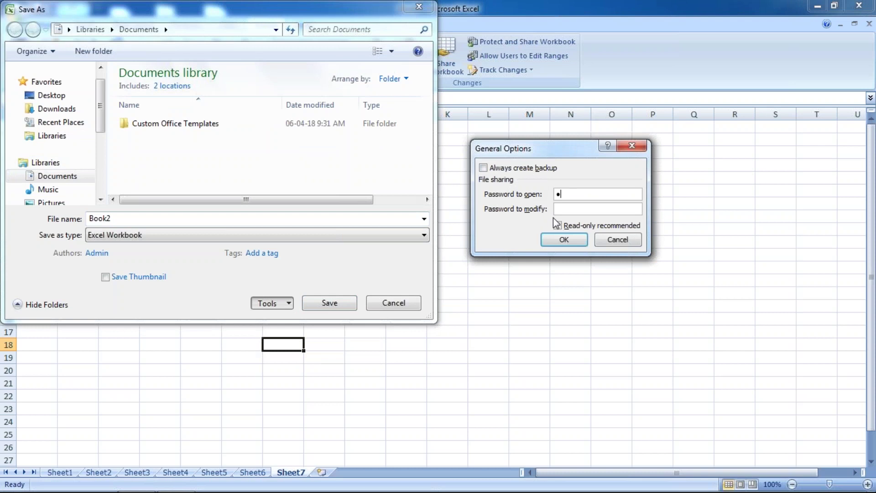
click(566, 209)
key(Return)
key(Return)
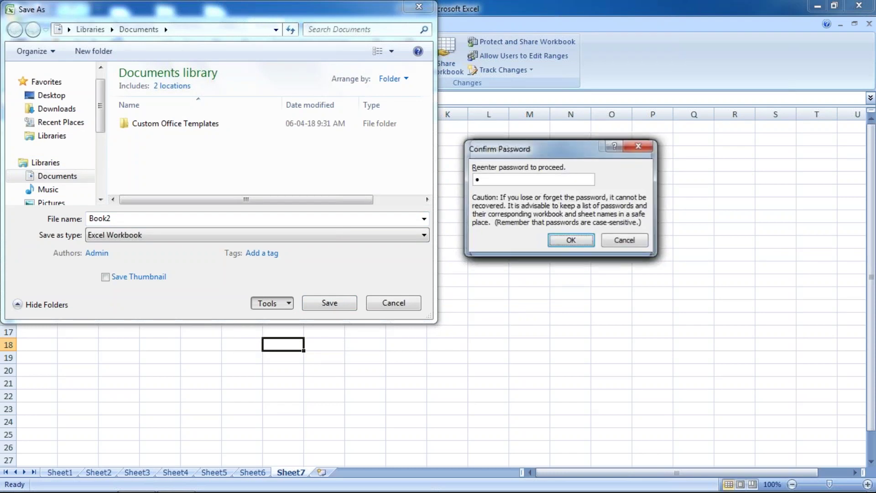
key(Return)
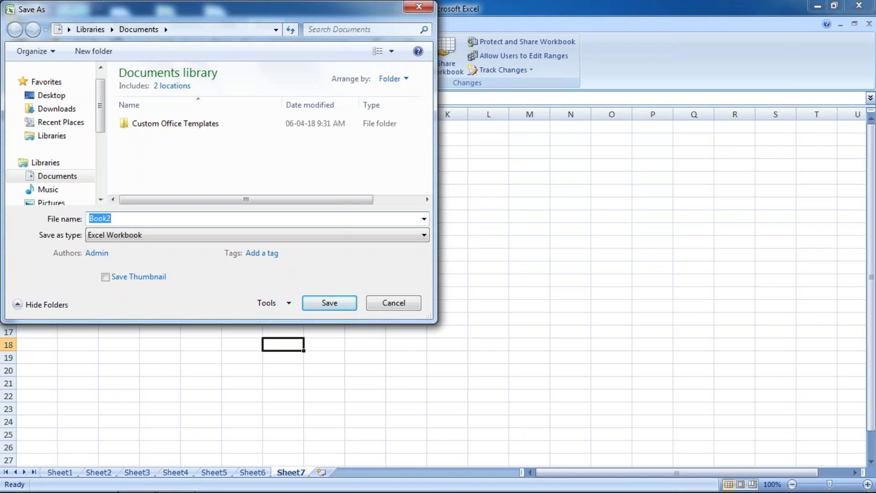
click(382, 309)
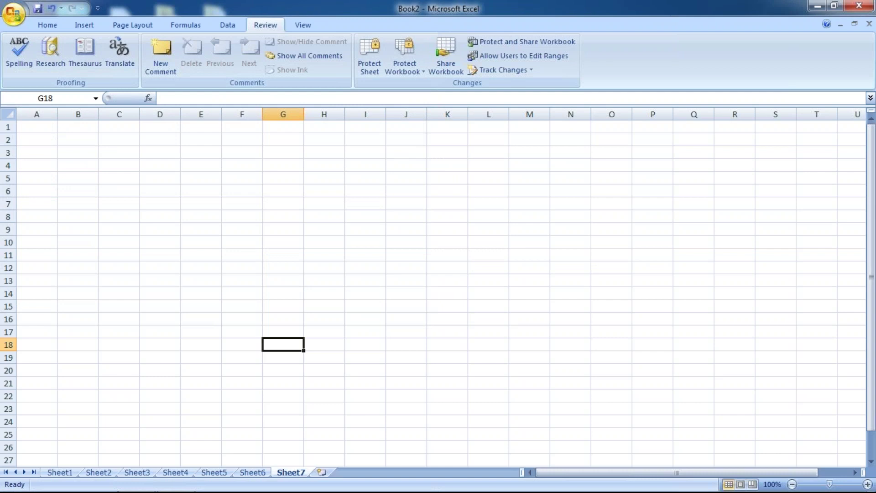
Close Excel and agree to save the changes to Book2.
click(14, 10)
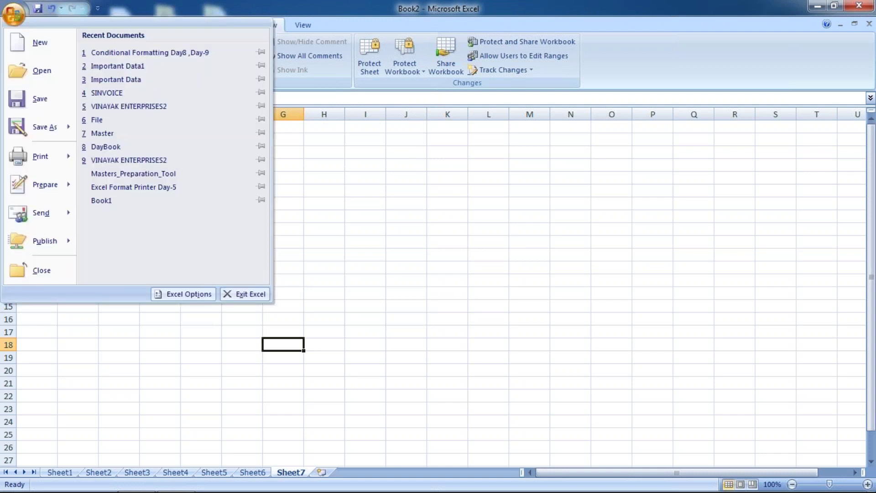
click(531, 246)
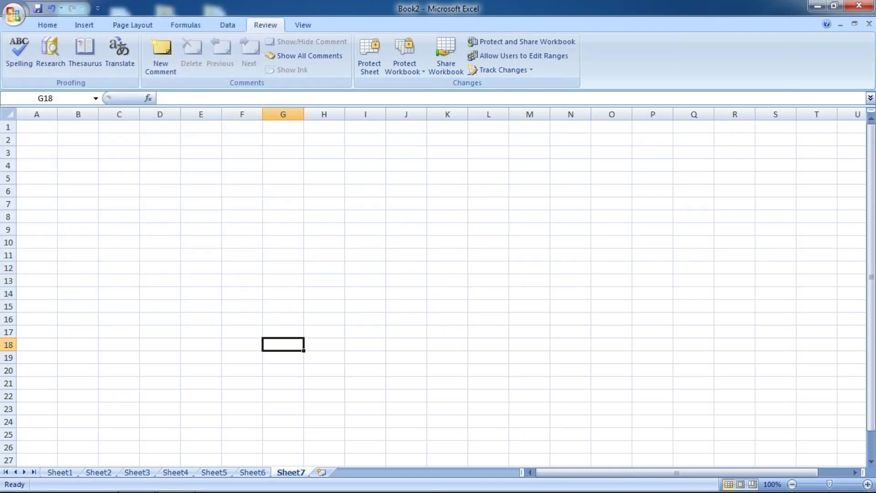
click(858, 5)
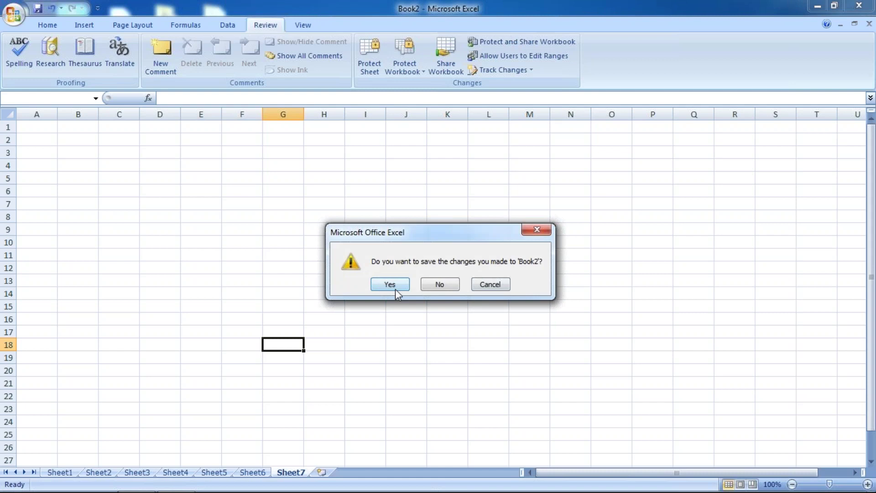
click(396, 291)
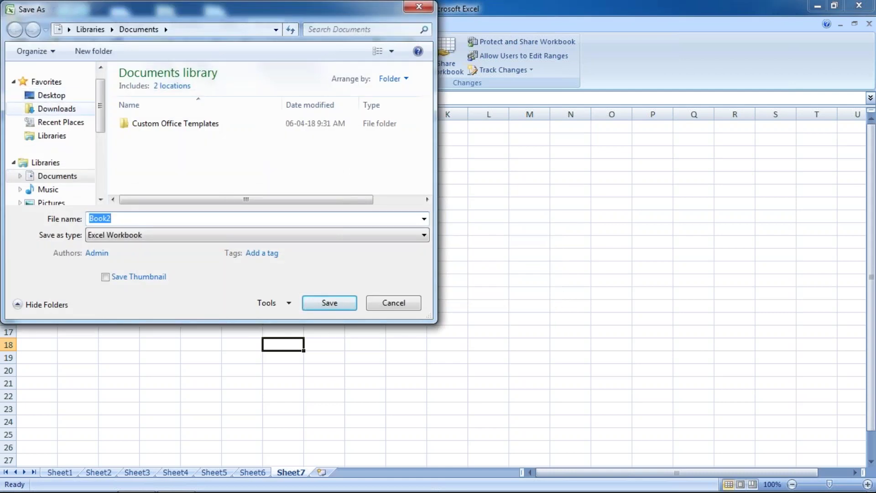
Save Book2 to the Desktop with a General Options file password, then exit Excel.
click(62, 97)
click(287, 303)
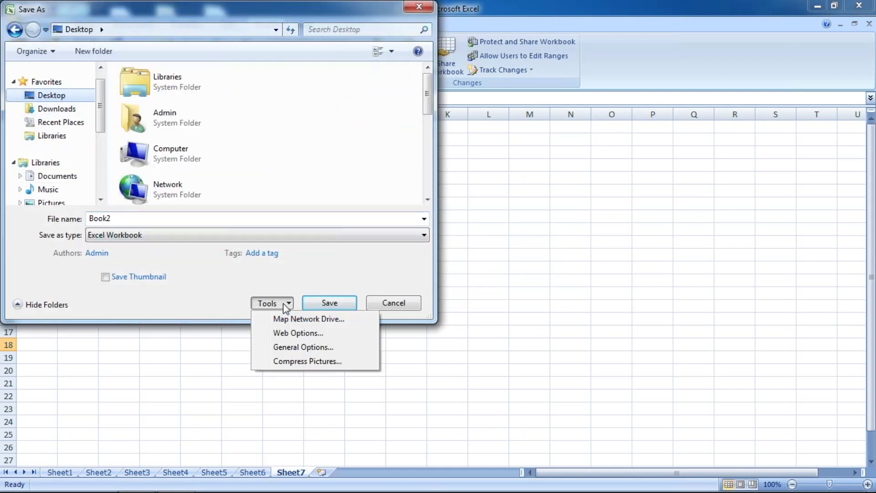
click(294, 347)
key(Return)
key(Return)
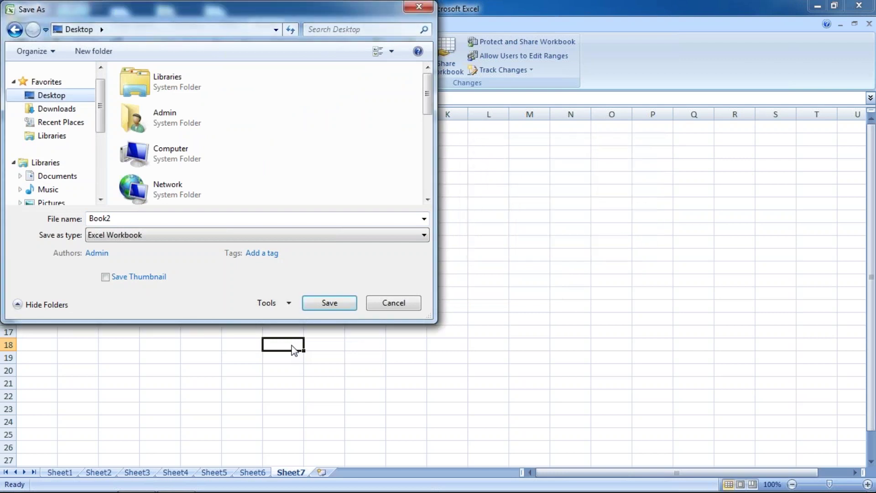
click(324, 303)
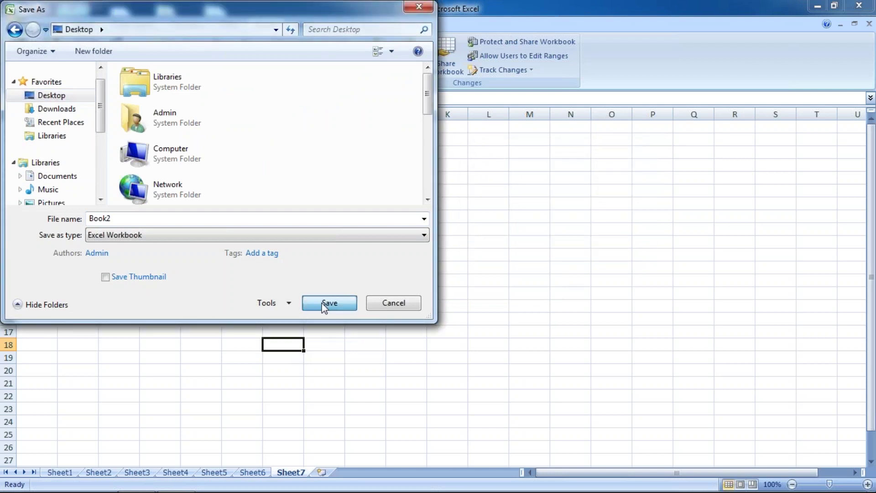
key(alt+F4)
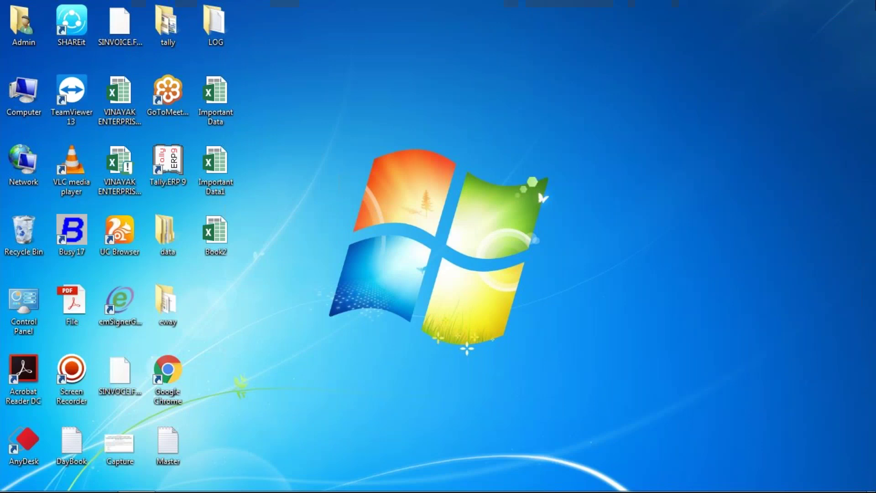
Open Book2.xlsx from the desktop with its password, then close it without saving.
double_click(204, 223)
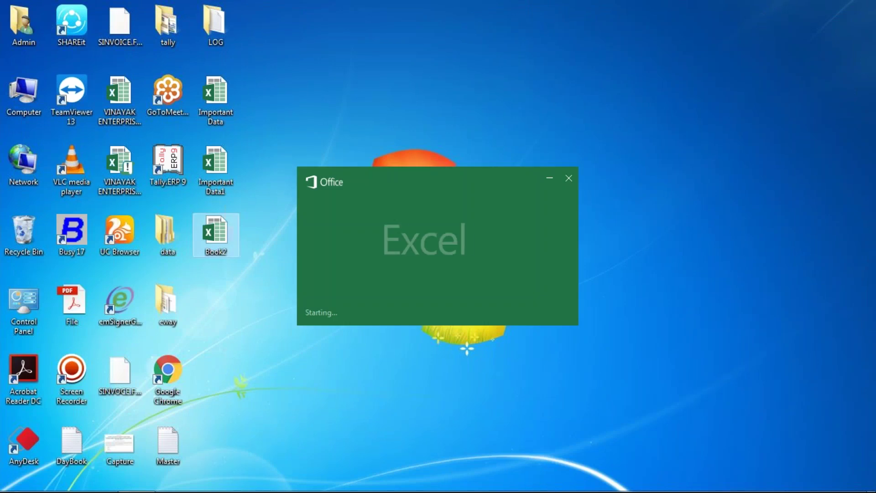
text(1)
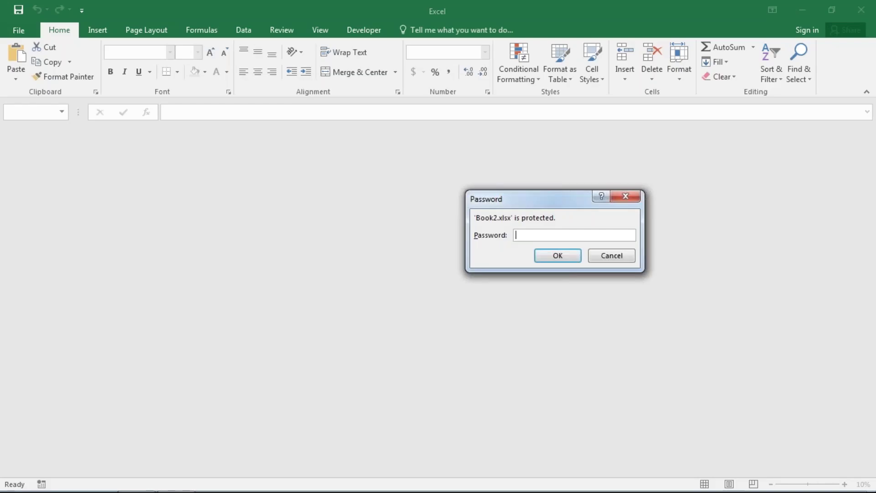
key(Return)
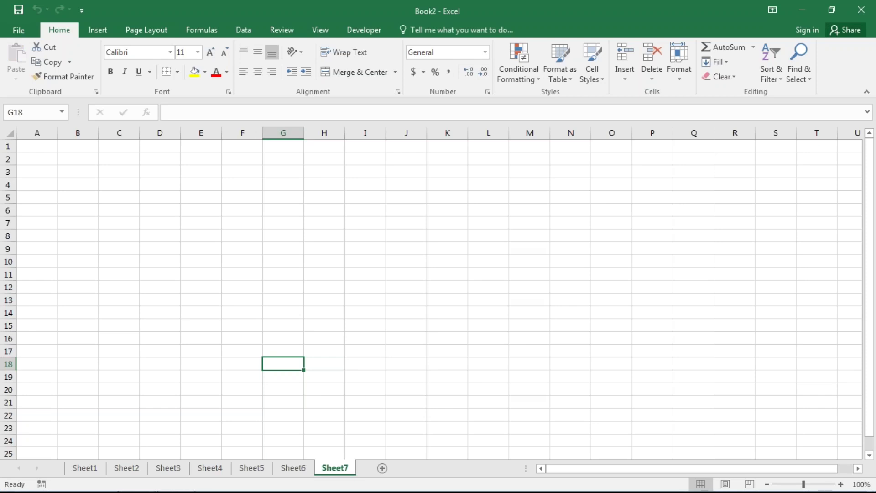
click(860, 9)
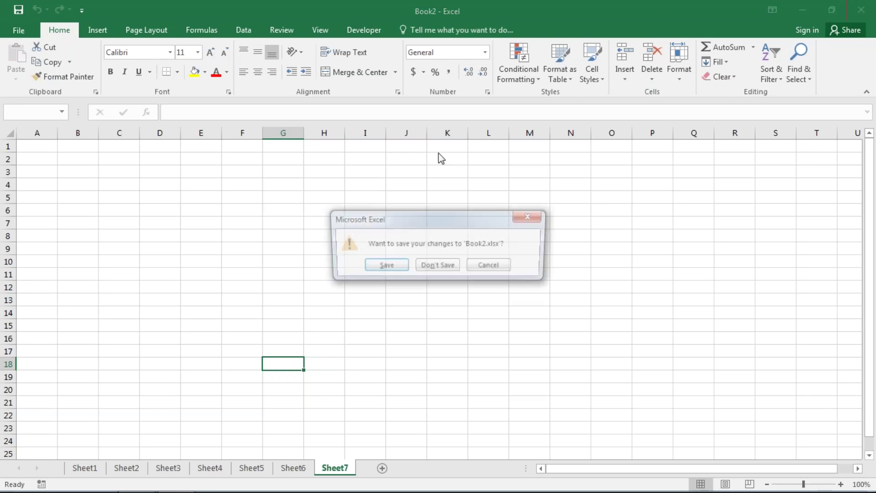
click(440, 267)
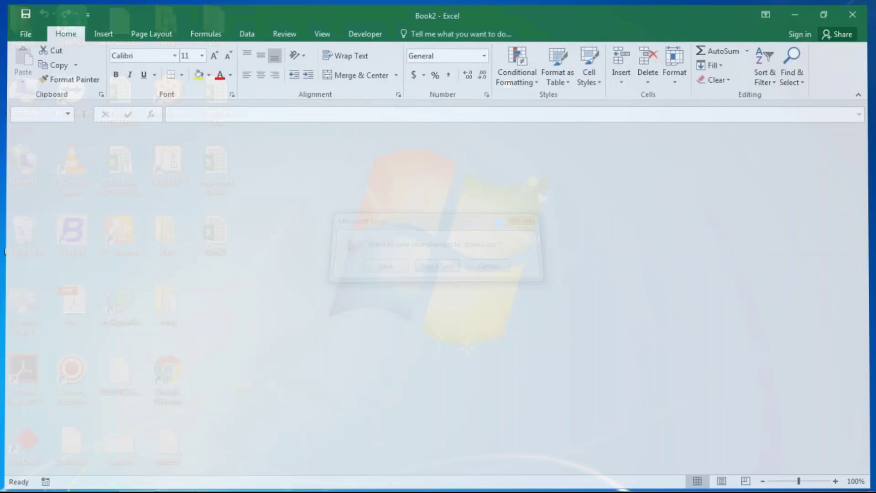
Launch Excel 2007 from the Start menu and open the Office button menu.
click(18, 478)
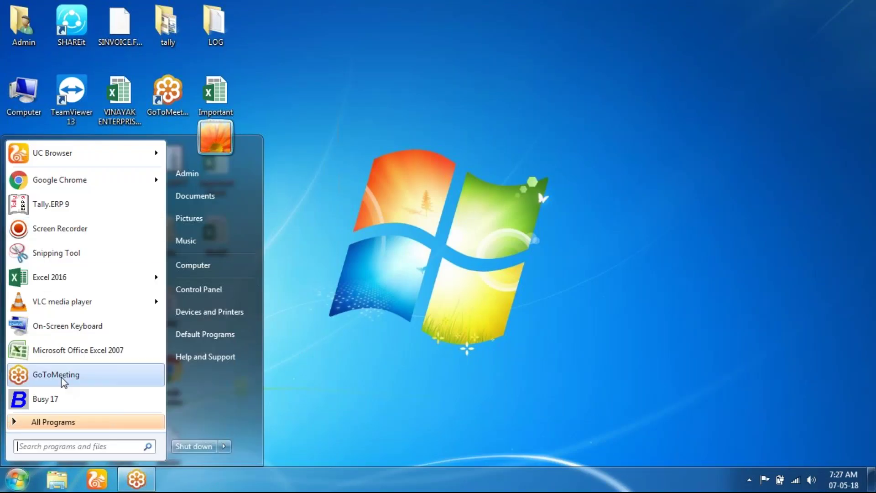
click(64, 356)
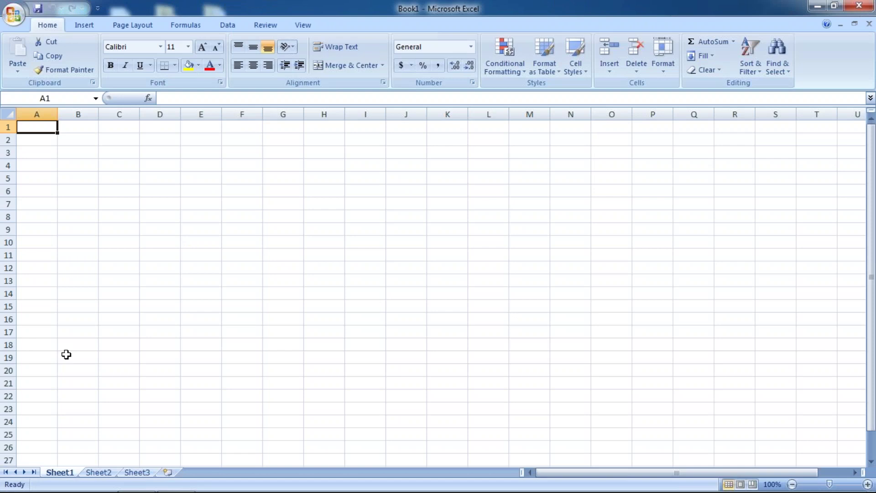
click(14, 15)
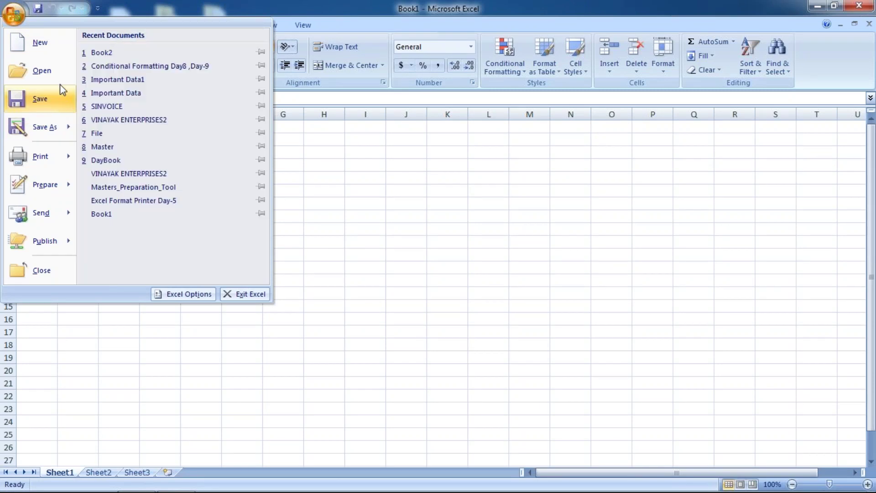
mouse_move(44, 184)
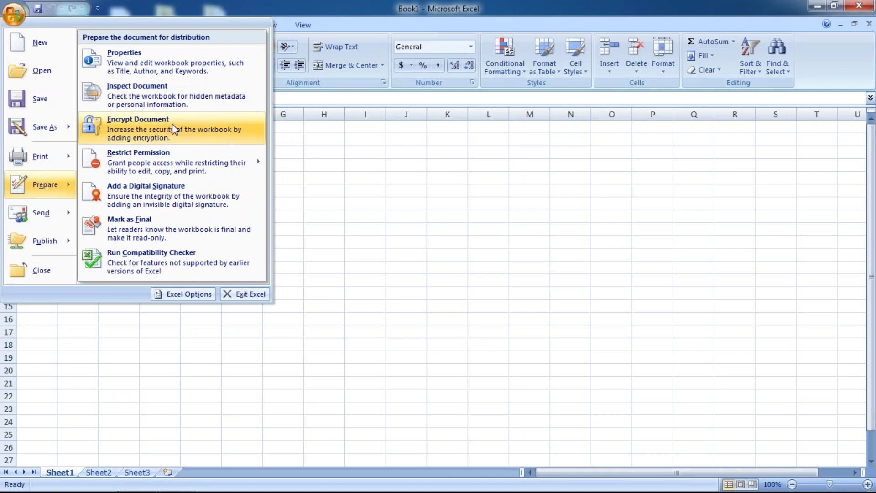
Encrypt Book1 with a password entered twice, then exit Excel without saving.
click(174, 129)
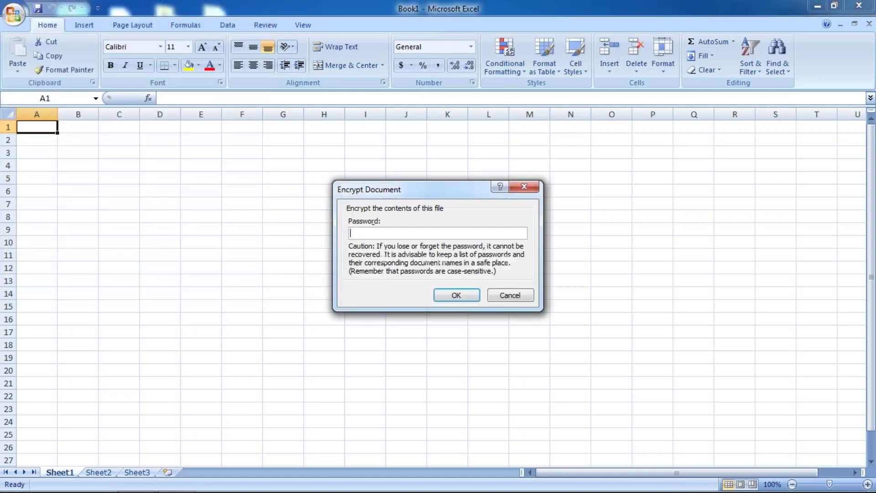
key(Return)
text(1)
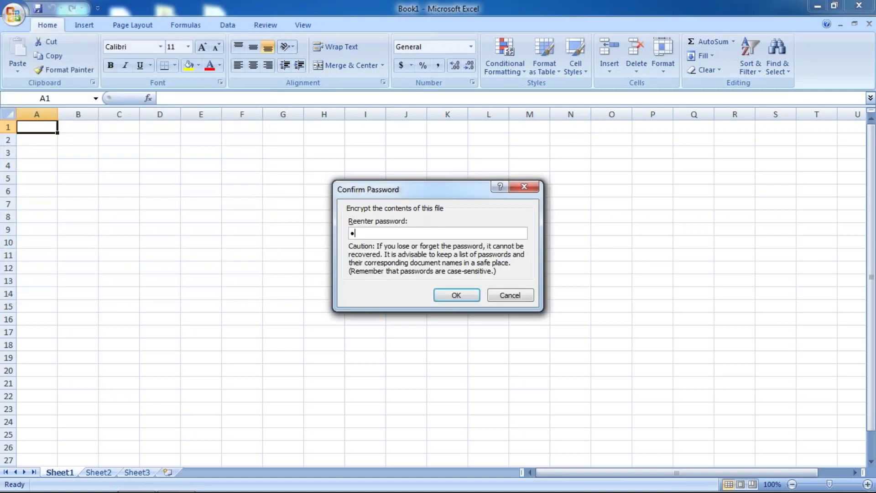
key(Return)
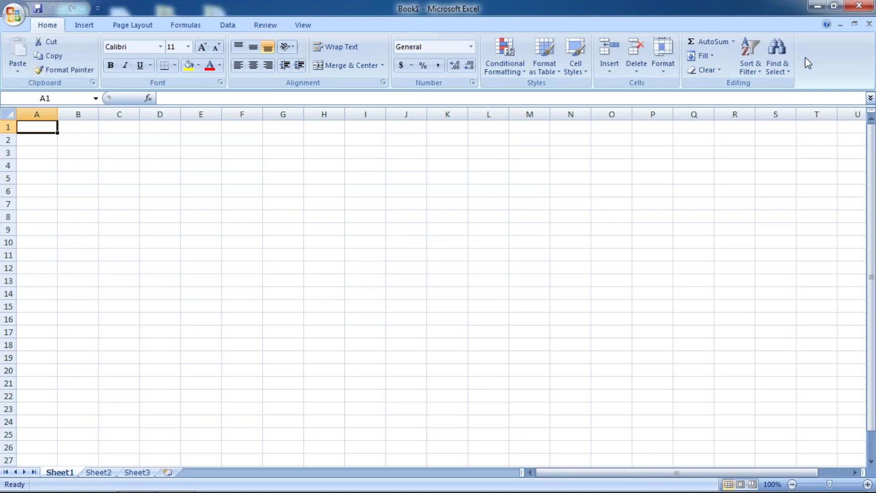
click(859, 5)
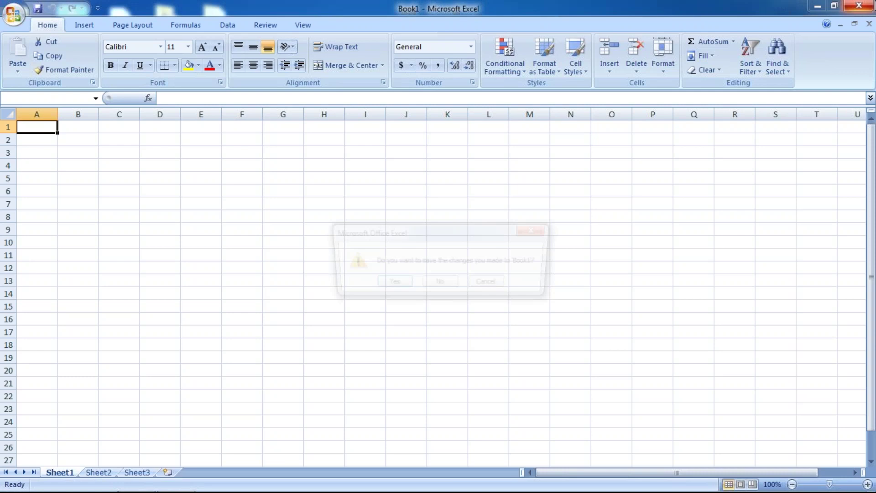
click(436, 286)
Refresh the desktop and set Book2's Read-only attribute in its Properties window.
right_click(507, 111)
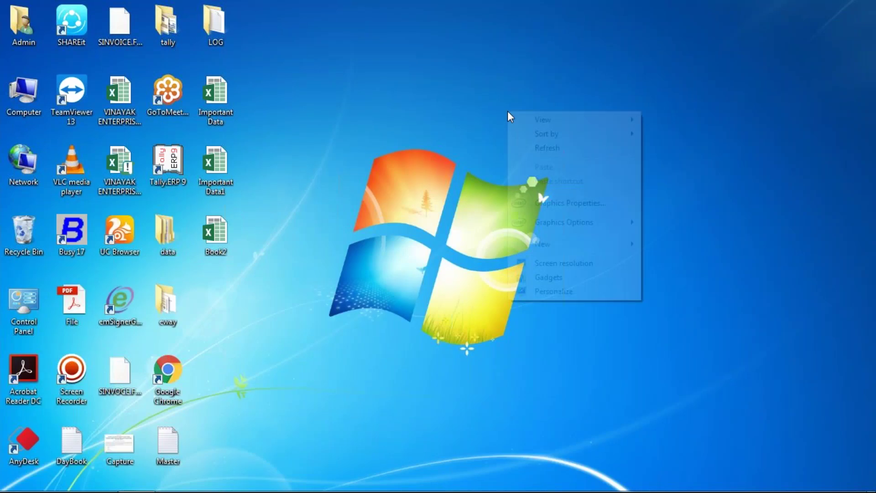
click(632, 152)
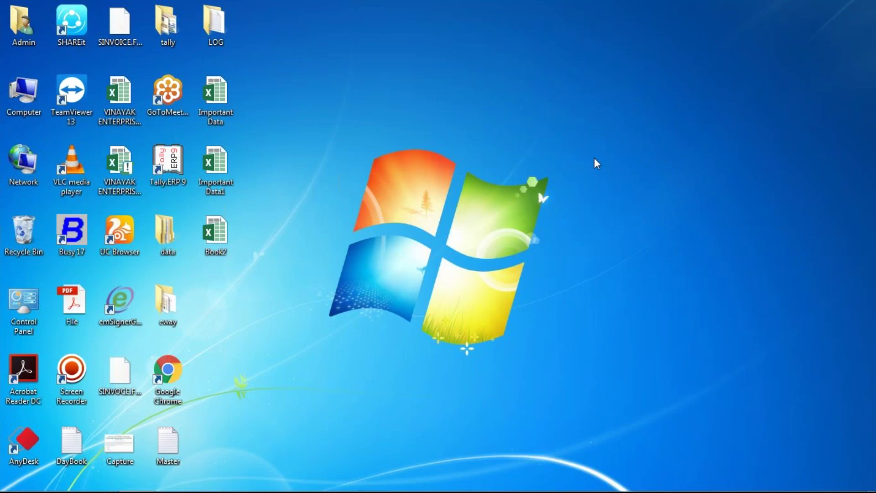
right_click(207, 218)
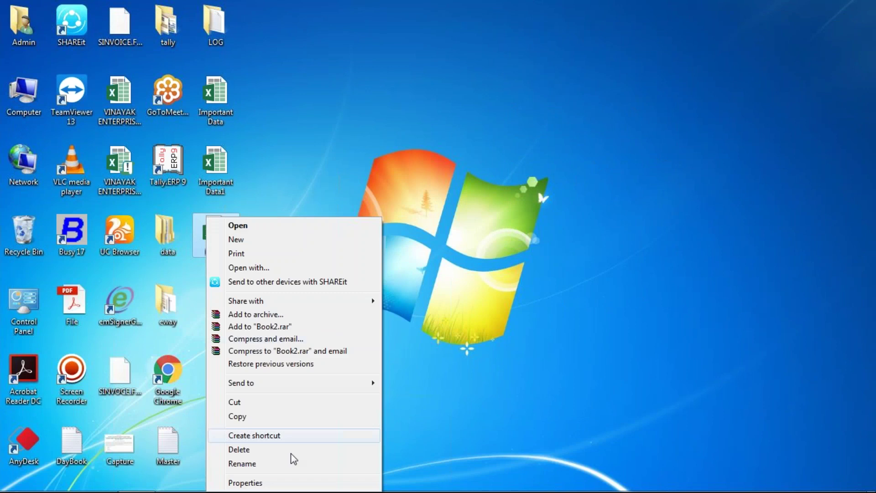
click(245, 483)
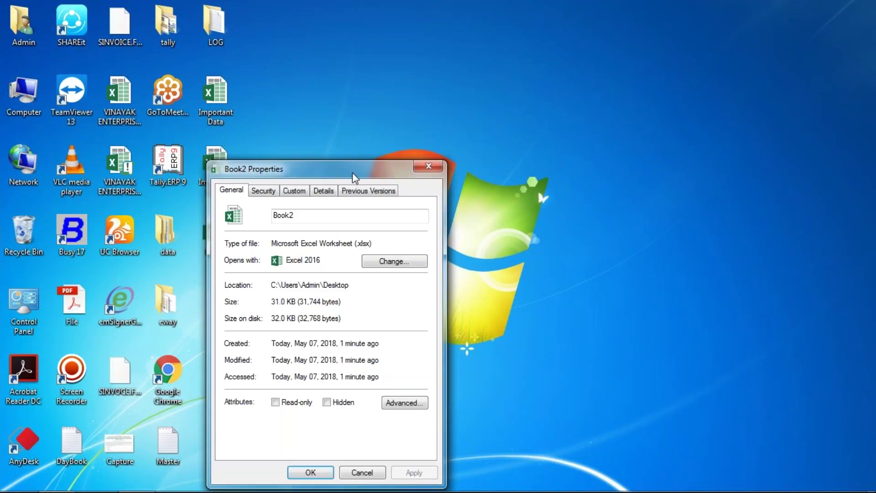
drag(356, 178, 537, 72)
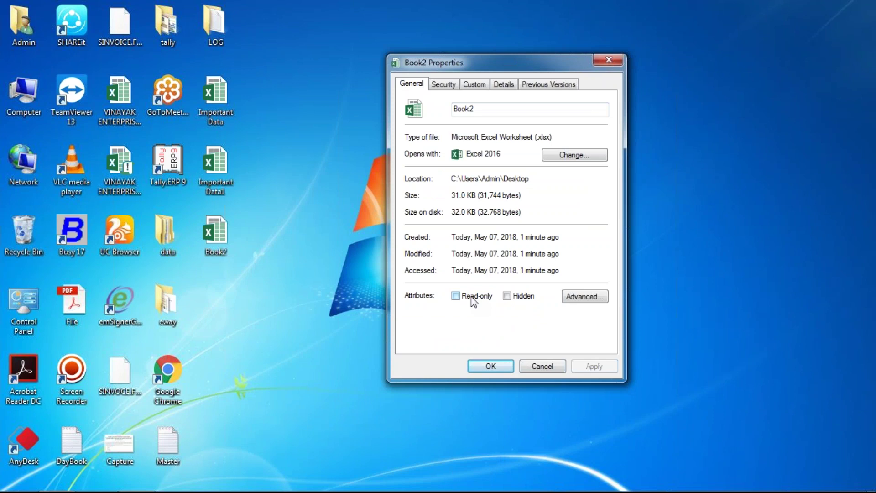
click(472, 297)
click(582, 366)
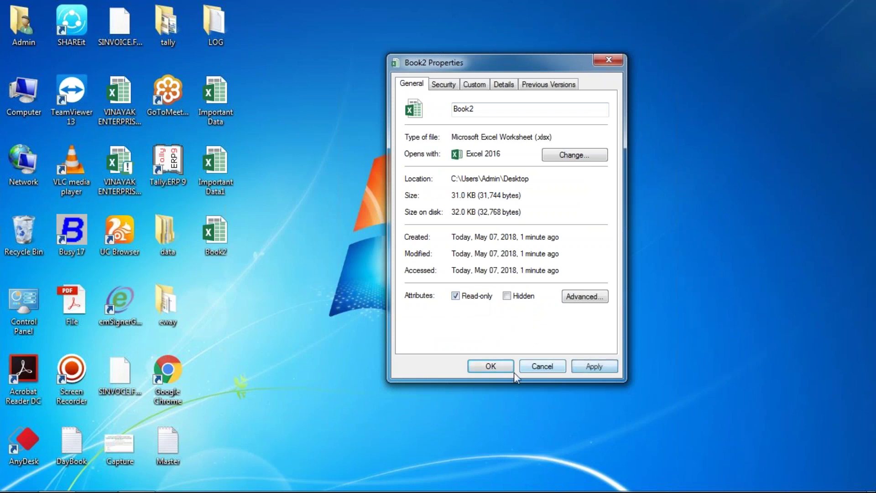
click(490, 365)
Open Book2 with its password and enter 'fddfdfs' in cell G18.
double_click(230, 240)
text(1)
key(Return)
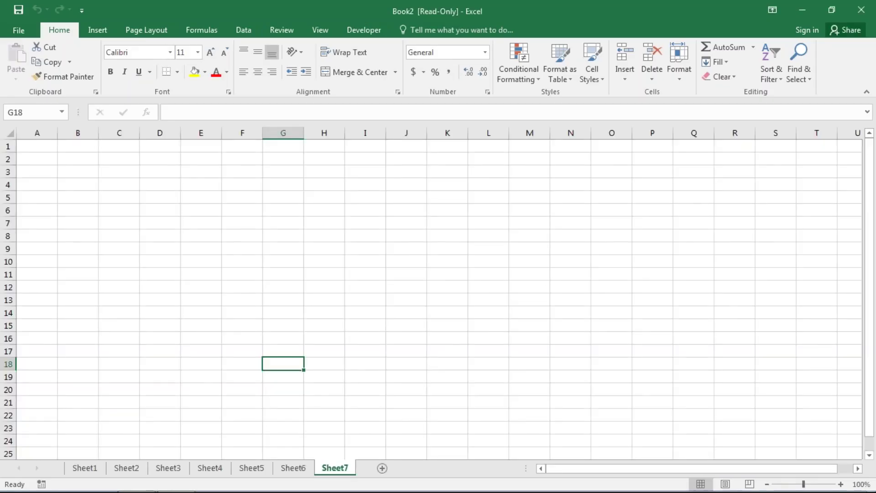
text(fddfdfs)
click(400, 210)
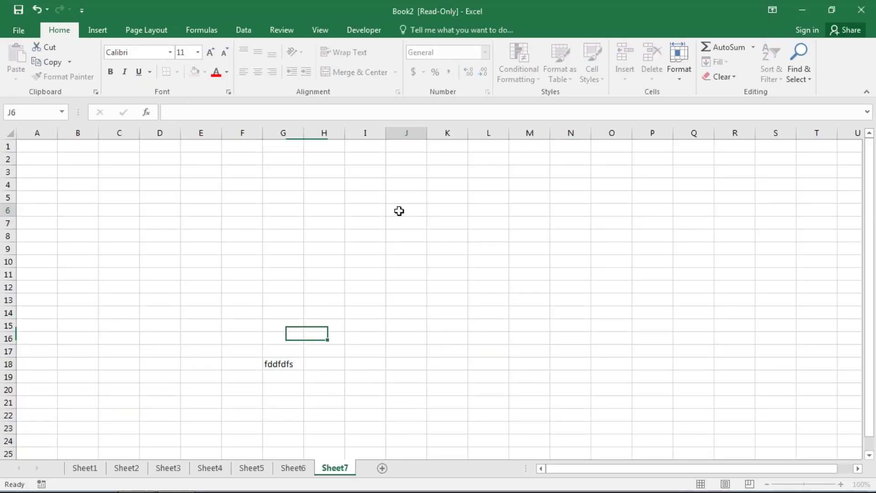
Confirm read-only Book2 can't be saved, close it unsaved, and launch Excel 2007.
key(ctrl+s)
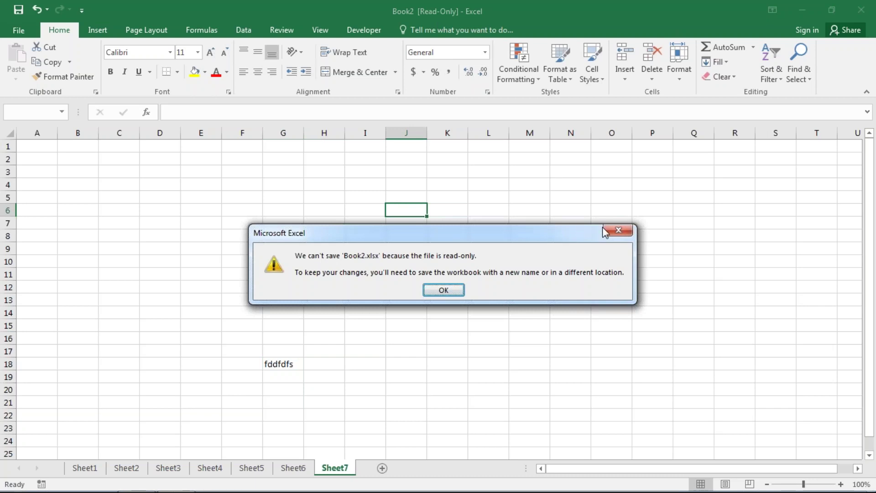
click(618, 230)
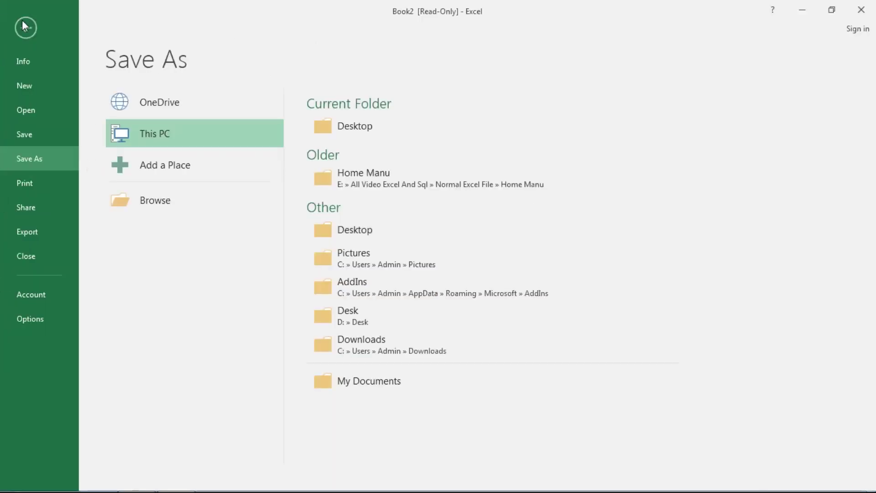
click(22, 21)
click(861, 9)
click(434, 267)
click(17, 479)
click(47, 354)
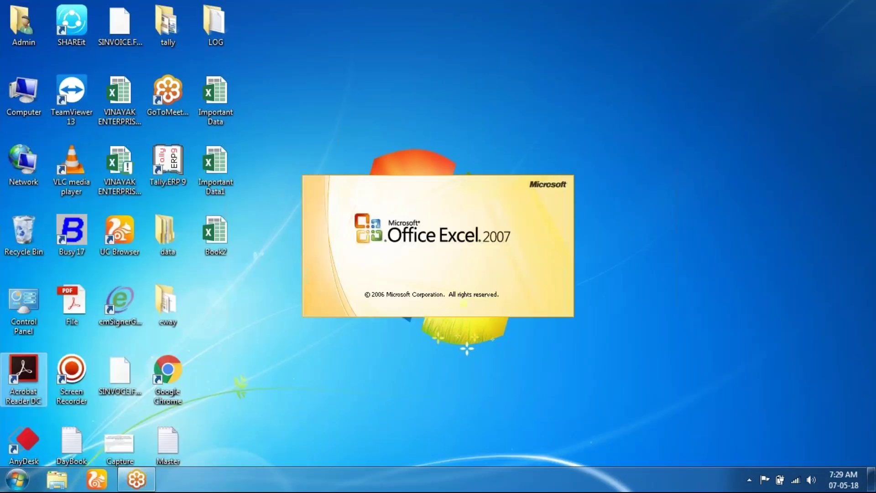
Reopen Book2 from Recent Documents and enter its workbook password.
click(13, 13)
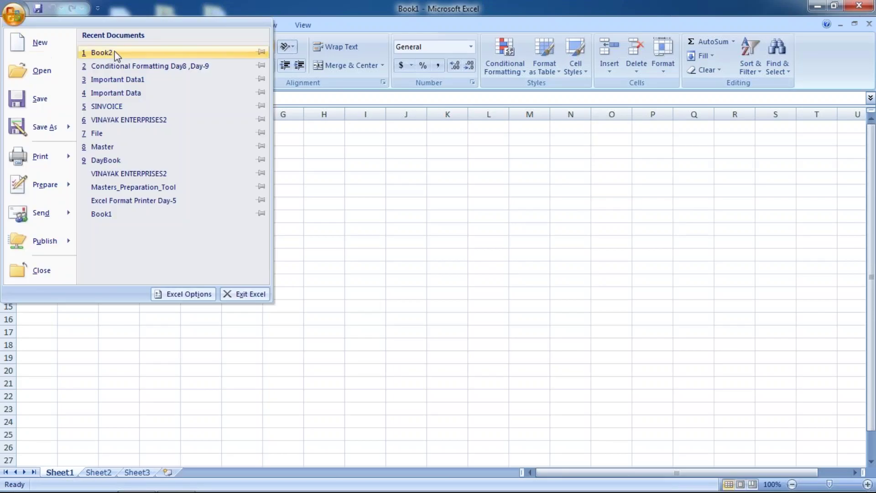
click(110, 53)
text(1)
key(Return)
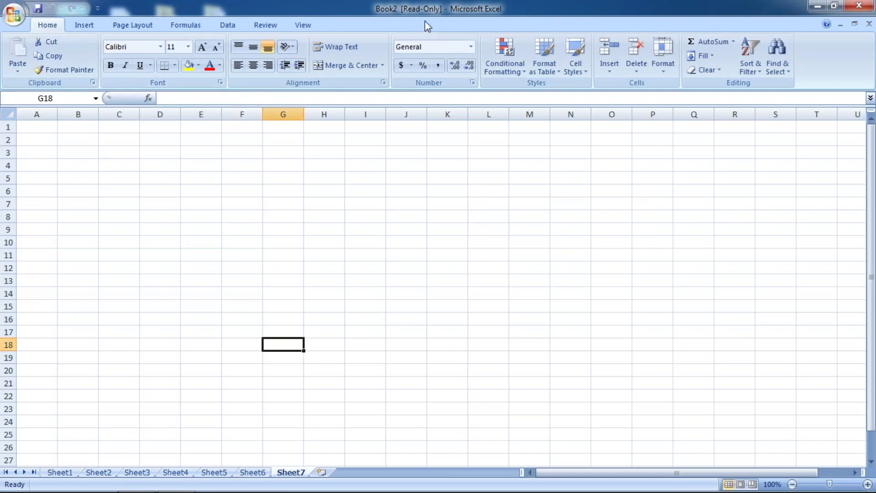
Mark Book2 as final through Prepare and confirm the prompt.
click(3, 6)
mouse_move(44, 185)
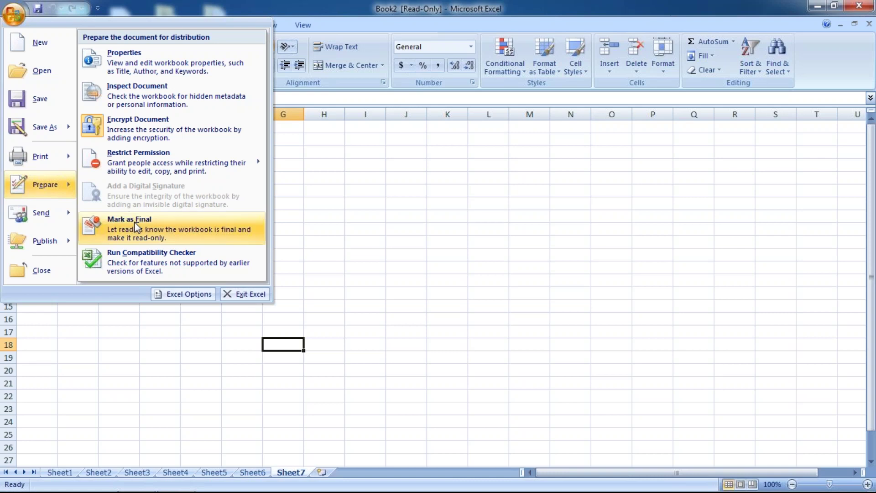
click(255, 230)
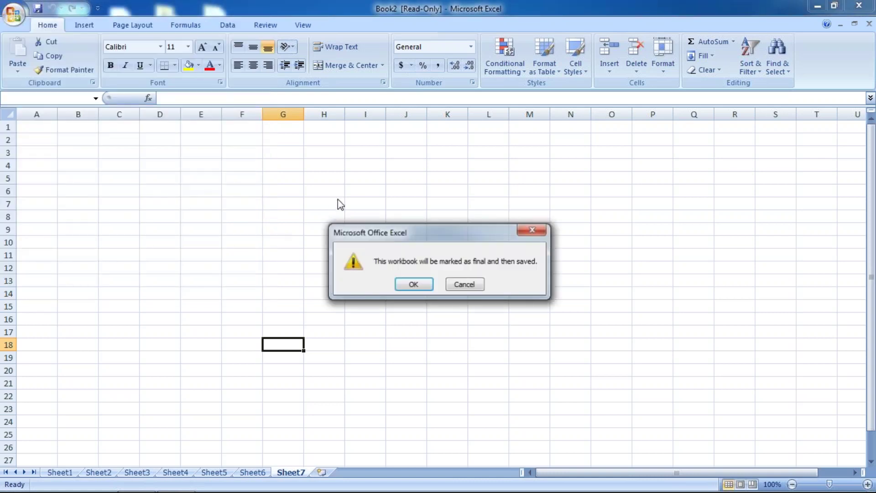
click(462, 284)
click(14, 15)
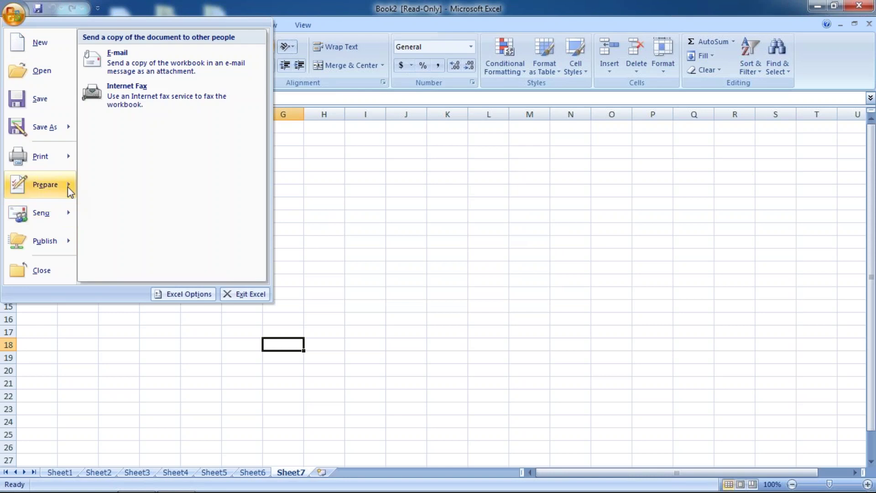
mouse_move(46, 185)
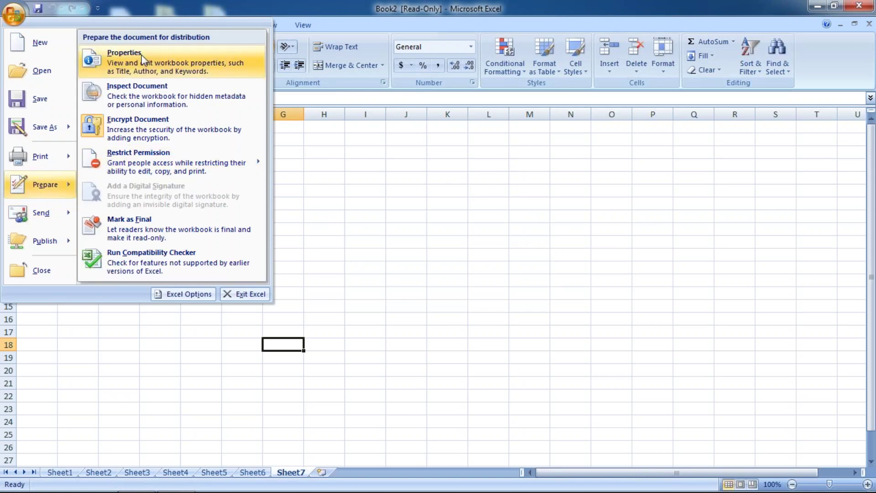
Review Book2's document properties, close the panel, then choose Restricted Access under Restrict Permission.
click(139, 61)
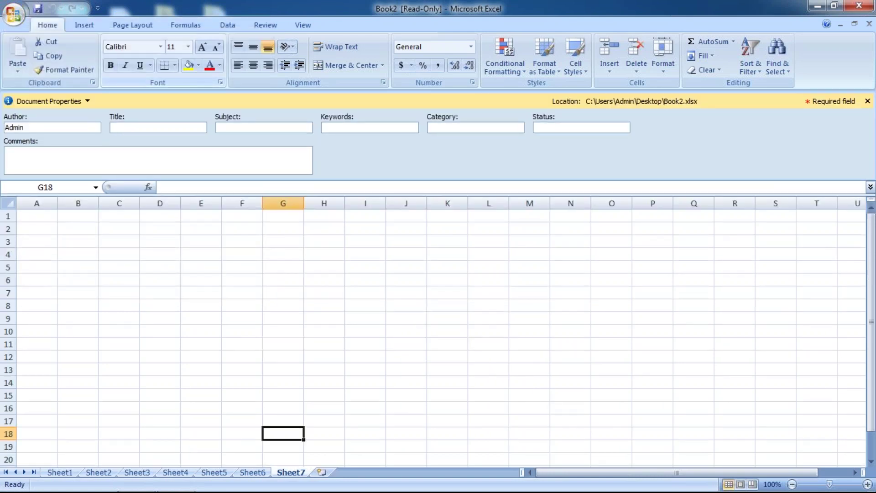
click(868, 101)
click(14, 13)
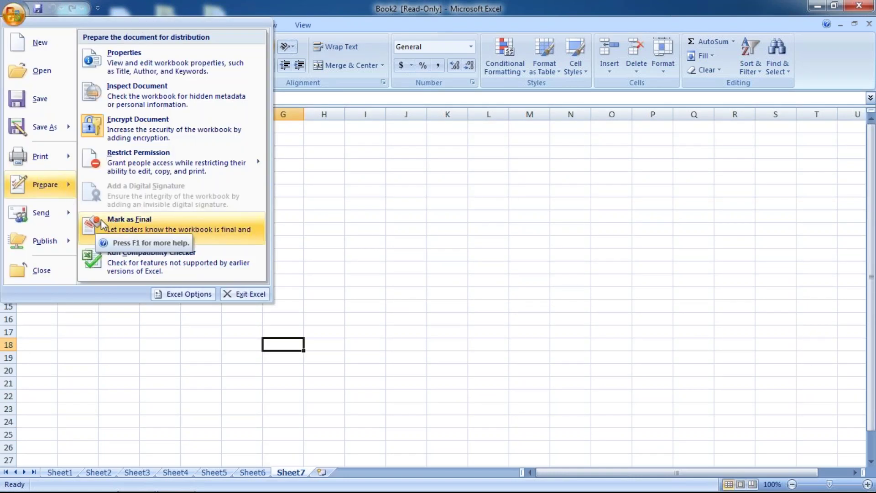
mouse_move(171, 162)
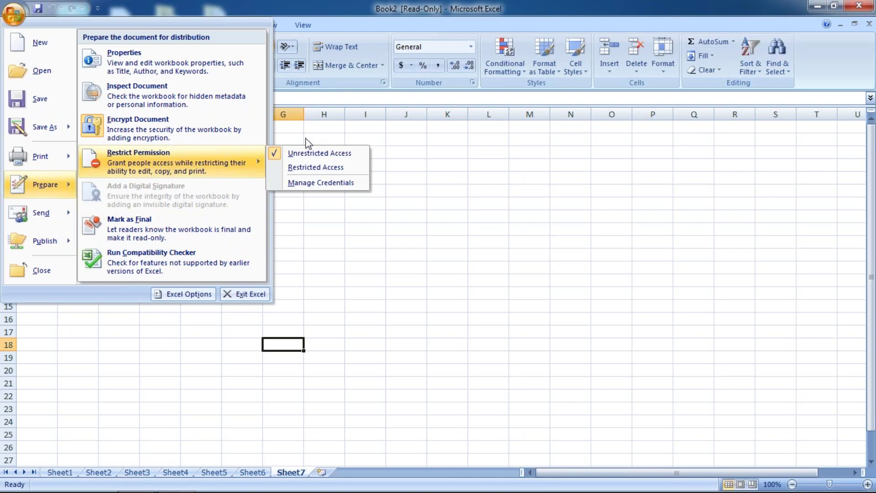
click(315, 168)
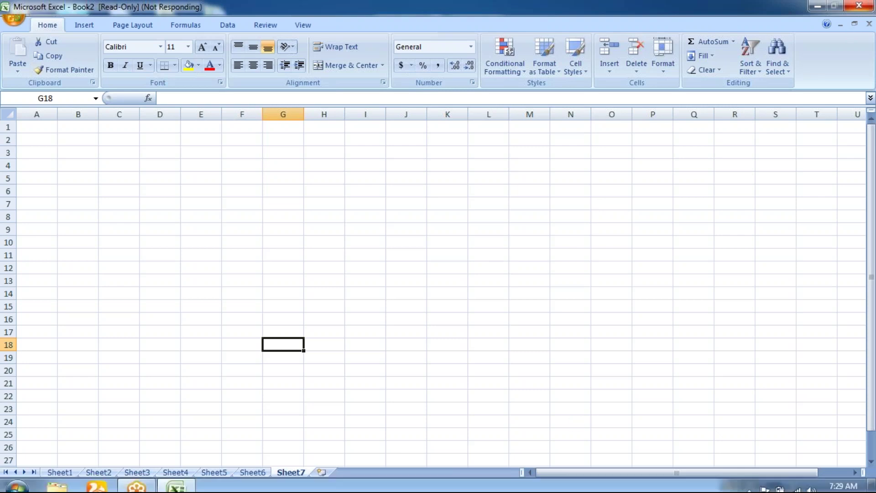
right_click(274, 478)
Show the desktop and open the Properties dialog of the Book2 file.
click(339, 415)
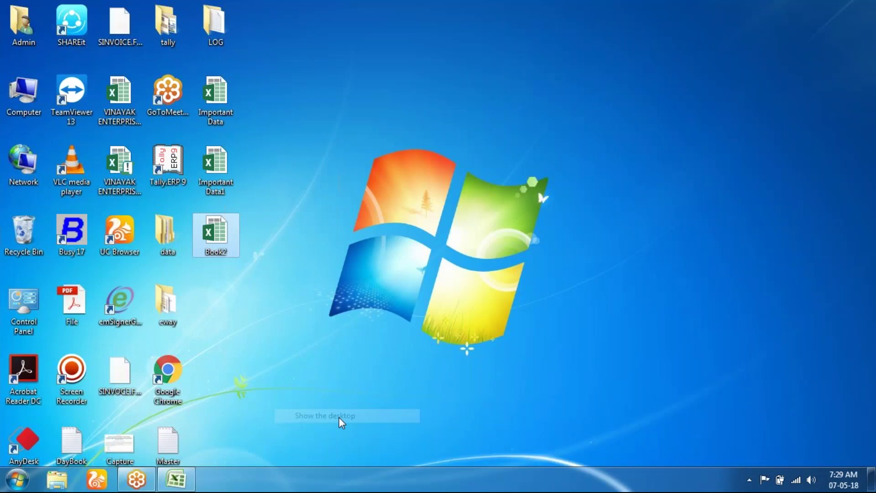
right_click(224, 249)
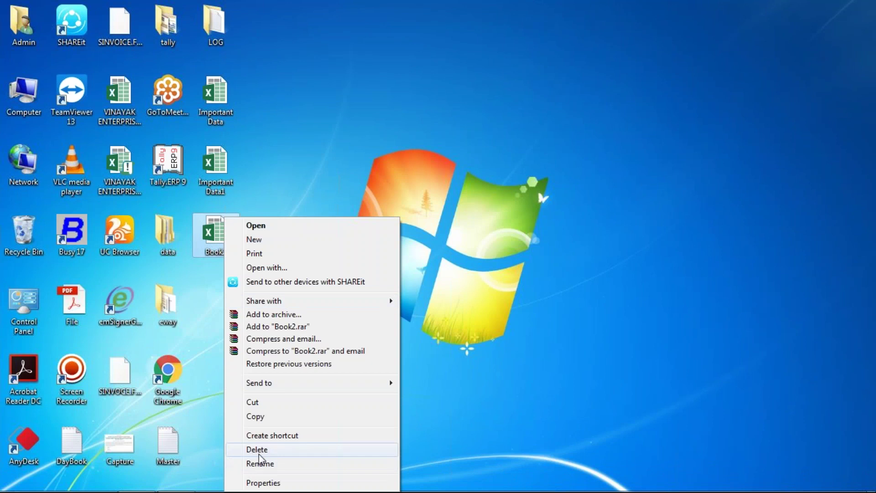
click(472, 93)
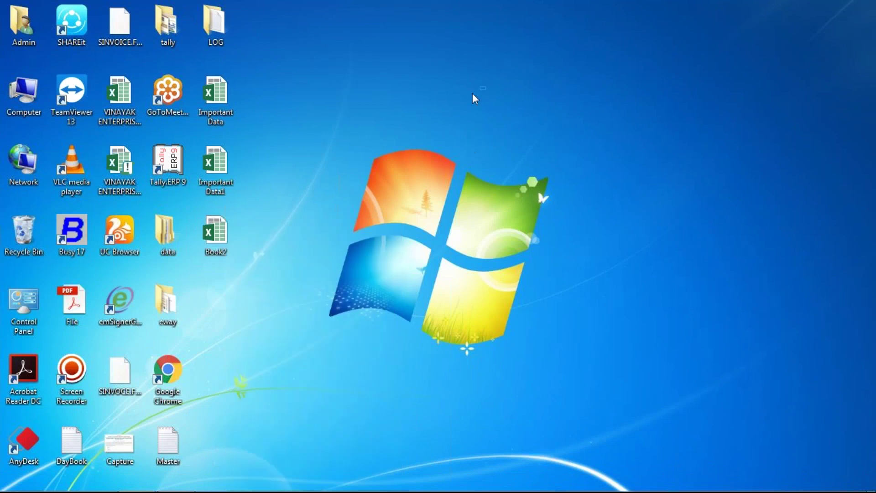
right_click(218, 242)
click(264, 483)
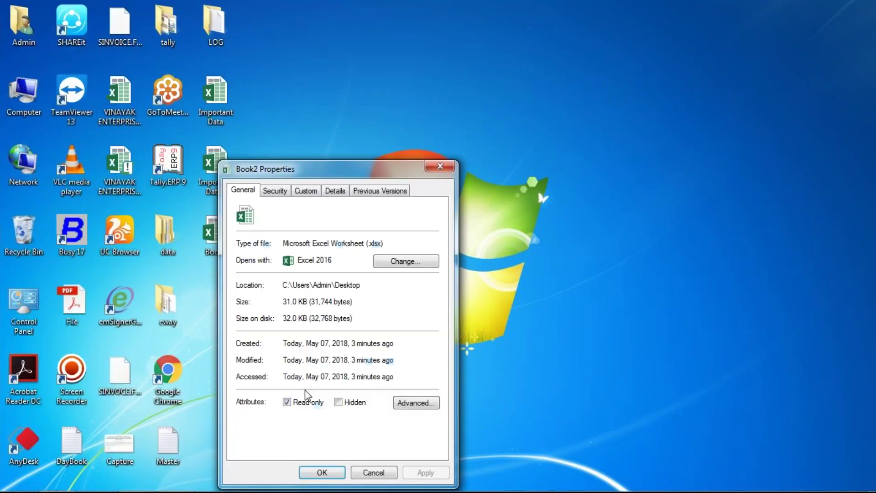
Tick Hidden and clear Read-only for Book2, then apply and confirm.
click(339, 402)
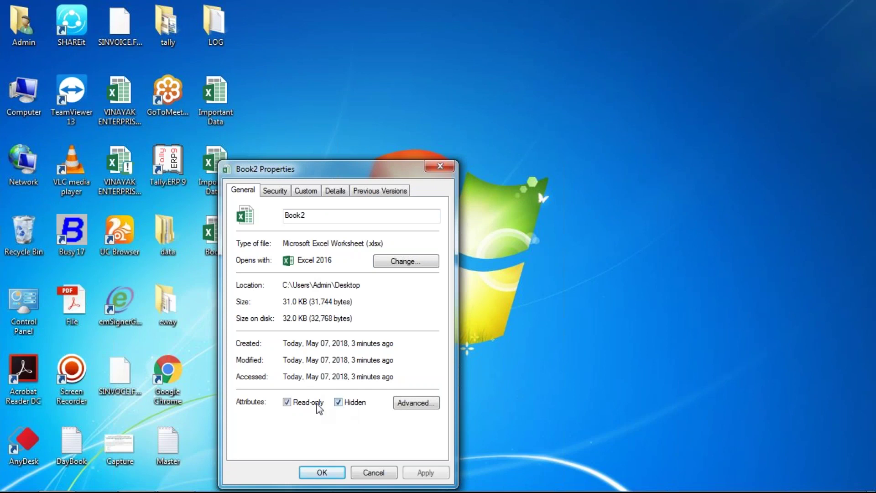
click(316, 405)
click(417, 470)
click(321, 473)
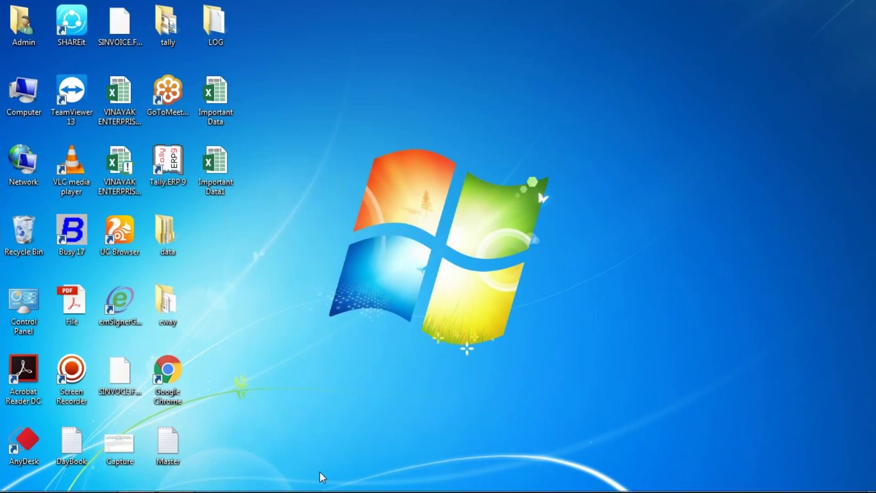
right_click(305, 196)
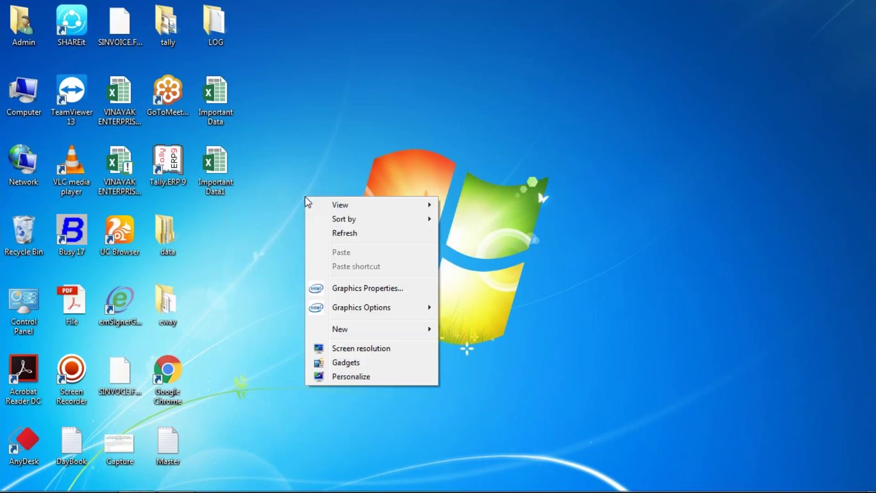
click(35, 77)
Open the Computer window and maximise it.
double_click(34, 77)
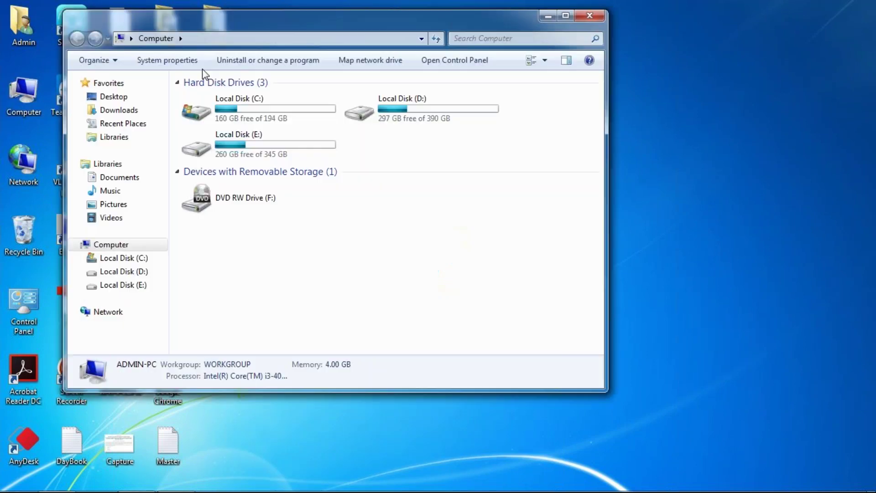
click(119, 66)
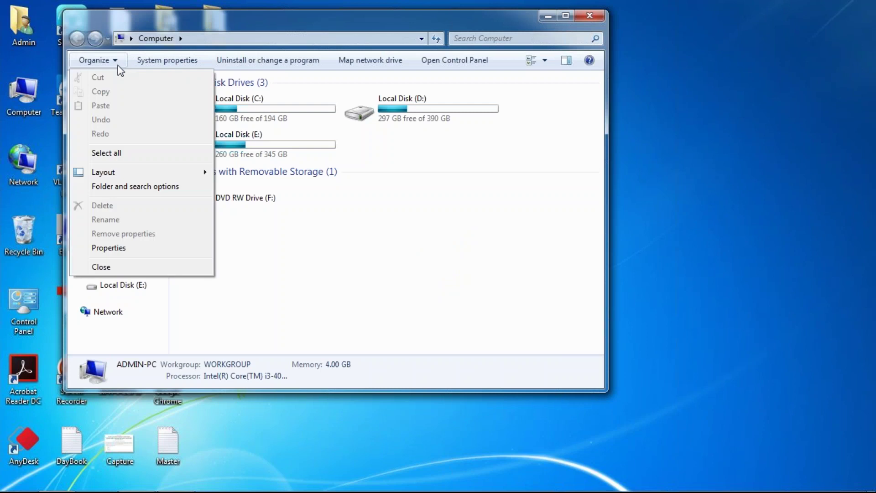
click(403, 268)
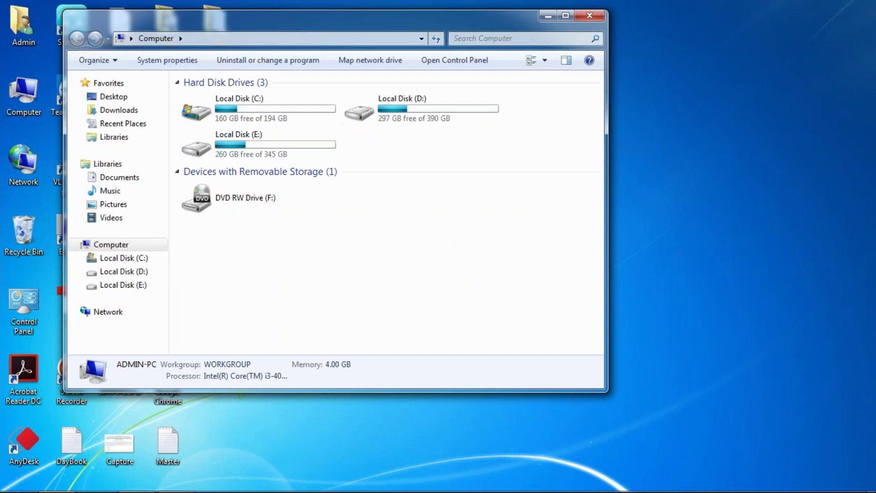
double_click(463, 25)
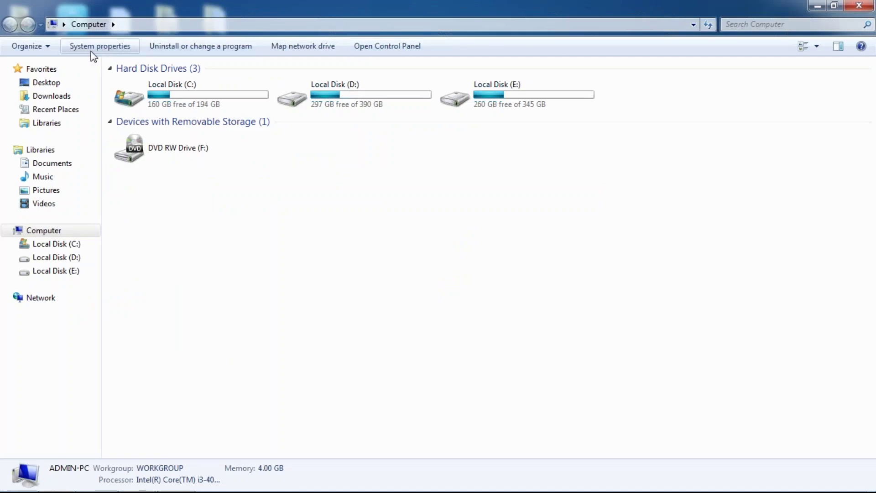
Visit System properties and the installed programs list, cancel Map network drive, then reach Control Panel.
click(39, 47)
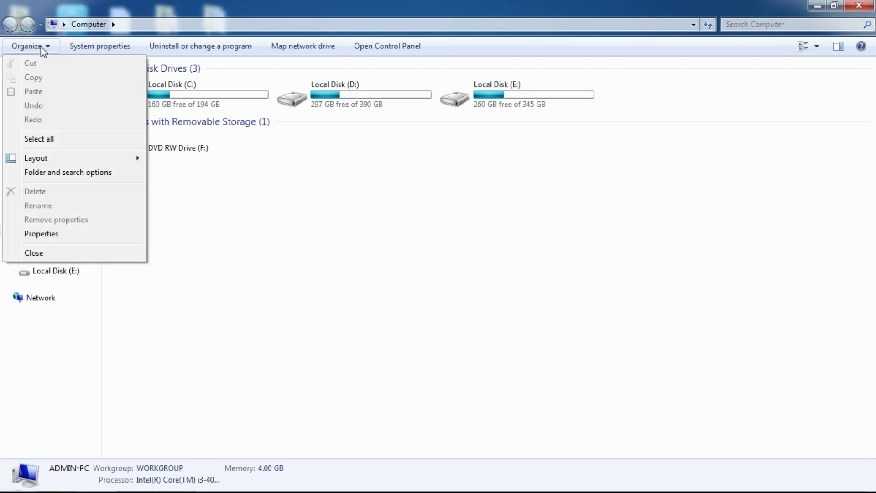
click(128, 49)
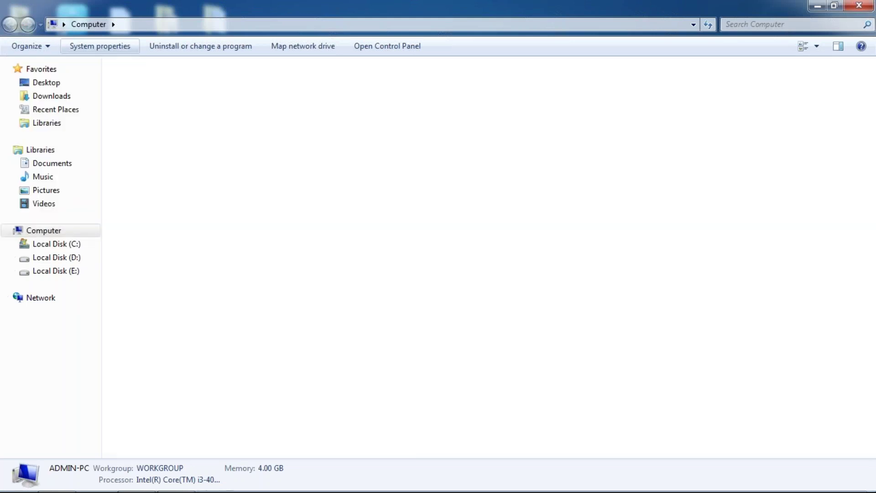
key(alt+Left)
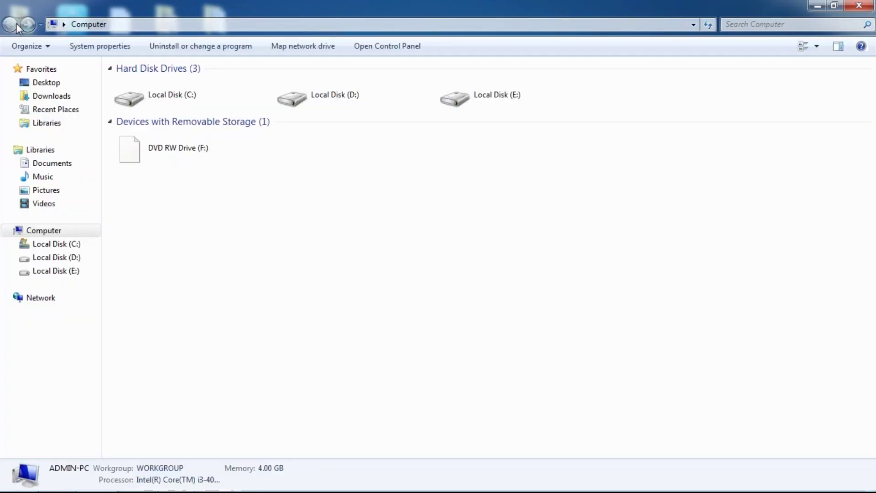
click(181, 52)
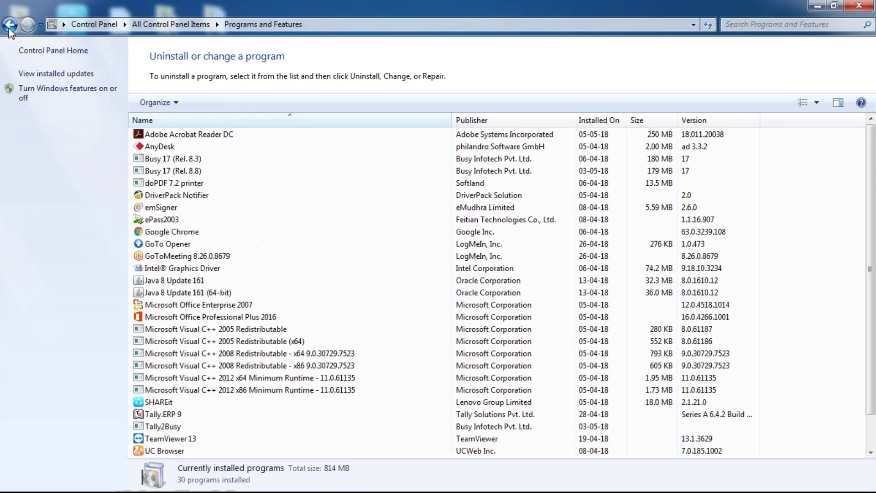
click(9, 25)
click(300, 44)
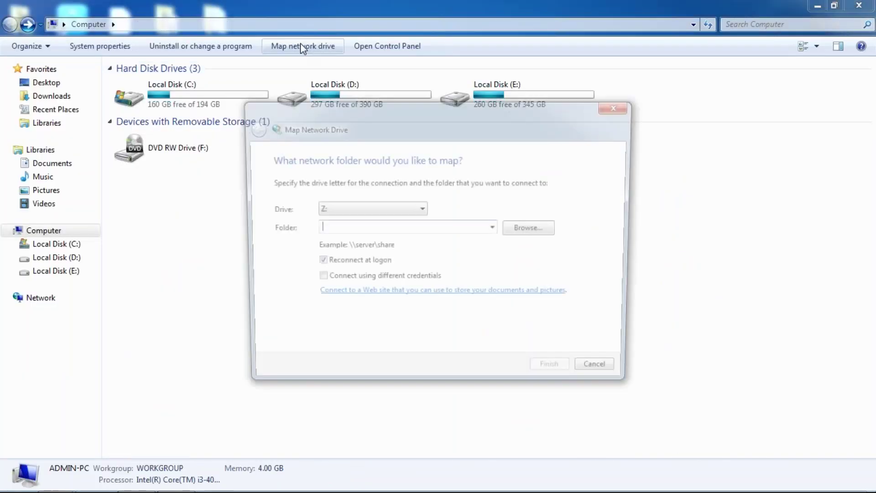
click(624, 107)
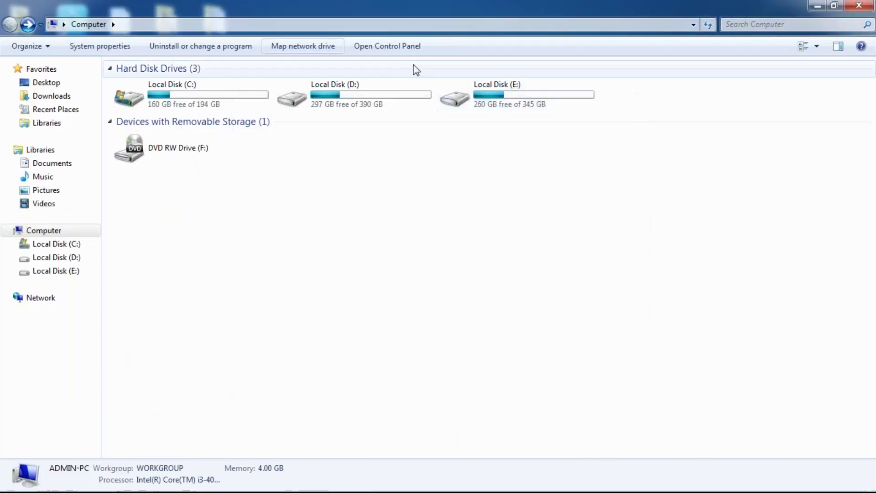
click(404, 54)
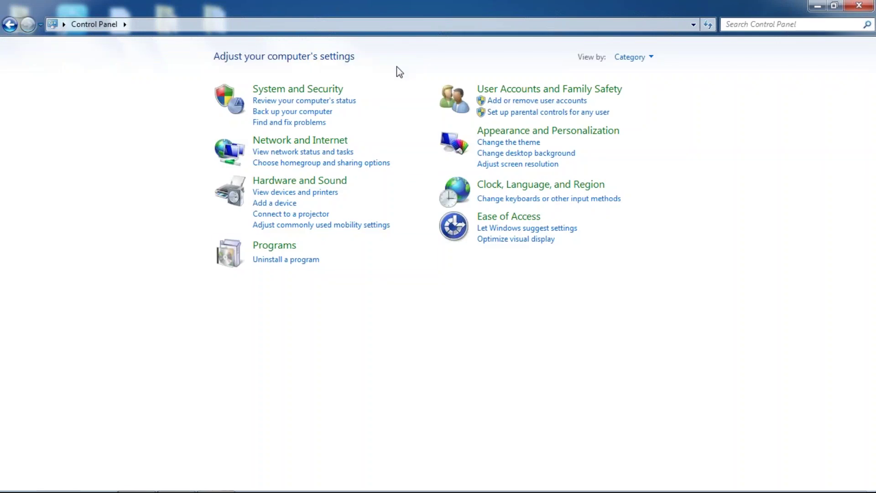
Switch Control Panel's View by to Small icons, then return to the desktop with Win+D.
click(631, 57)
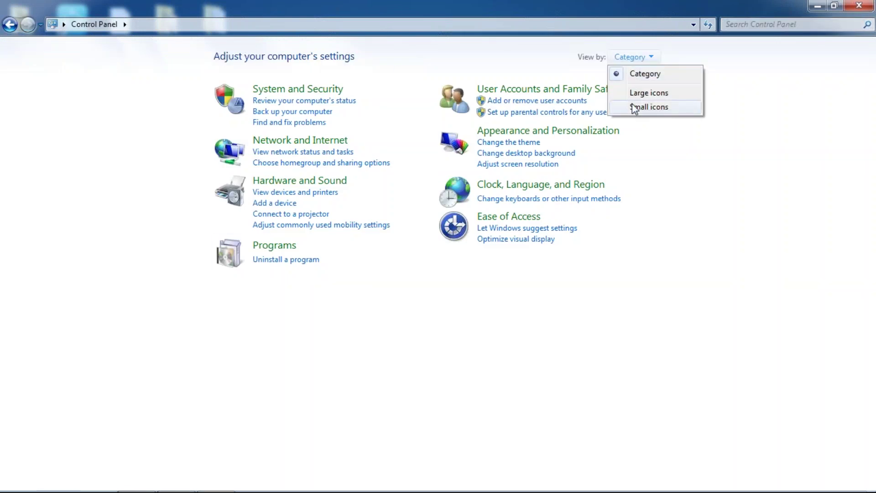
click(636, 106)
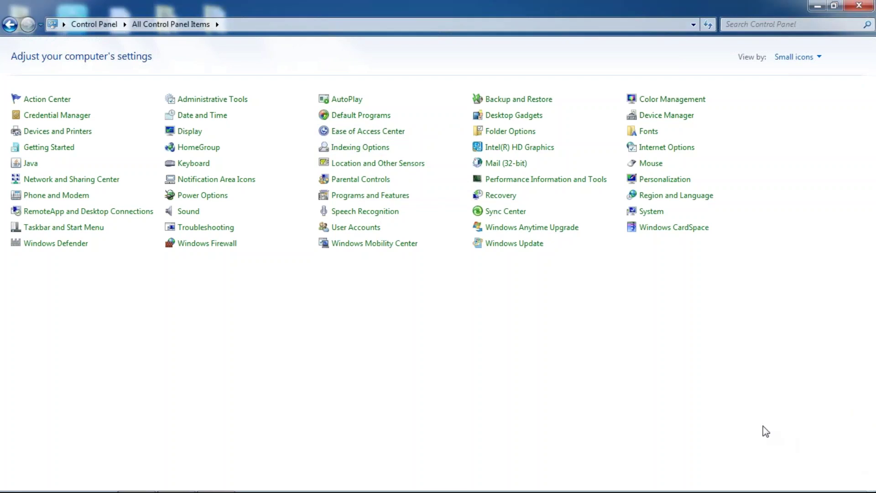
key(super+d)
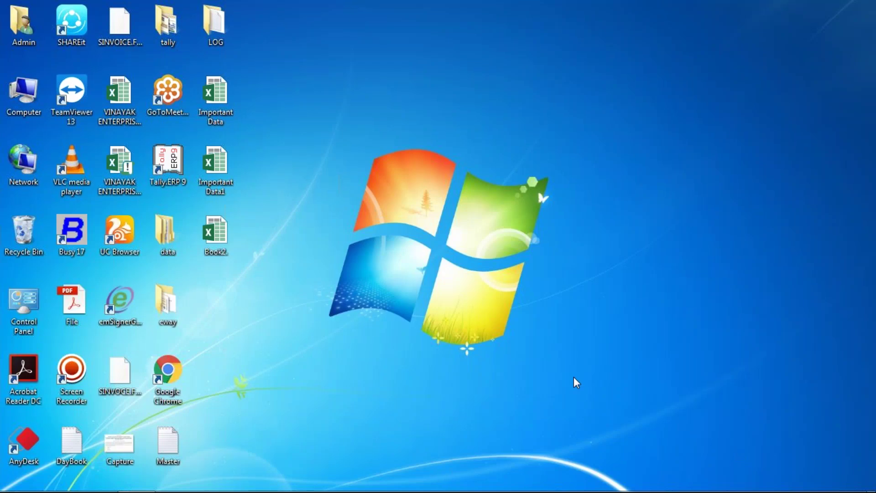